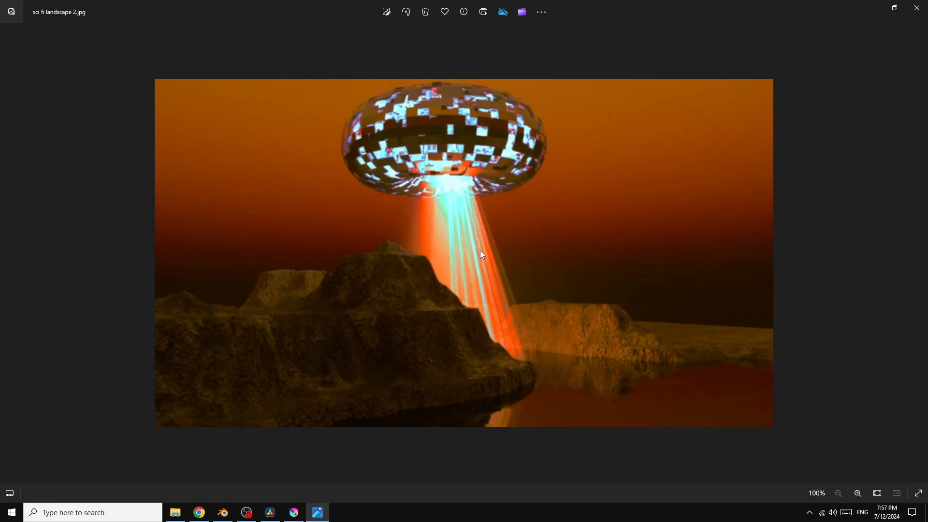
Step: Switch to Krita and hide and reshow the Color Balance mask to compare the graded image
left_click(293, 512)
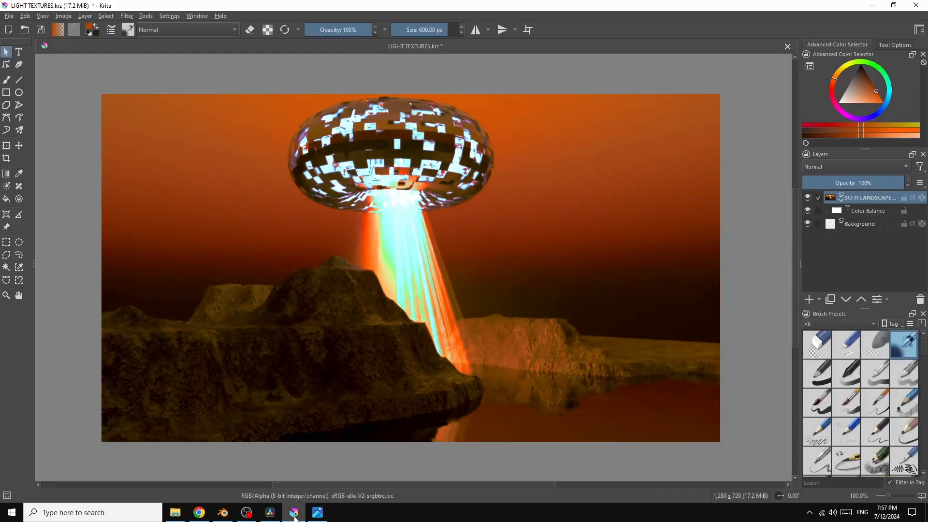
left_click(807, 211)
left_click(807, 211)
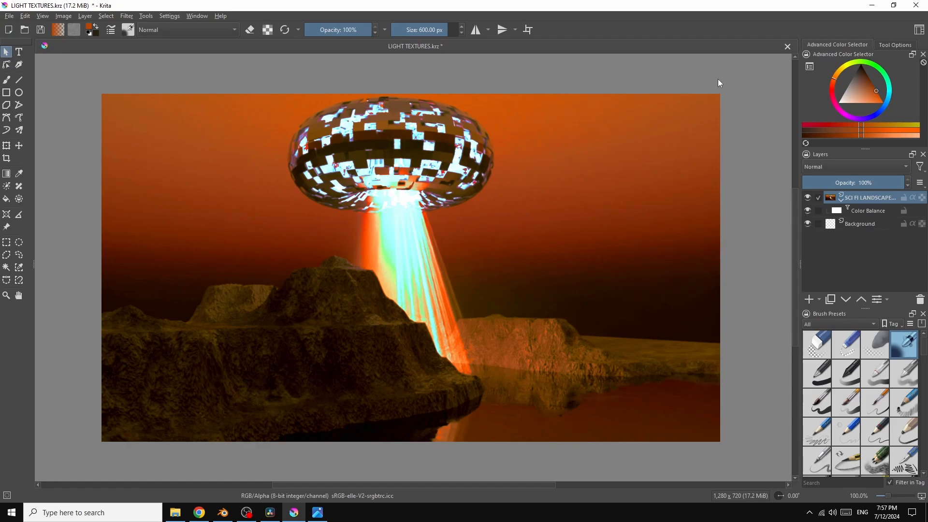
Step: Switch to Blender and temporarily hide and reshow Torus.001 to compare the saucer with and without it
left_click(223, 513)
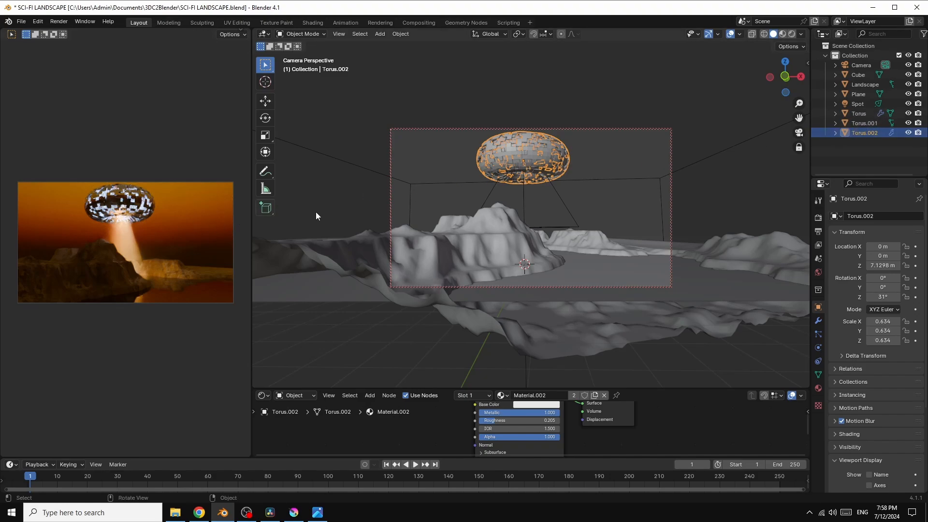
left_click(868, 125)
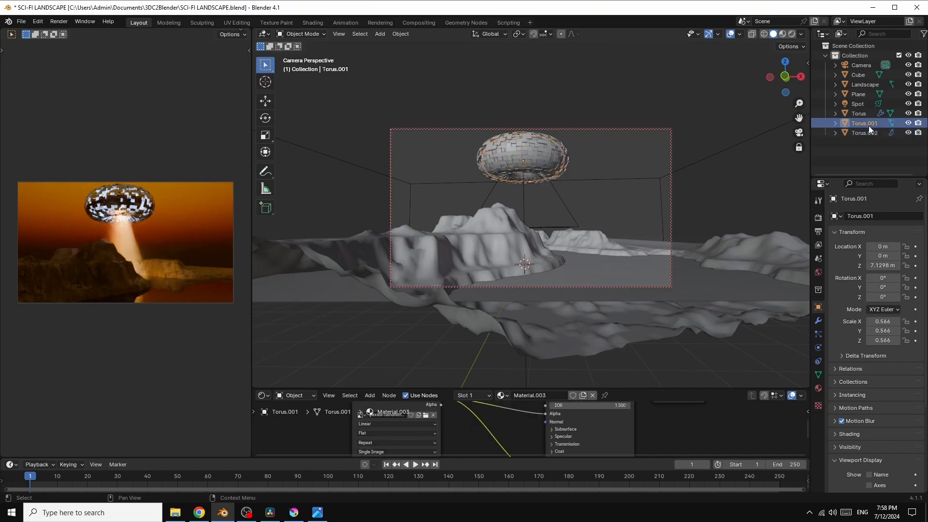
left_click(907, 123)
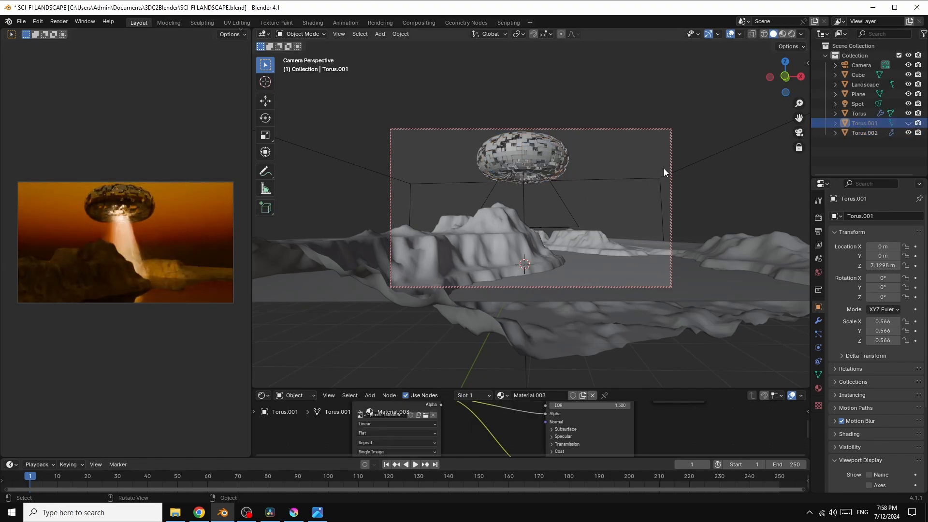
left_click(909, 124)
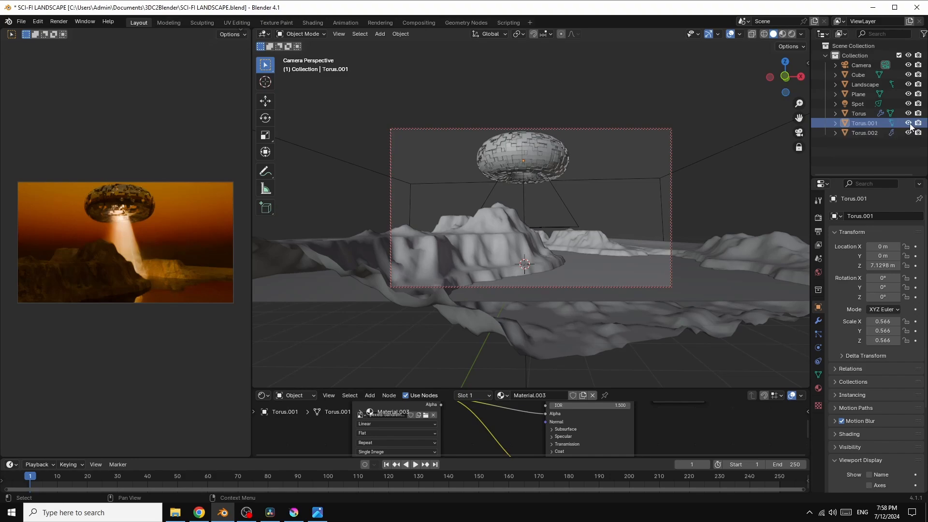
Step: Try the second image from the abstract glitchy folder as the spot light's texture in an enlarged node editor, and restore the original image
left_click(562, 201)
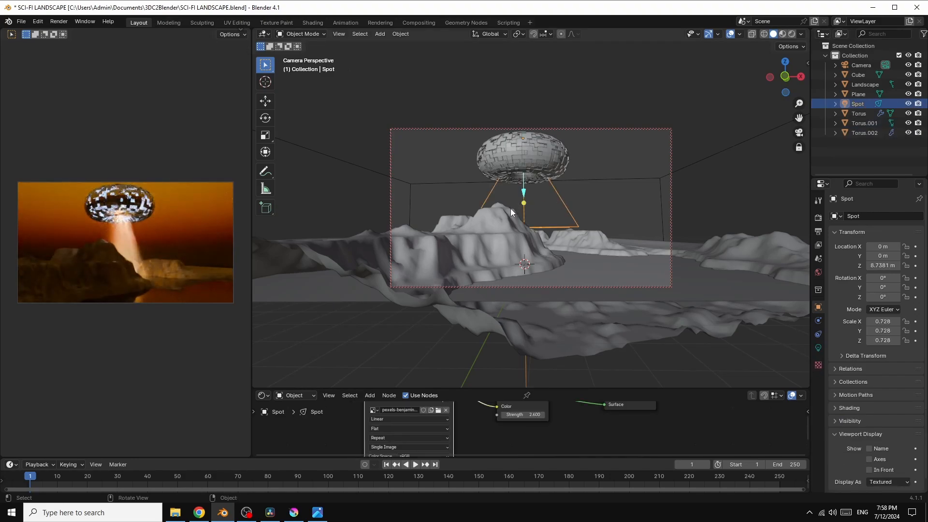
left_click_drag(580, 389, 556, 248)
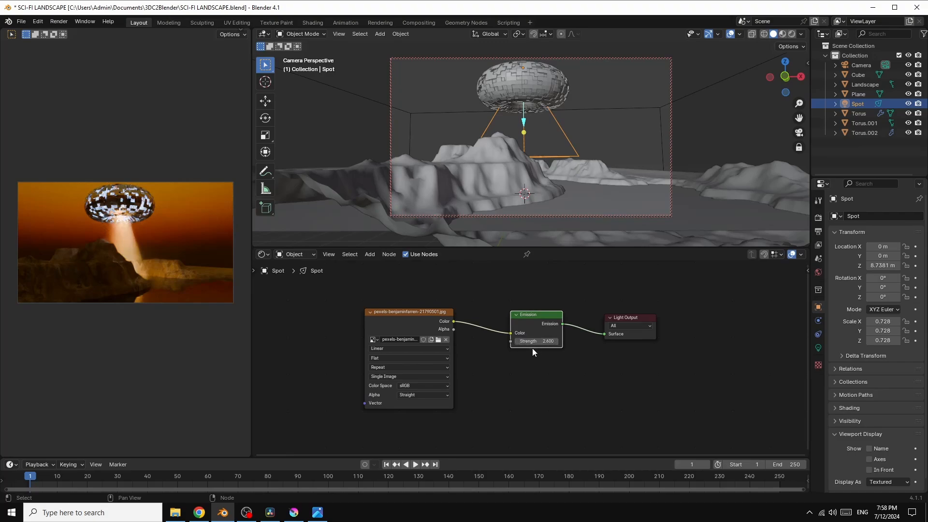
left_click(437, 340)
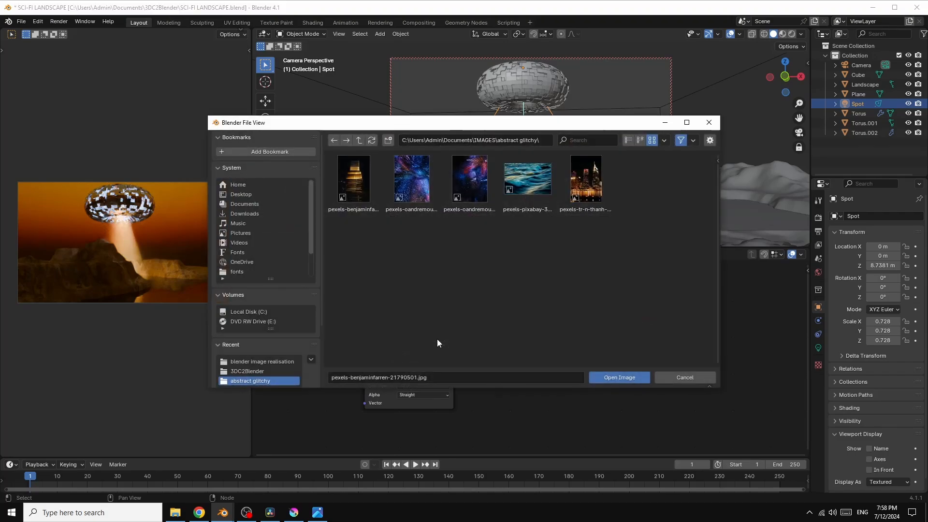
left_click(356, 192)
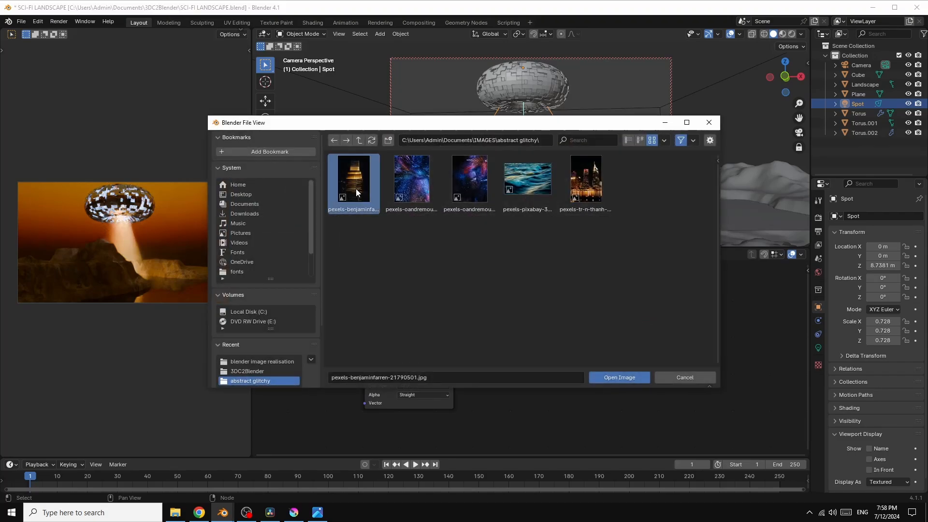
double_click(410, 180)
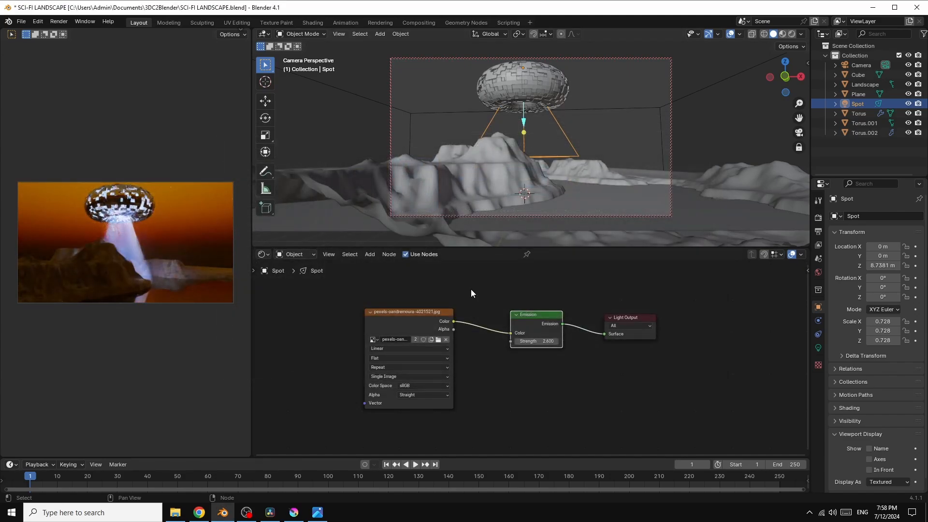
left_click(438, 339)
double_click(344, 182)
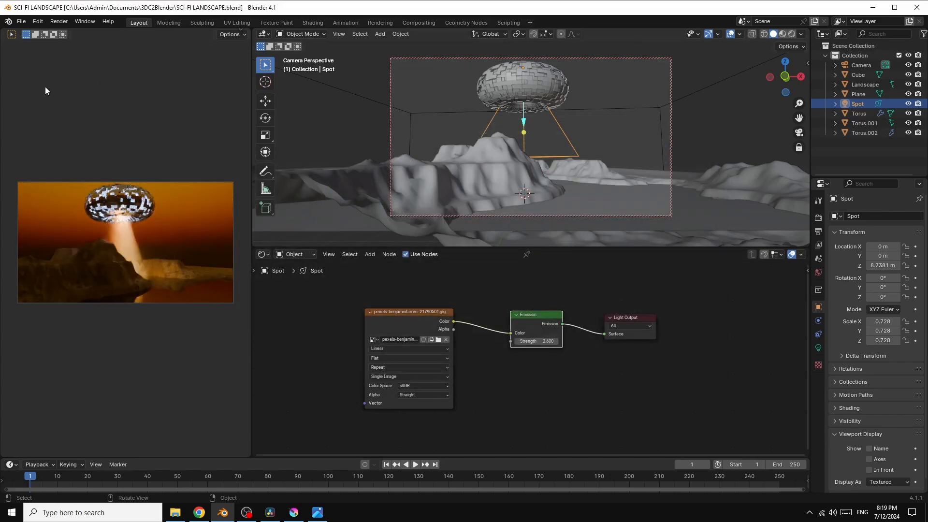
Step: Start a new General file
left_click(21, 22)
mouse_move(25, 31)
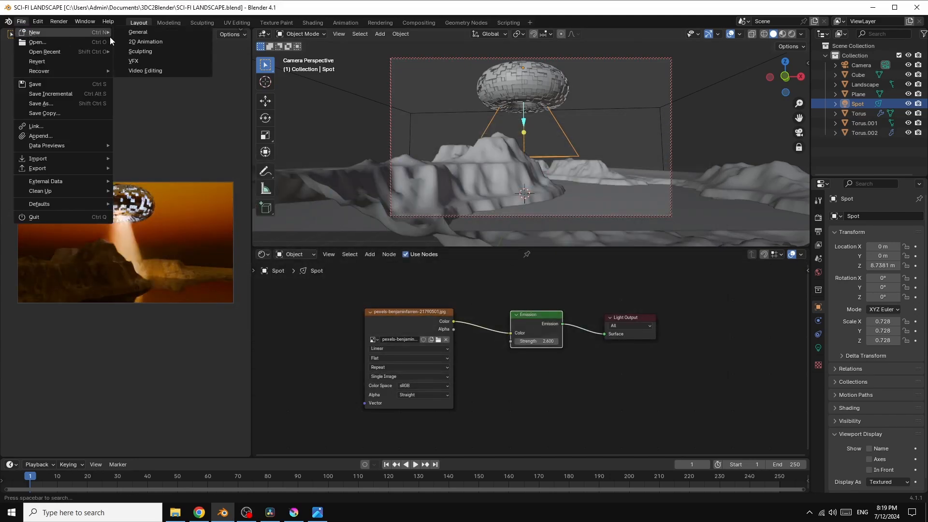
left_click(152, 33)
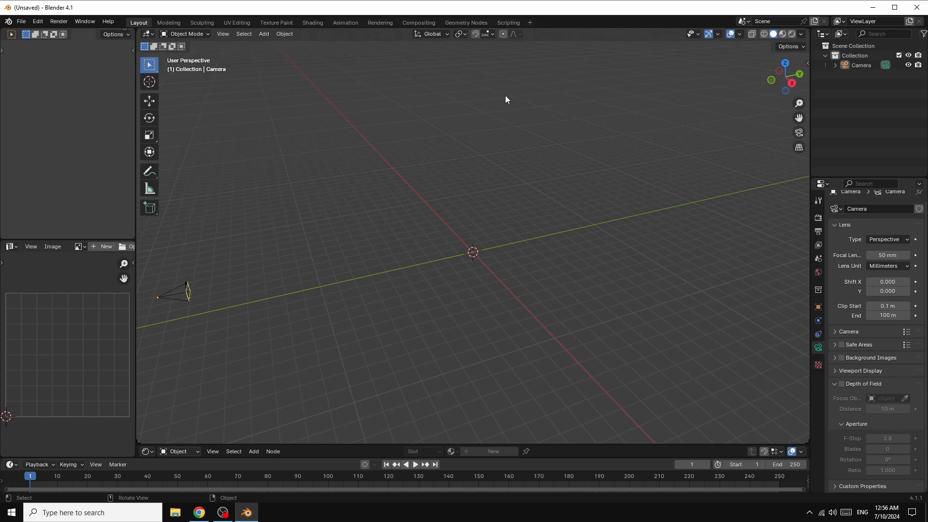
Step: Add a plane at the origin and scale it up to about 11.2 times its size
left_click(264, 34)
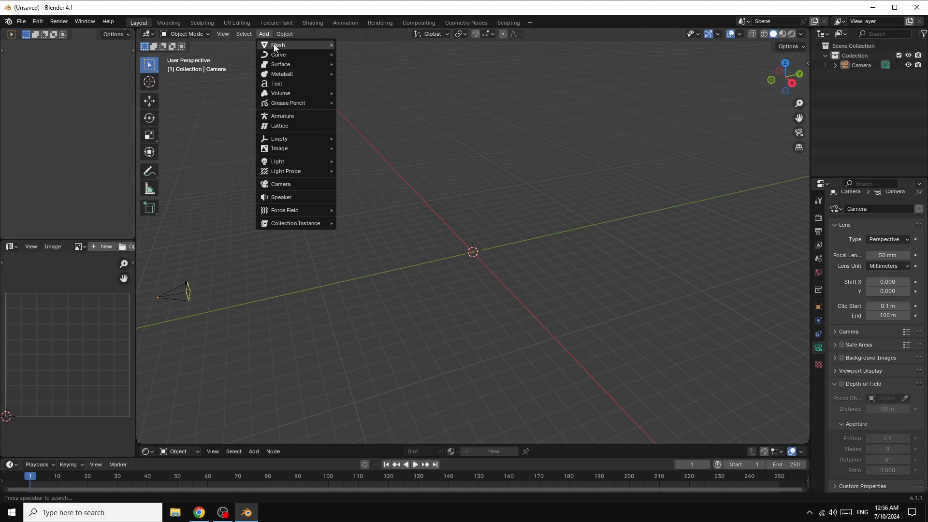
mouse_move(276, 45)
left_click(361, 47)
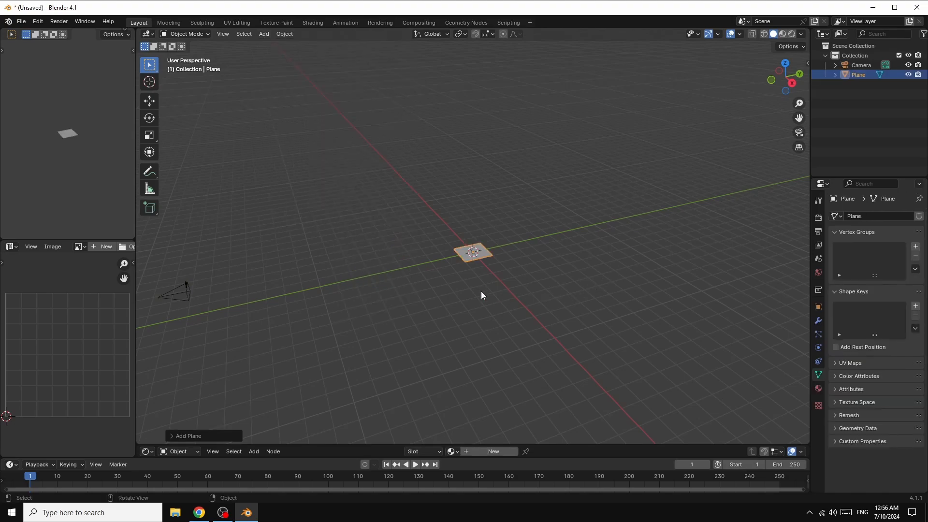
key("s")
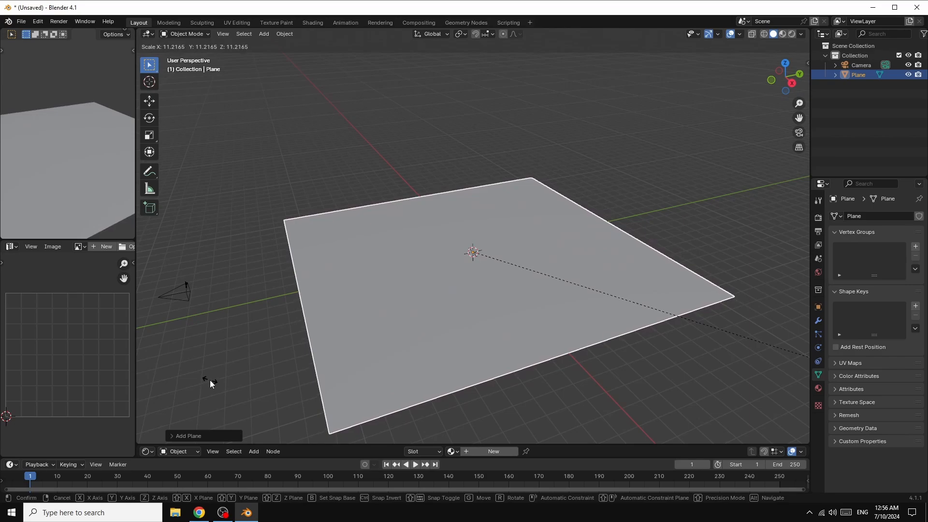
left_click(210, 379)
Step: Try to apply the enlarged plane's scale
left_click(271, 294)
key("ctrl+a")
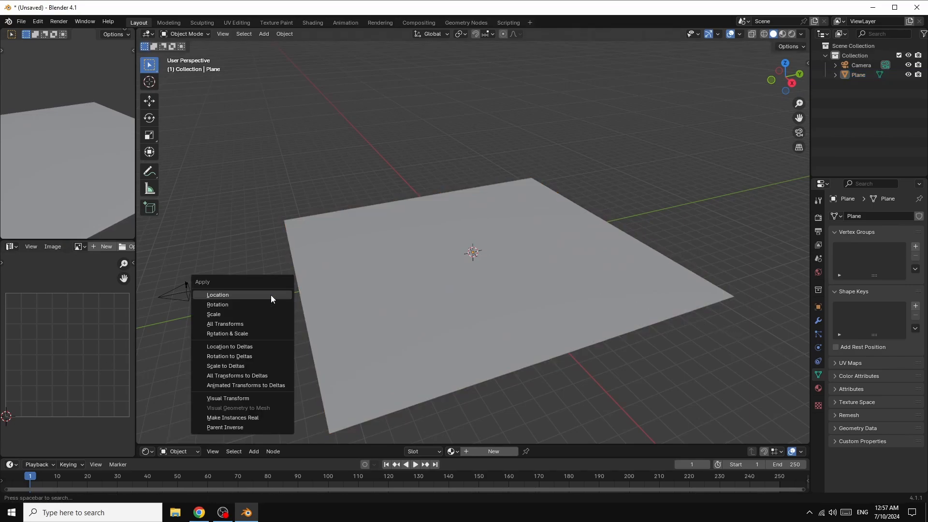
left_click(223, 314)
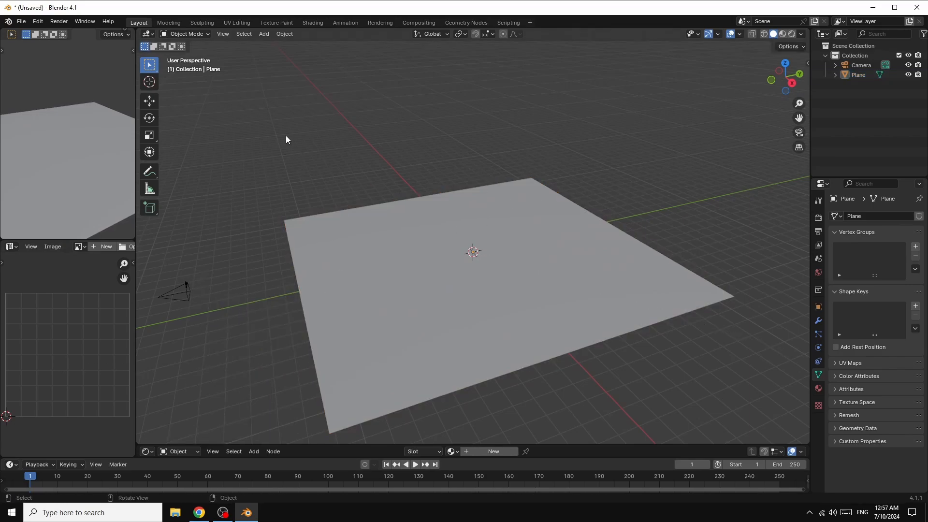
Step: Add a Landscape mesh at the origin and apply the canyon operator preset to it
left_click(264, 33)
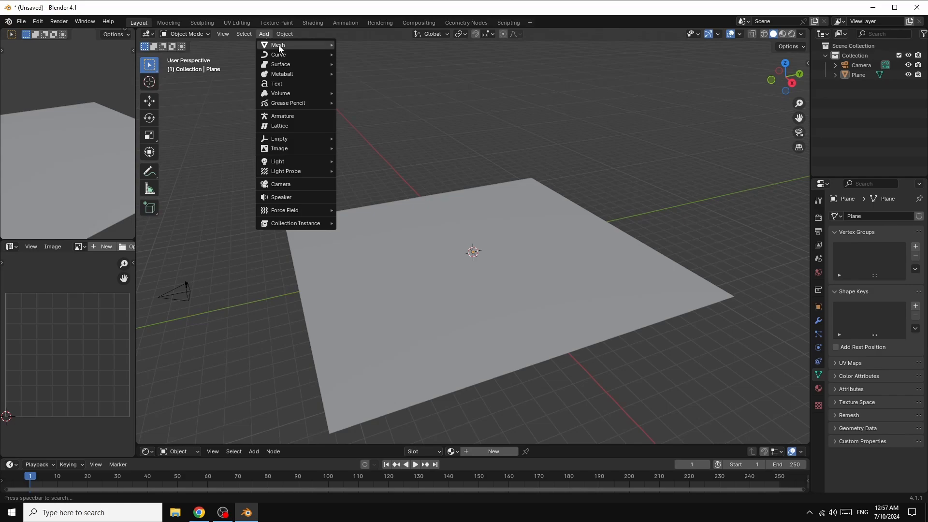
mouse_move(282, 44)
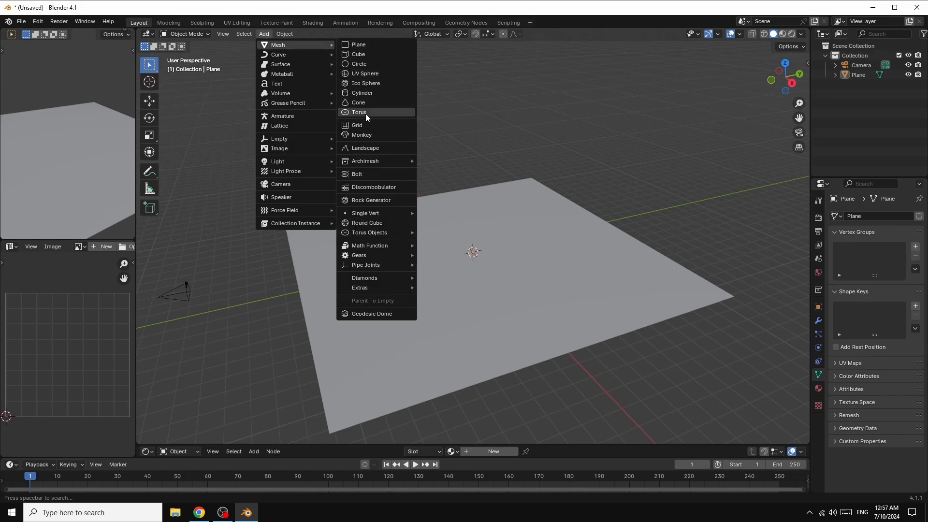
left_click(370, 148)
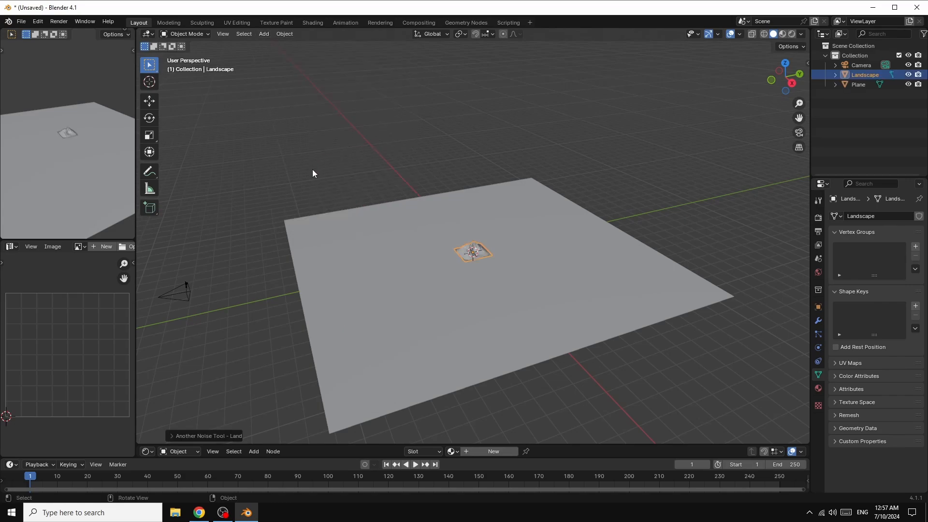
left_click(213, 435)
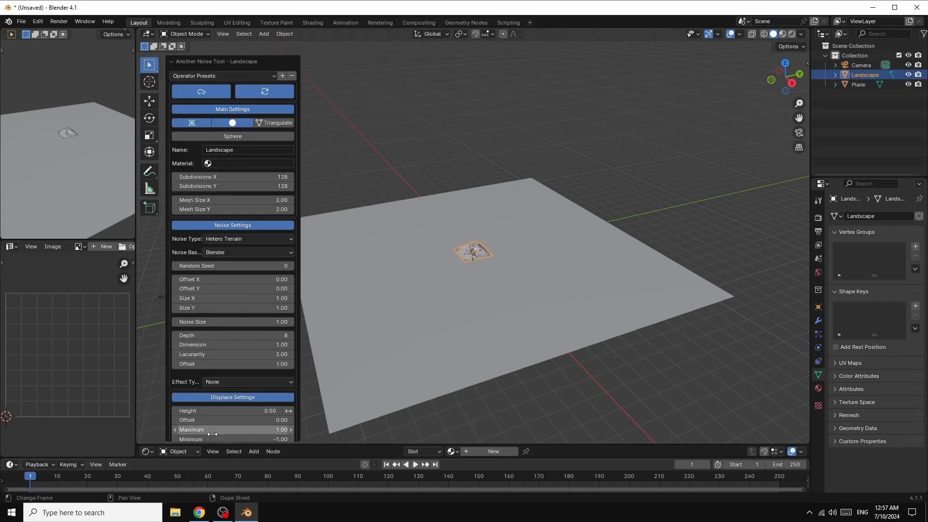
left_click(231, 76)
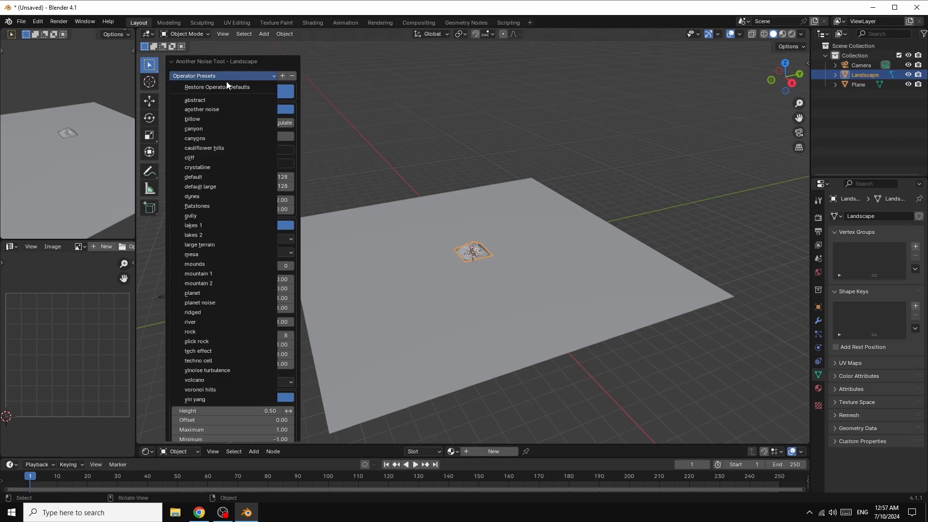
left_click(198, 129)
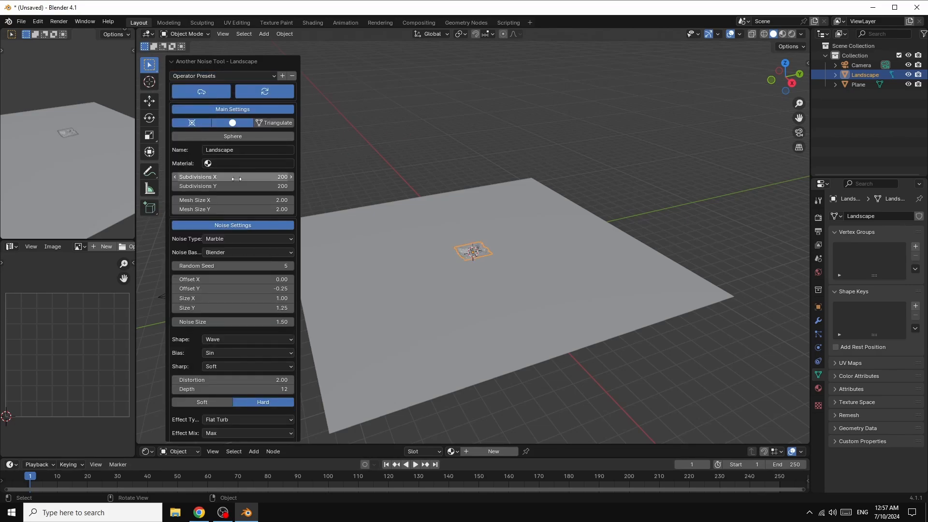
left_click(333, 150)
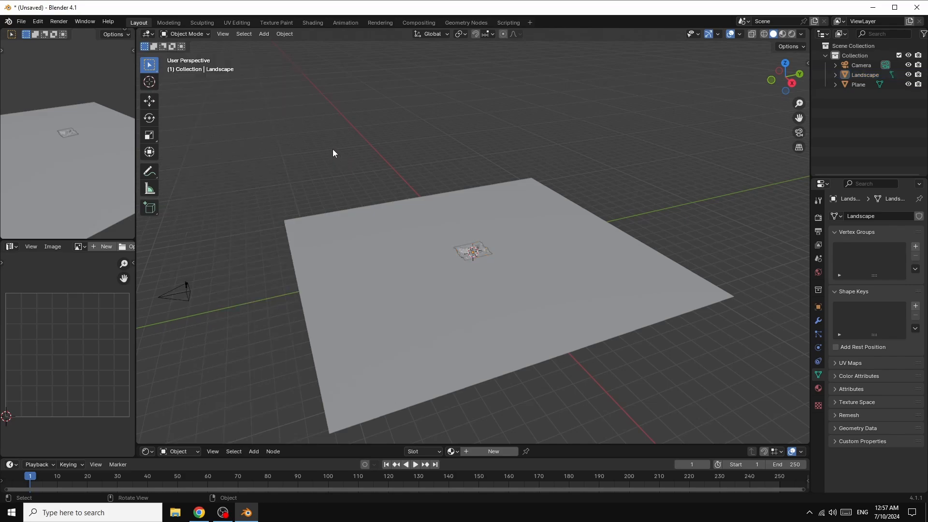
Step: Scale the landscape up by about 12.35 so it covers the plane, and apply its scale
left_click(473, 251)
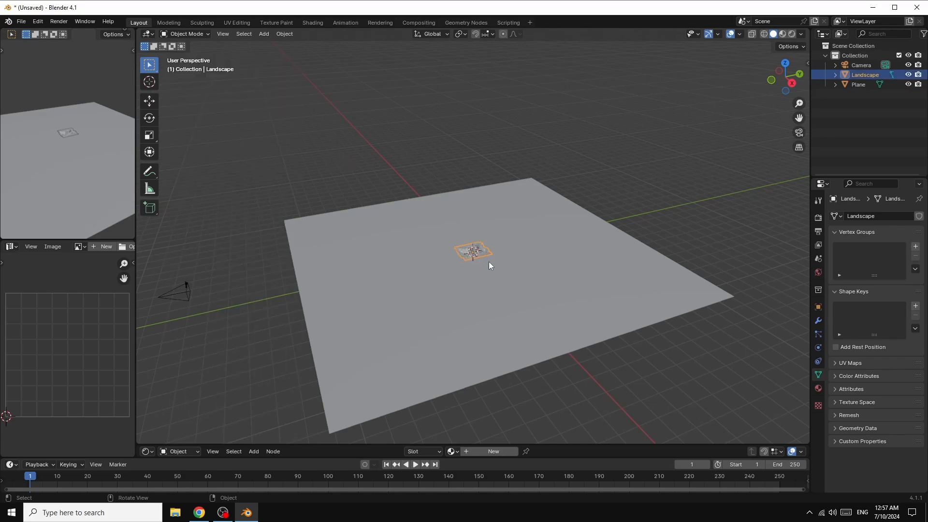
key("s")
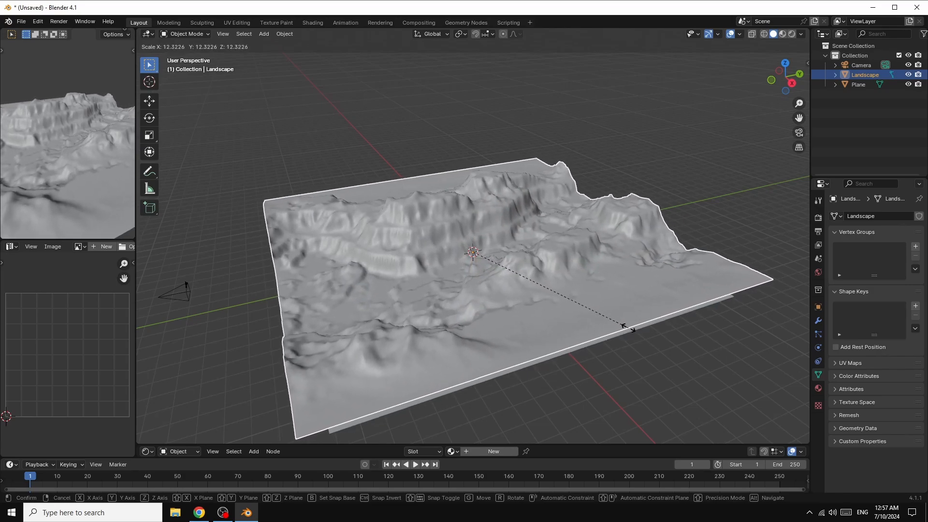
left_click(629, 329)
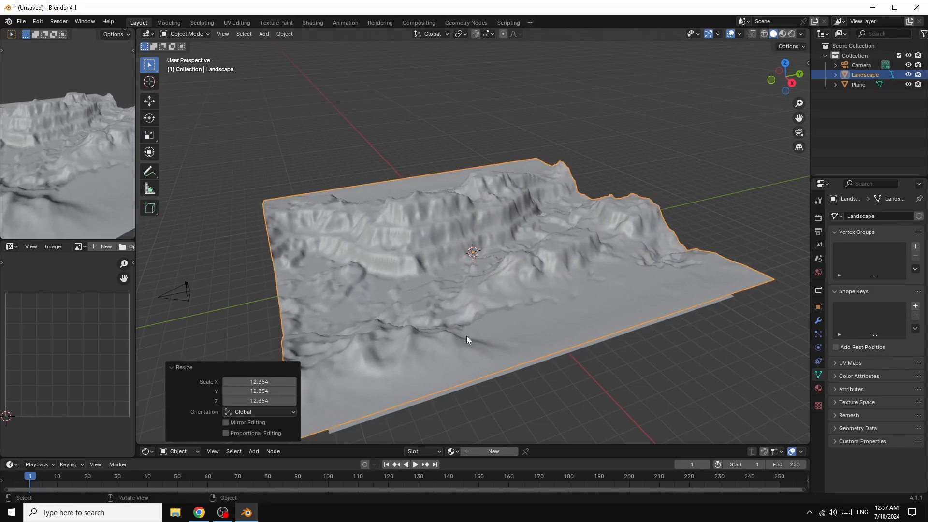
key("ctrl+a")
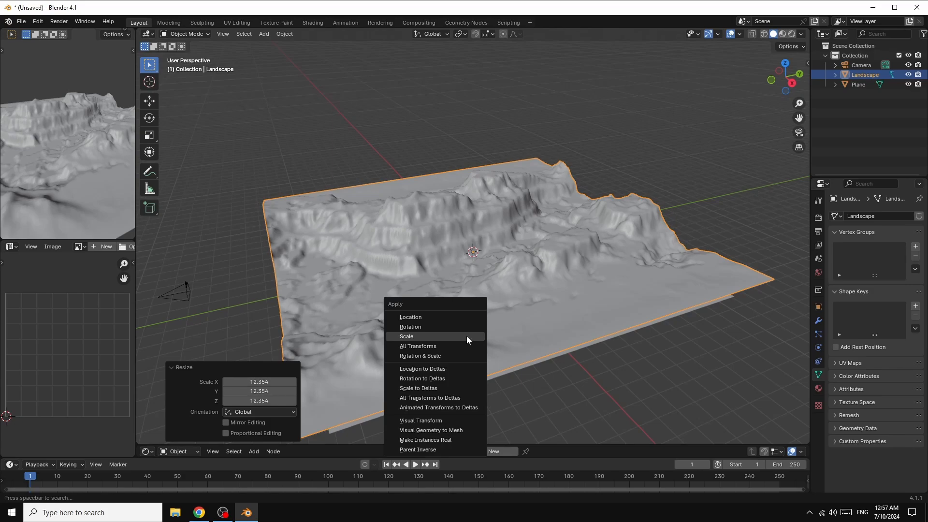
left_click(464, 336)
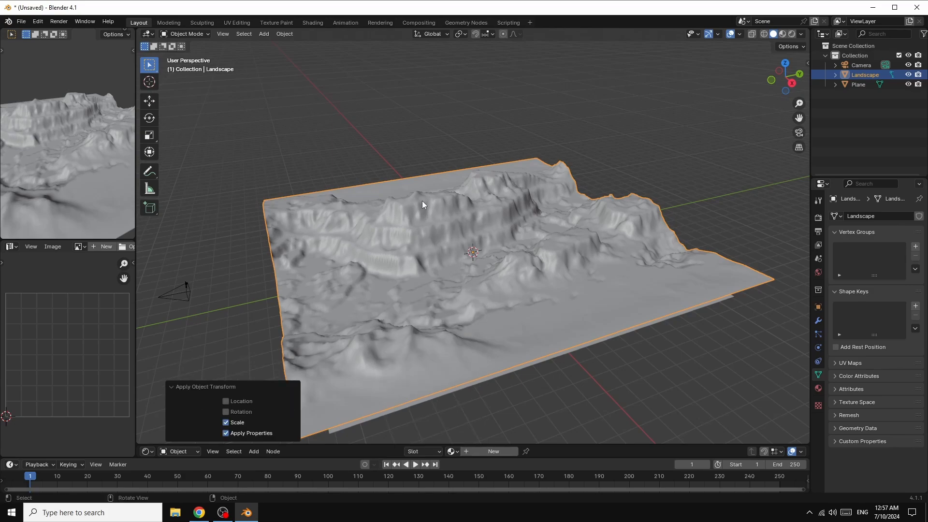
Step: Open the add-on preferences and search for "LAN" to check the A.N.T.Landscape add-on
left_click(37, 23)
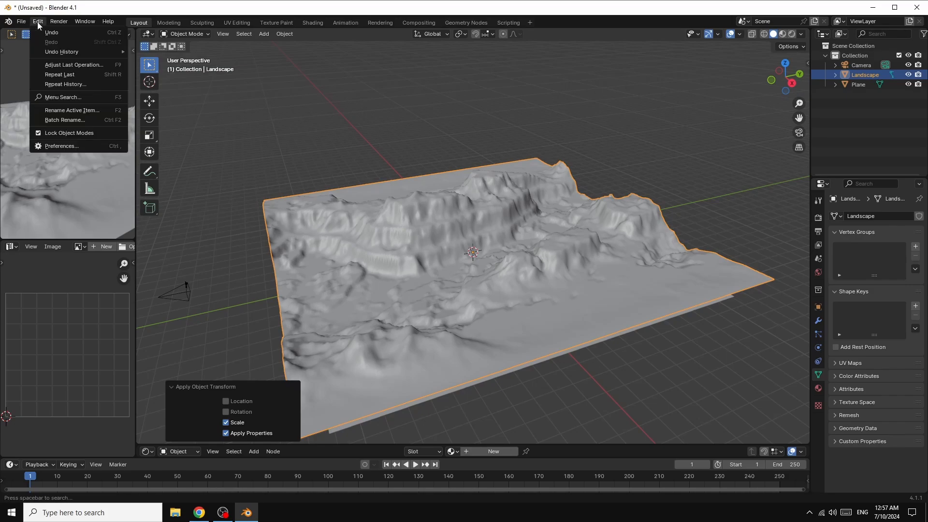
left_click(54, 144)
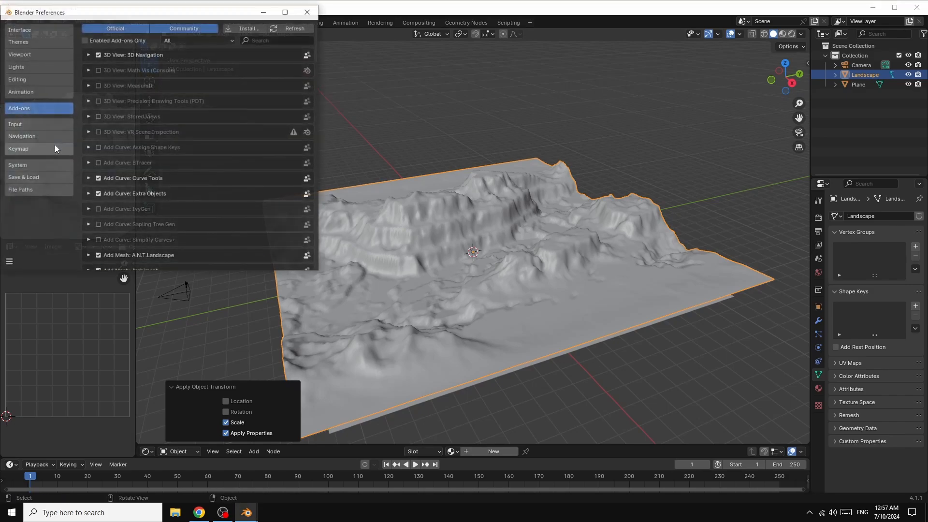
left_click(270, 40)
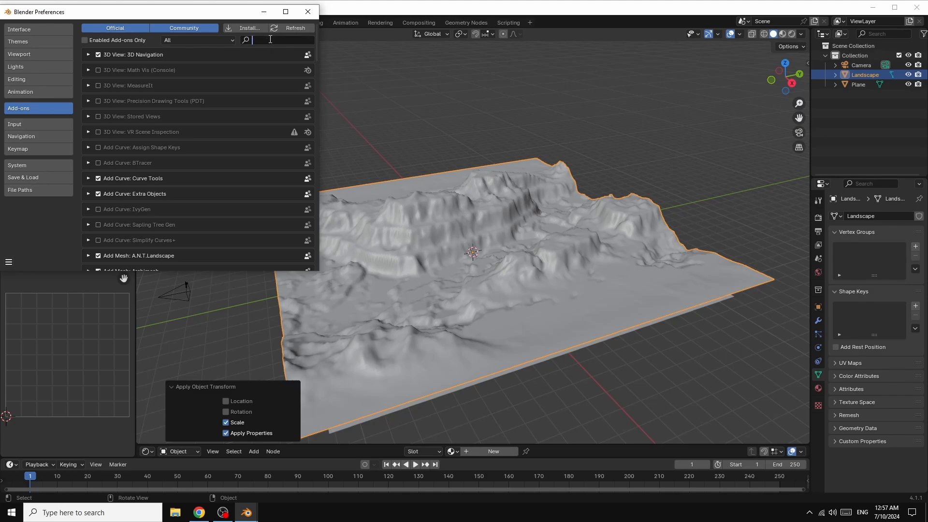
type("L")
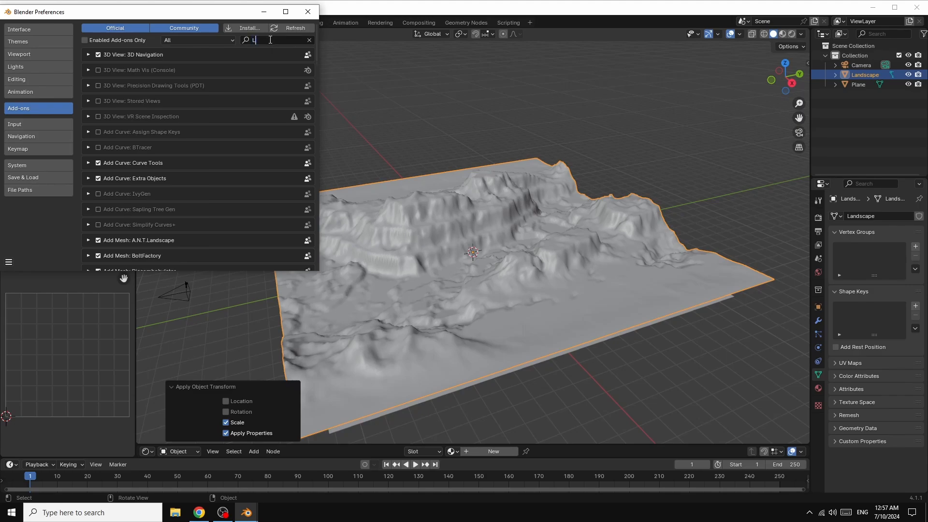
type("AN")
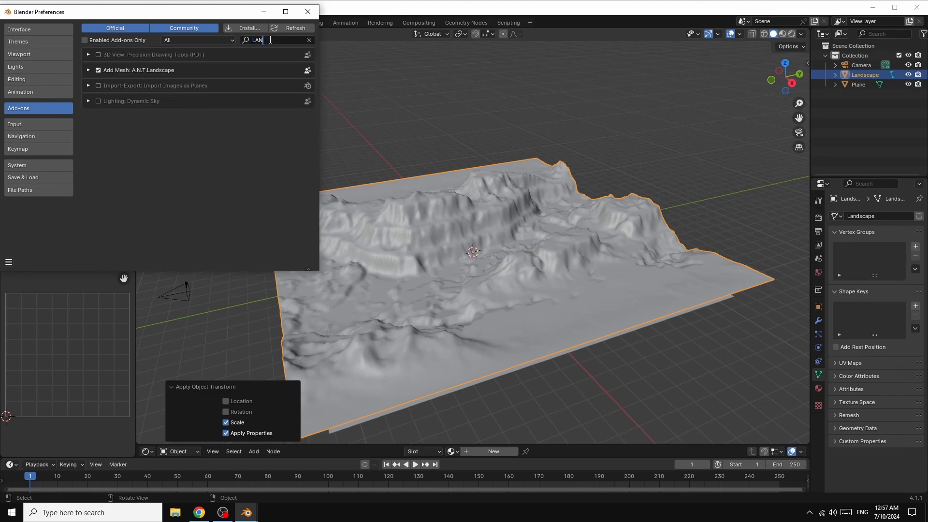
type("D")
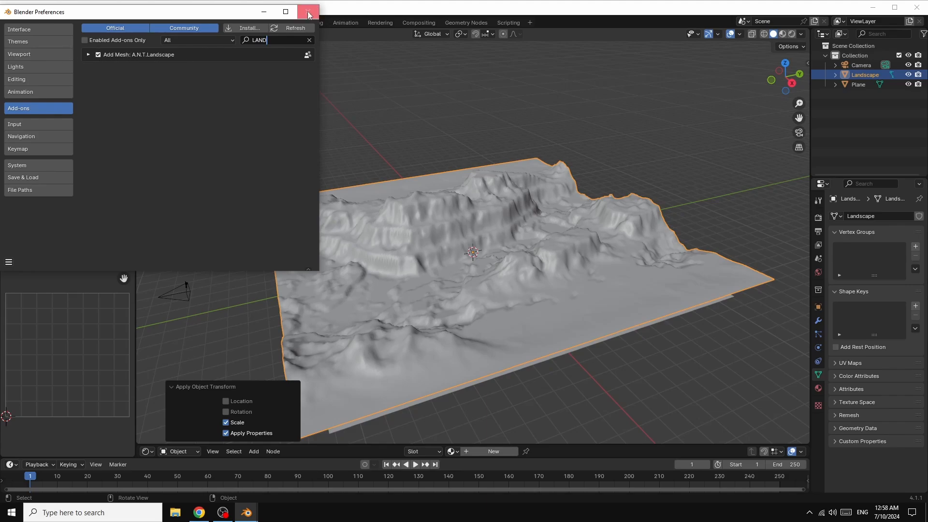
Step: Complete the add-on search as "LAND", save the preferences and close the preferences window
left_click(9, 262)
left_click(36, 232)
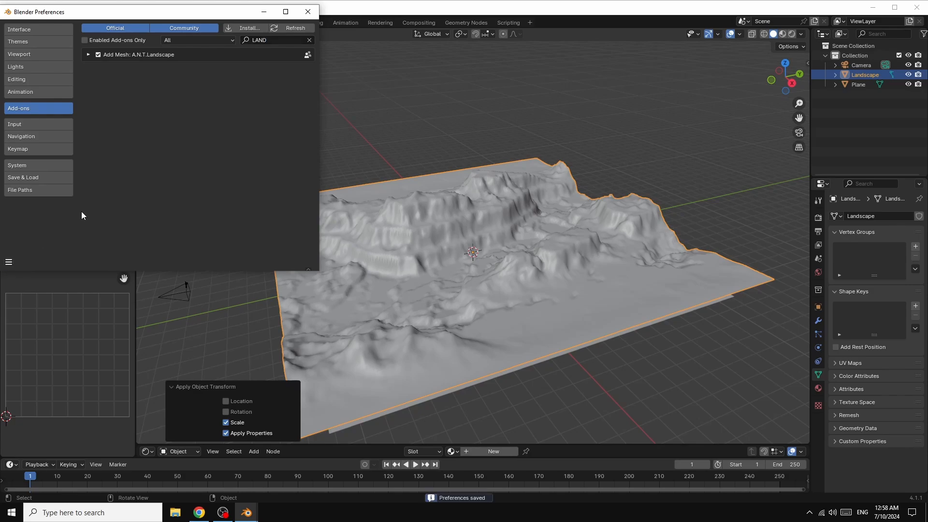
left_click(308, 11)
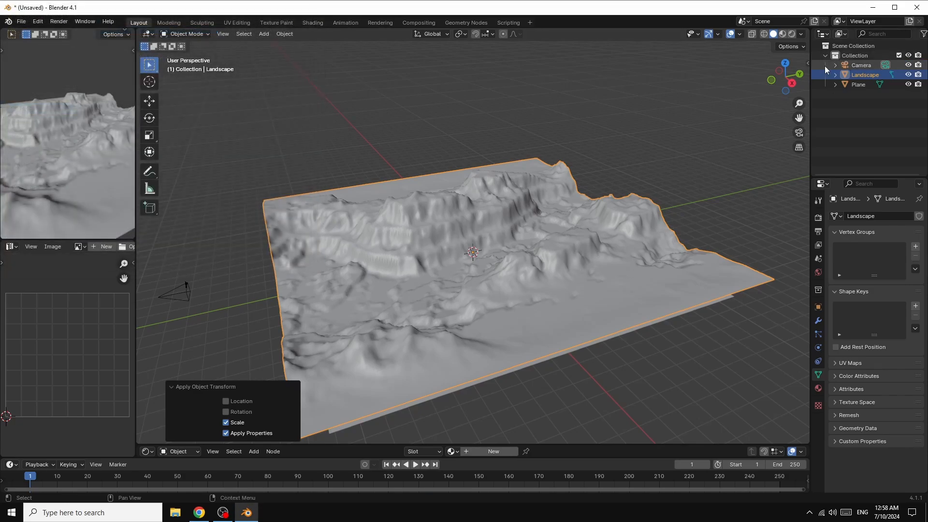
Step: Raise the plane about 0.91 m along Z so it fills the canyon floor like water
left_click(390, 411)
key("g")
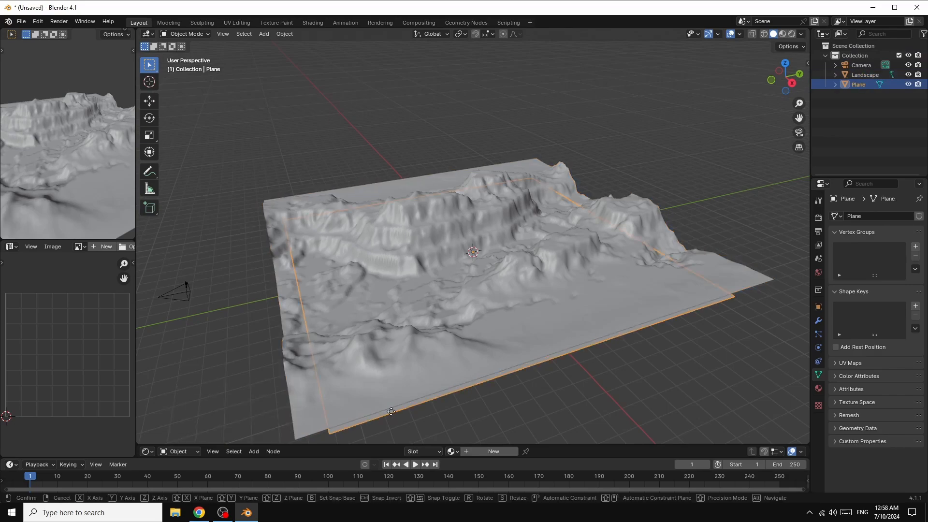
key("z")
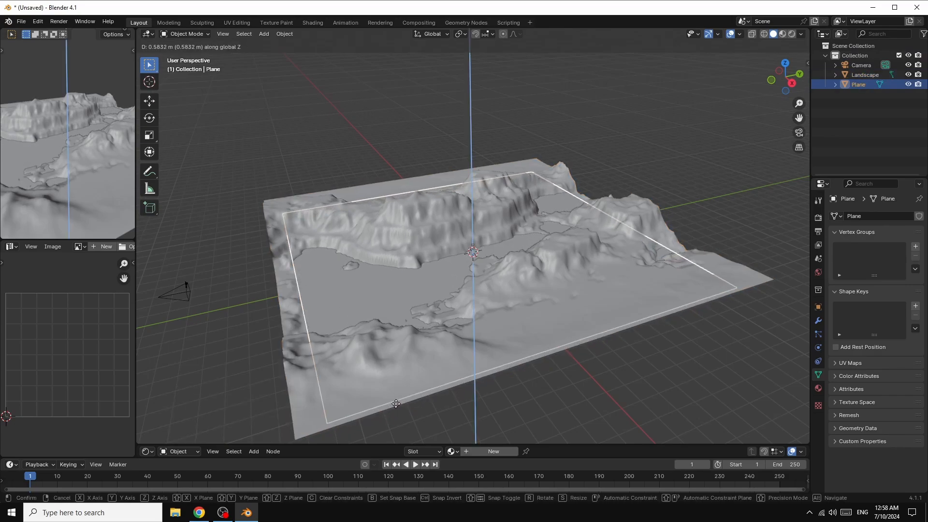
left_click(404, 400)
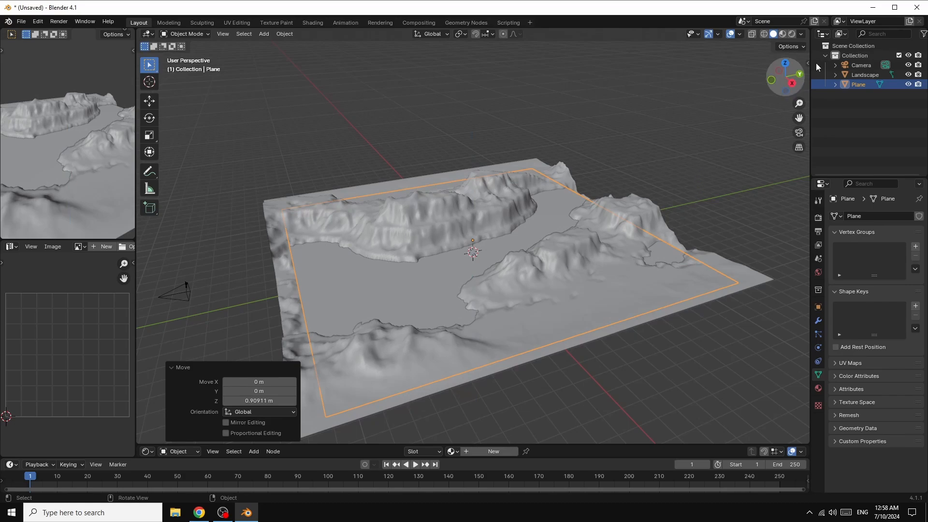
Step: Align the camera to look along the canyon from a low angle, with the terrain in the lower part of the frame
left_click_drag(791, 88, 744, 95)
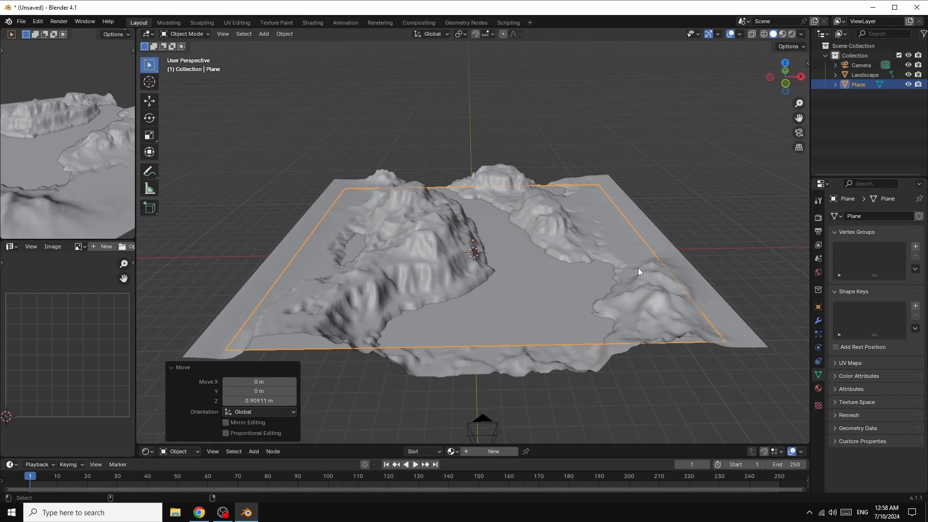
key("KP_0")
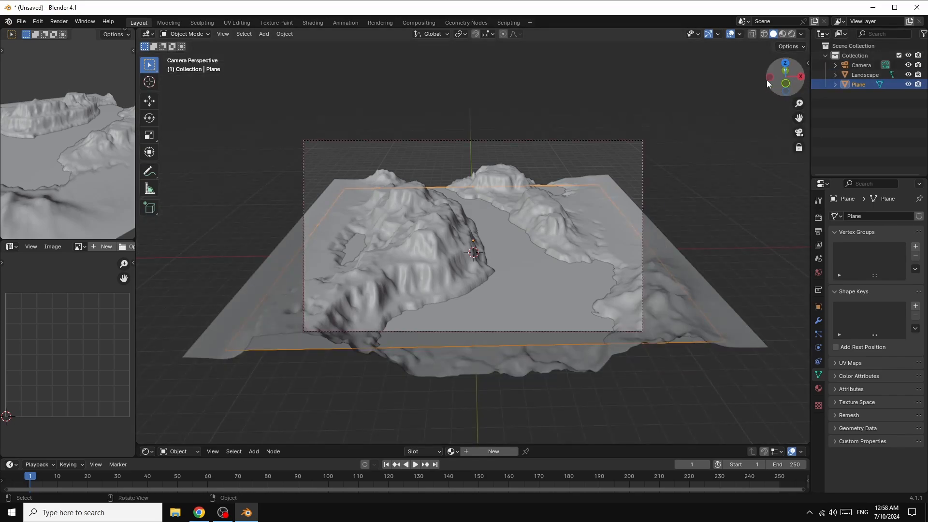
mouse_move(785, 69)
left_mouse_down()
mouse_move(785, 57)
mouse_move(784, 86)
left_mouse_up()
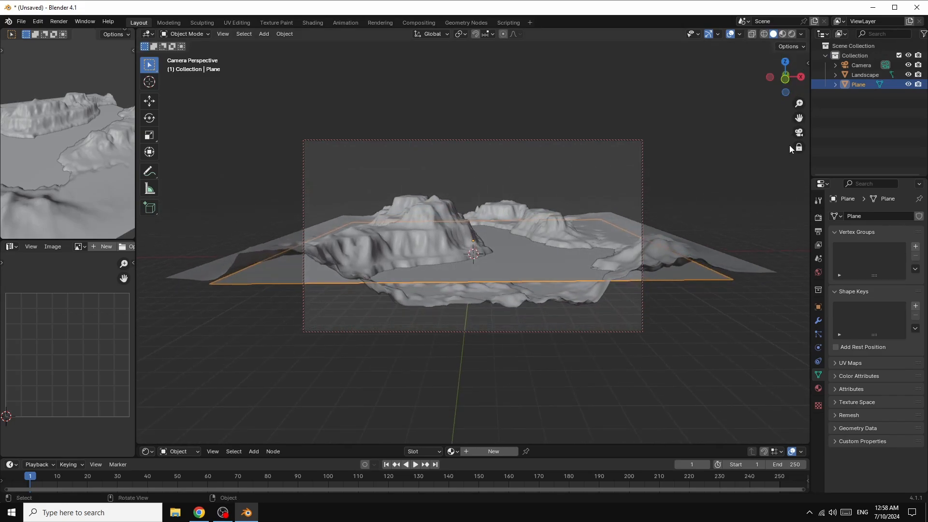
left_click_drag(799, 117, 784, 166)
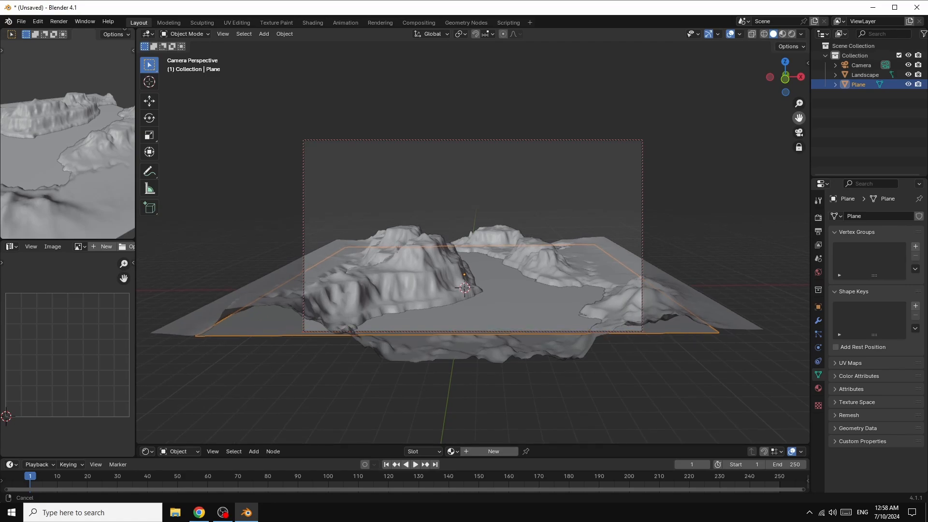
Step: Set the camera's focal length to 25 mm and bring the camera closer so the terrain spans the frame
left_click(855, 66)
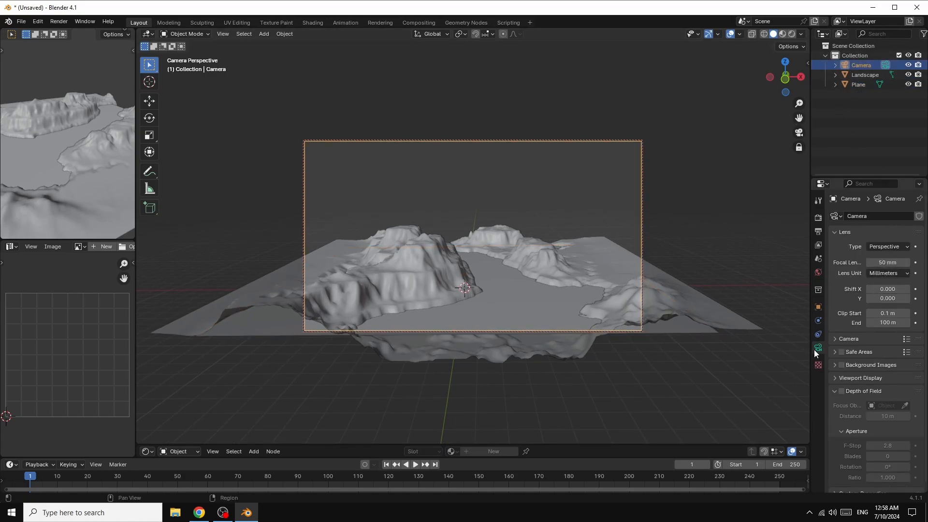
left_click_drag(887, 262, 858, 263)
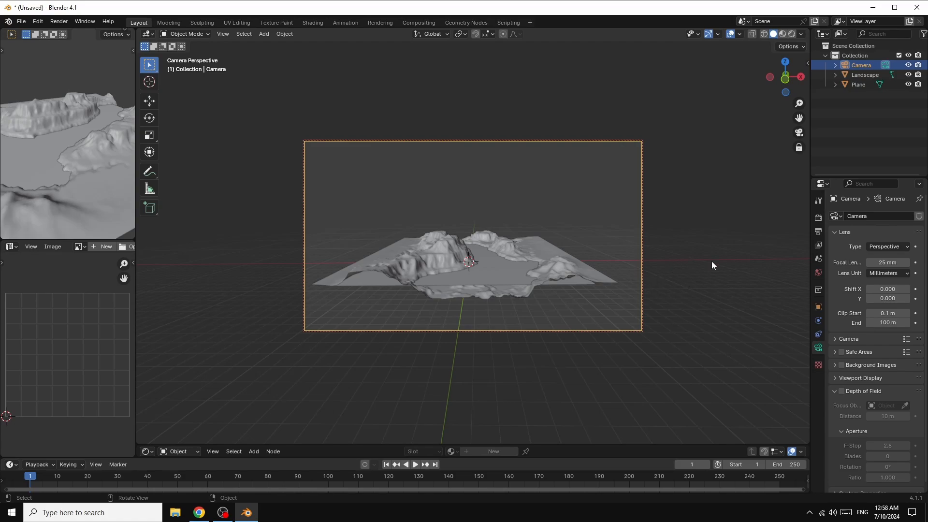
scroll(711, 265, "up", 4)
scroll(711, 261, "down", 1)
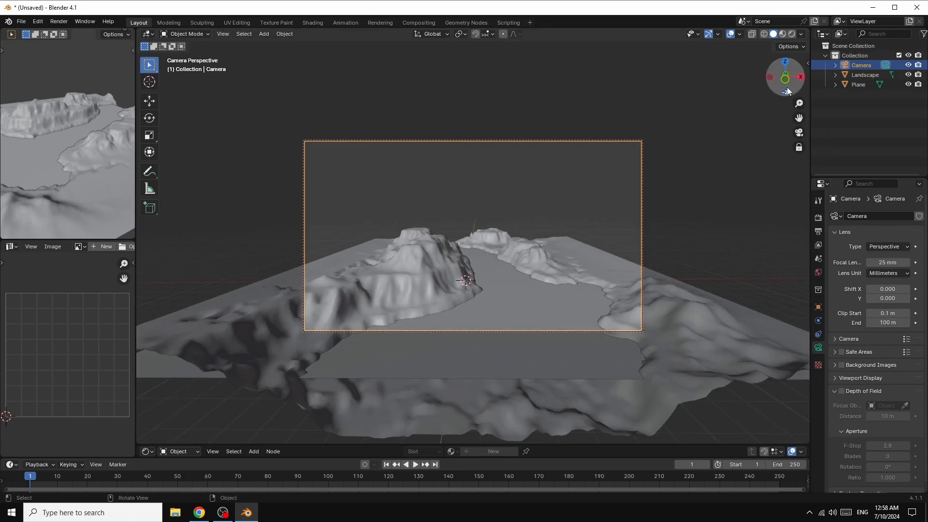
left_click_drag(786, 79, 788, 78)
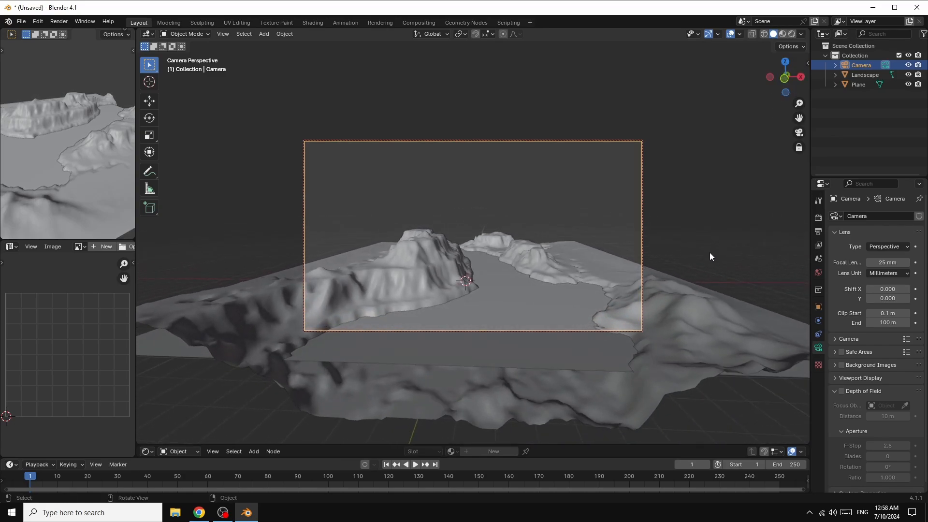
Step: Widen the plane along the X axis by a factor of about 1.74
left_click(748, 304)
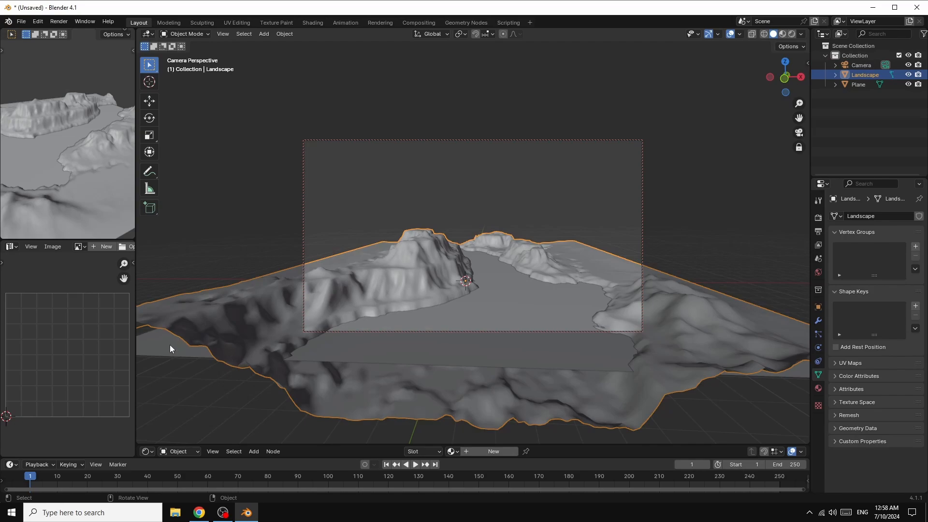
left_click(216, 350)
key("s")
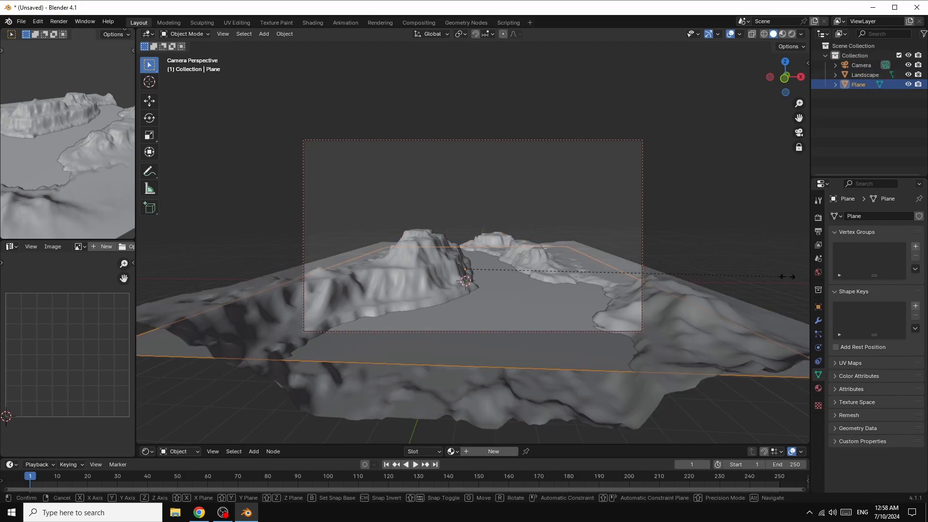
key("x")
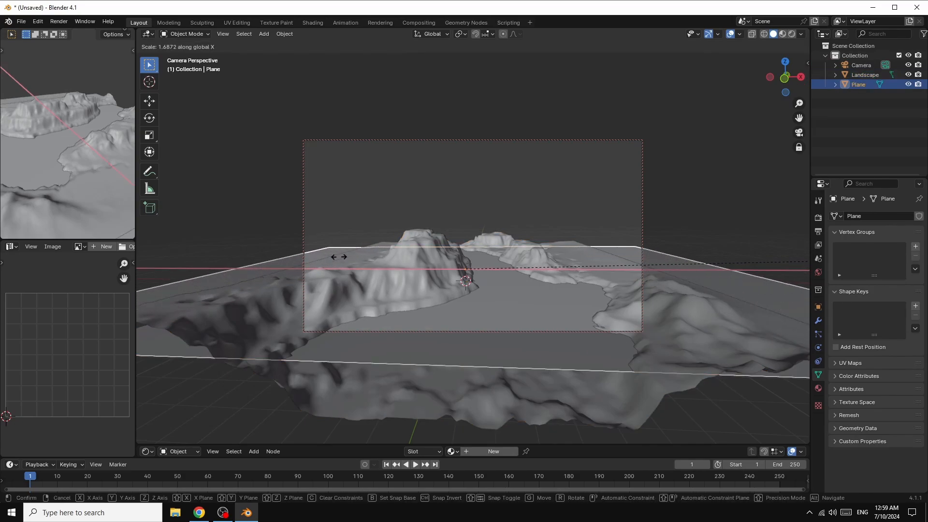
left_click(352, 257)
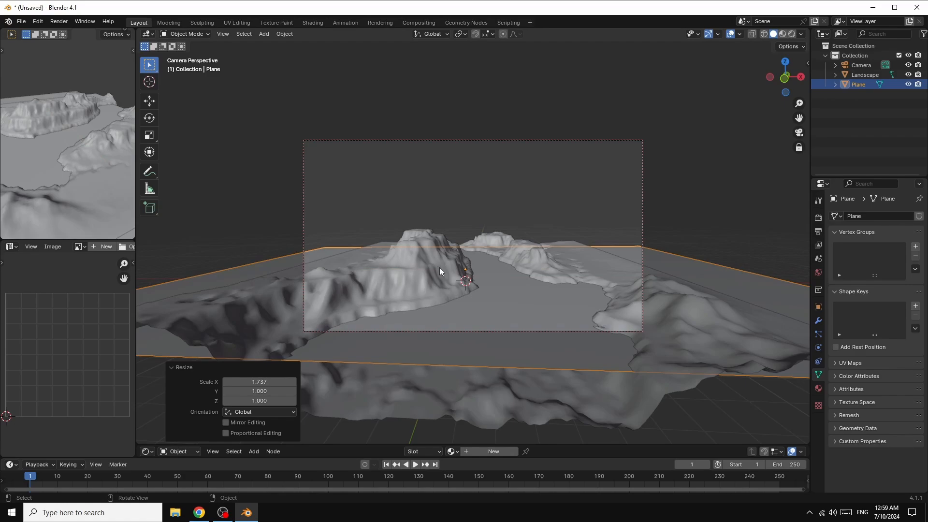
Step: Lower the plane about 0.28 m along Z beneath the canyon terrain
left_click(660, 307)
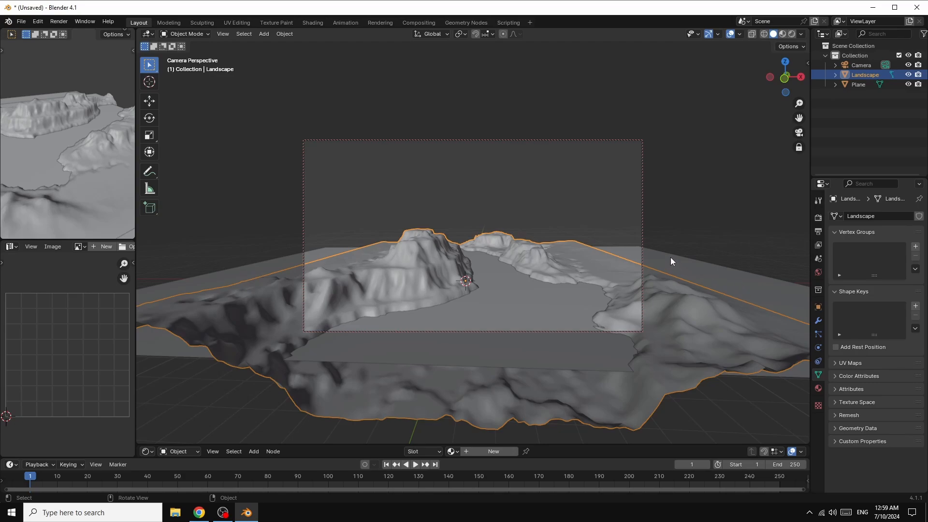
left_click(755, 285)
key("g")
key("z")
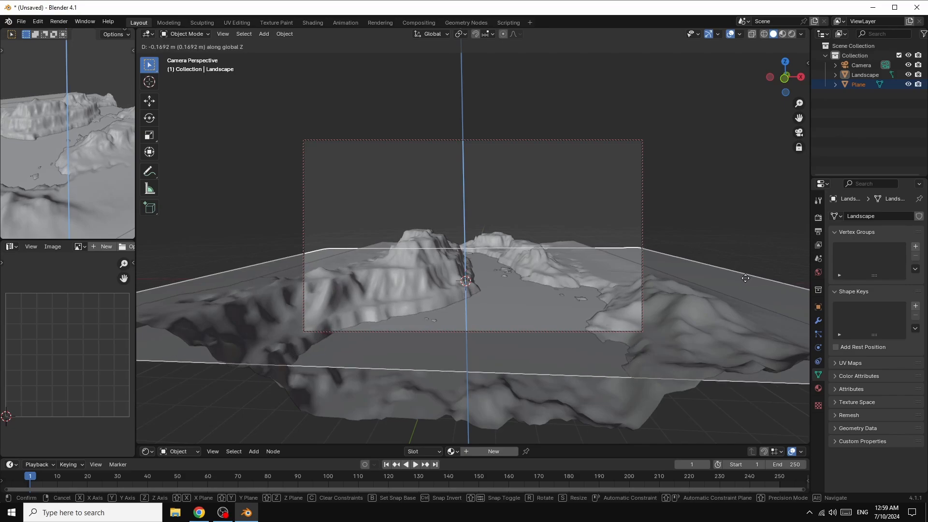
left_click(745, 279)
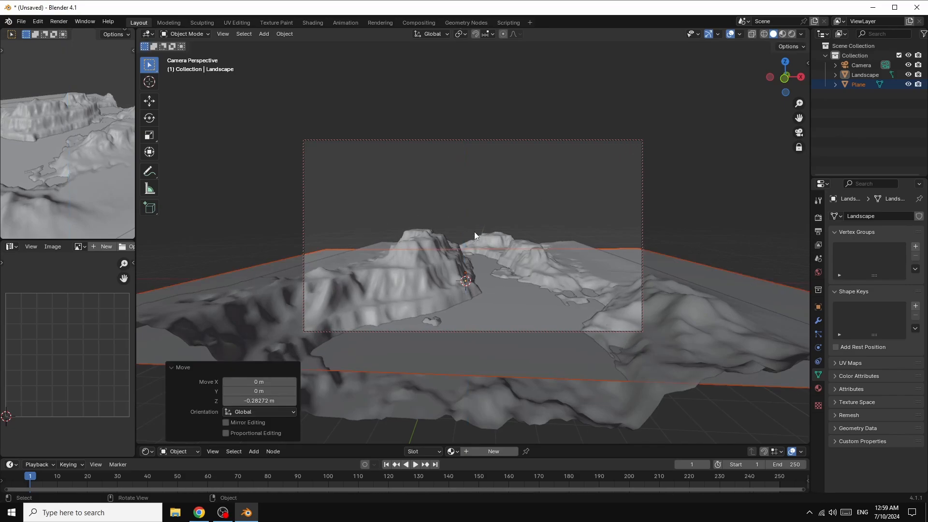
Step: Hide the landscape and the plane in the viewport, and add a torus mesh at the origin
left_click(908, 74)
left_click(908, 84)
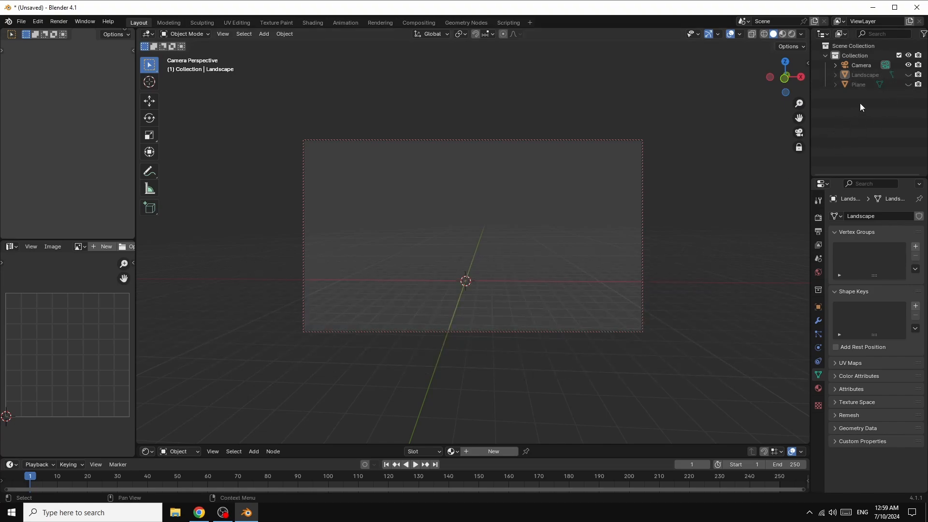
left_click(264, 35)
mouse_move(274, 43)
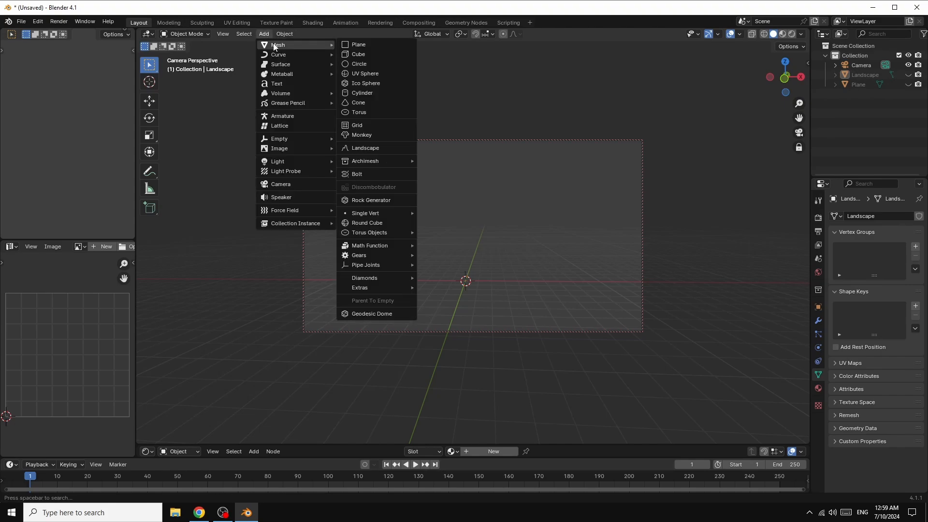
left_click(361, 112)
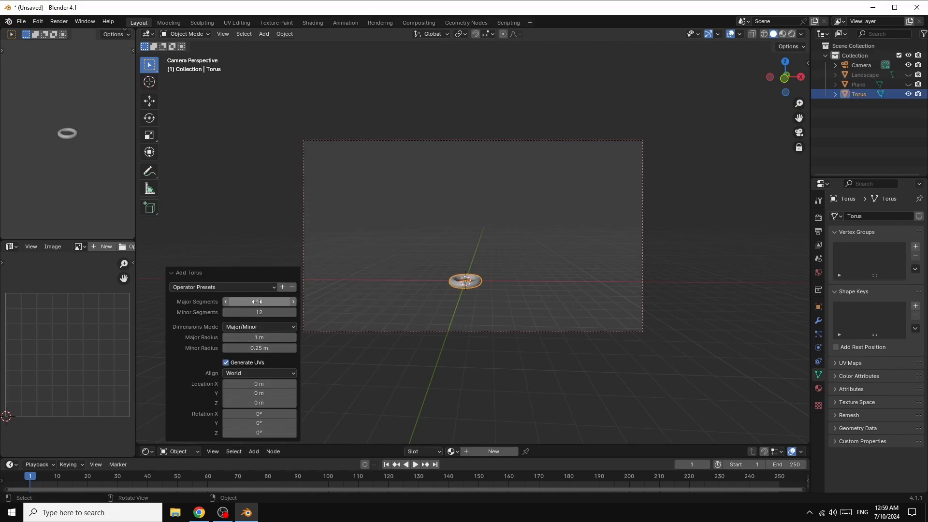
Step: Set the torus to 64 major segments and 32 minor segments
left_click(293, 302)
left_click(293, 302)
left_click(261, 300)
type("64")
key("Return")
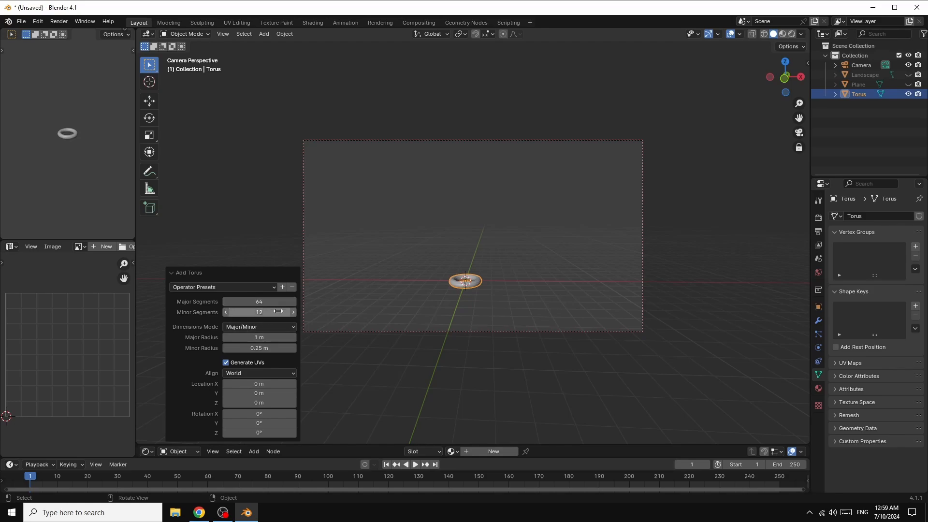
left_click(262, 312)
type("32")
key("Return")
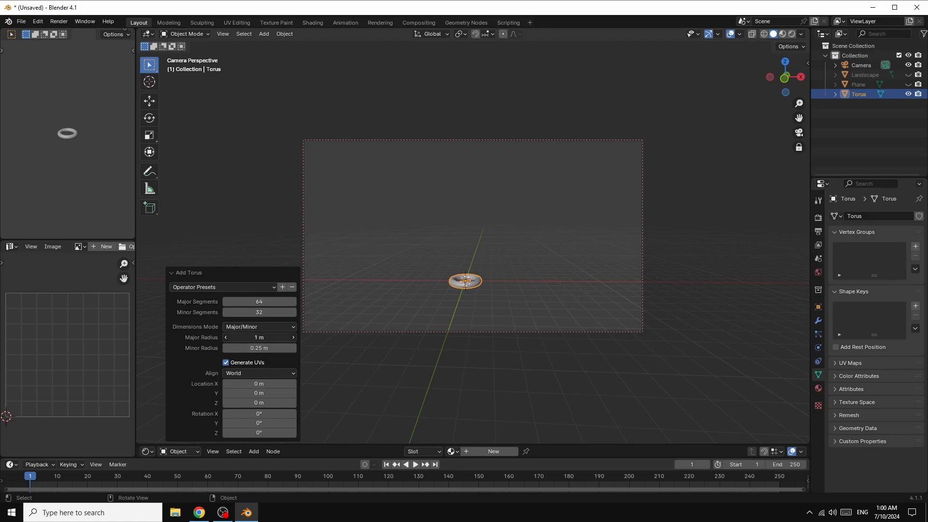
Step: Set the torus's major radius to 0.47 m and its minor radius to 0.31 m
mouse_move(259, 337)
left_mouse_down()
mouse_move(251, 337)
mouse_move(271, 348)
mouse_move(244, 338)
left_mouse_up()
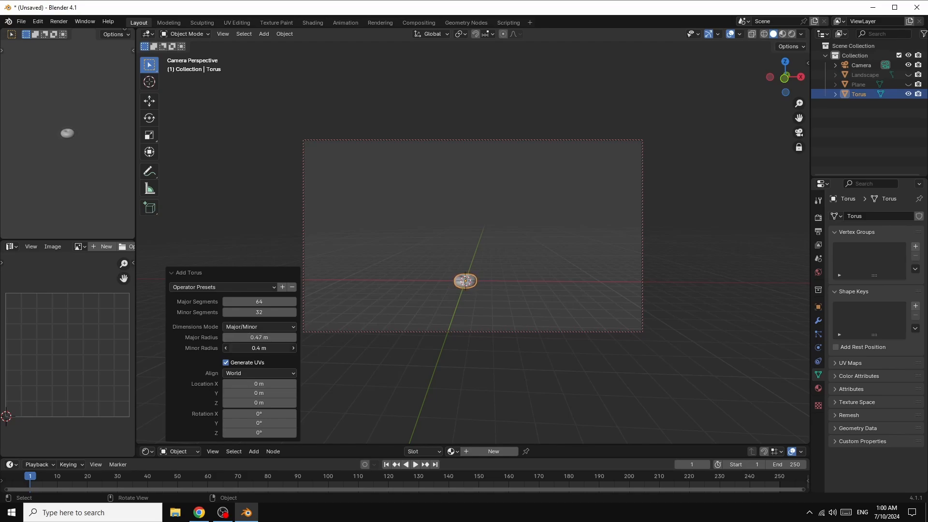
left_click_drag(256, 348, 254, 348)
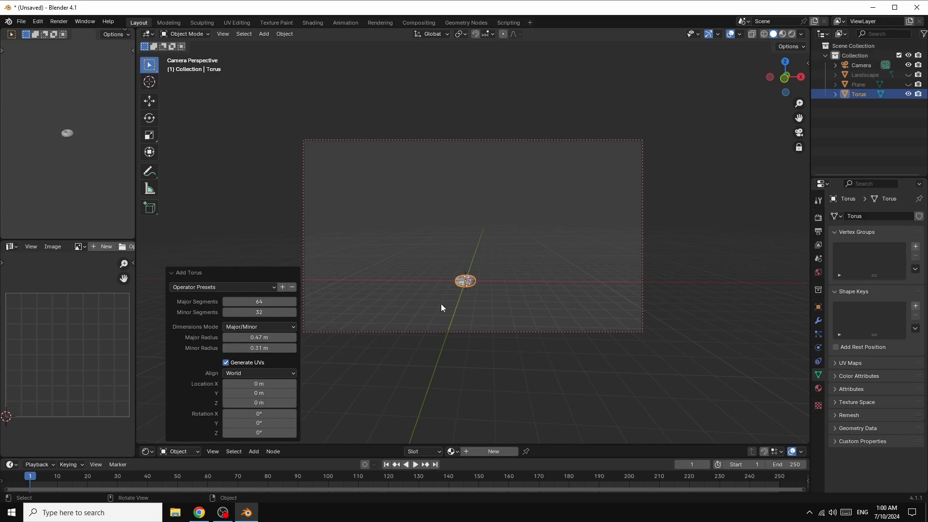
left_click(488, 261)
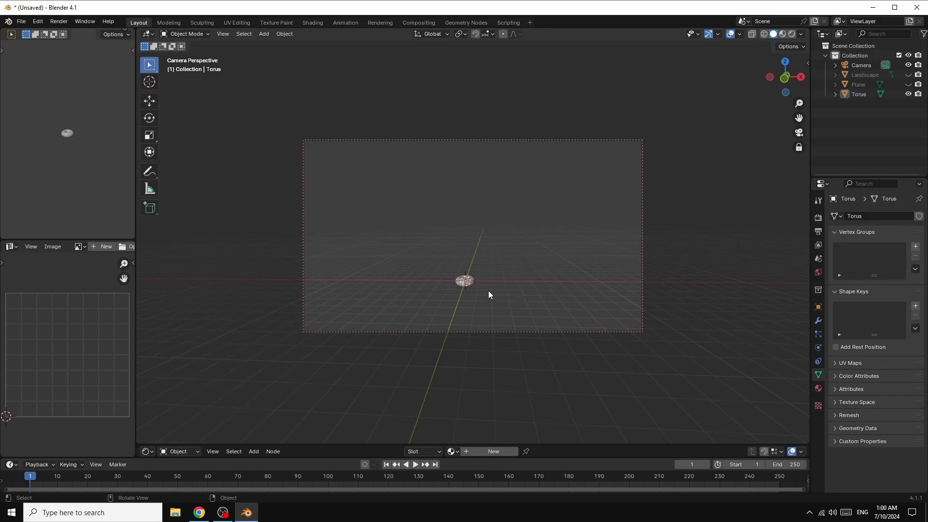
Step: Scale the torus up uniformly by about 6.45 and apply its scale
left_click(466, 279)
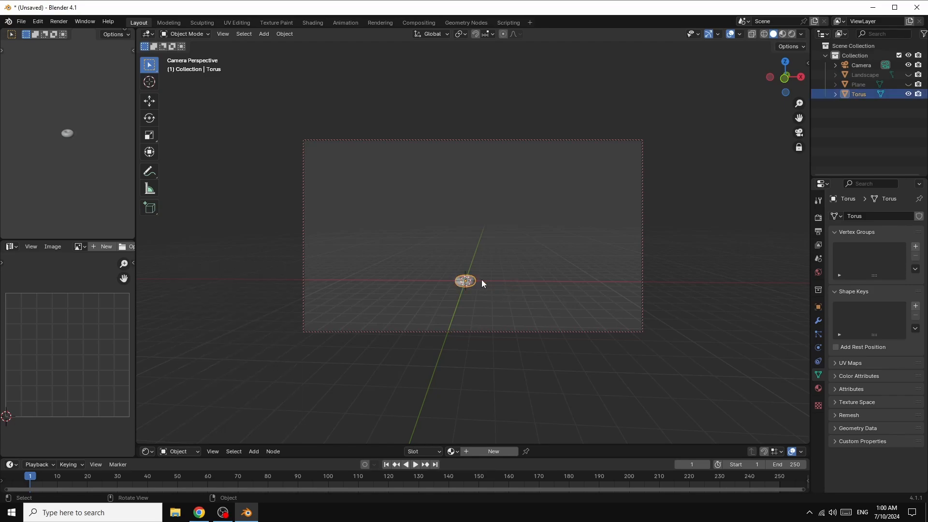
key("s")
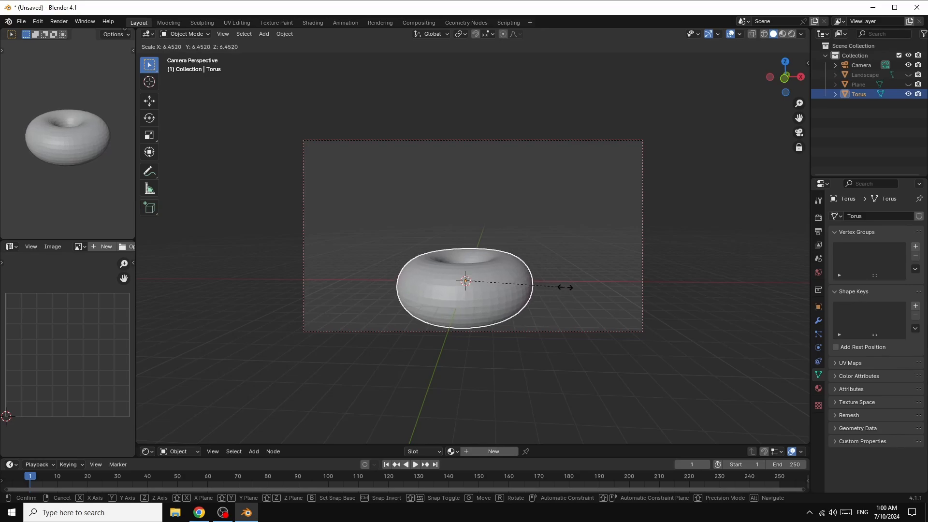
left_click(564, 290)
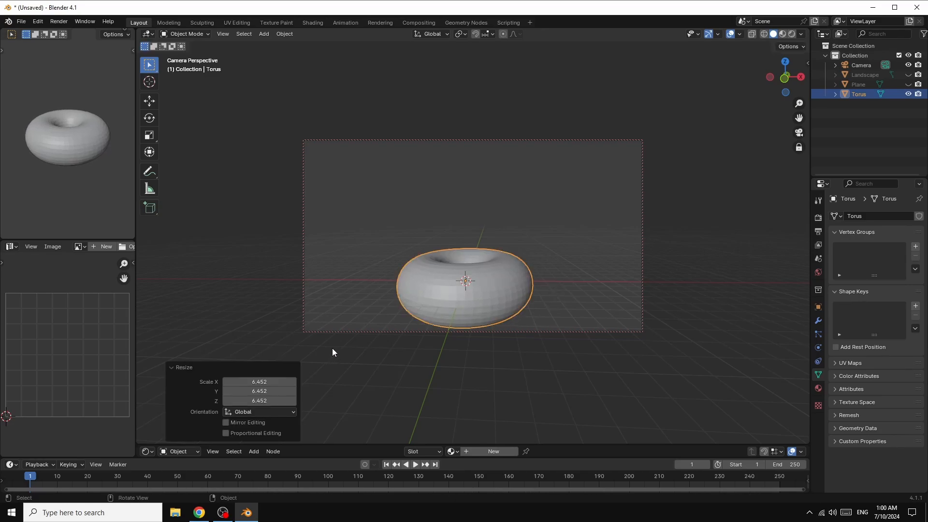
key("ctrl+a")
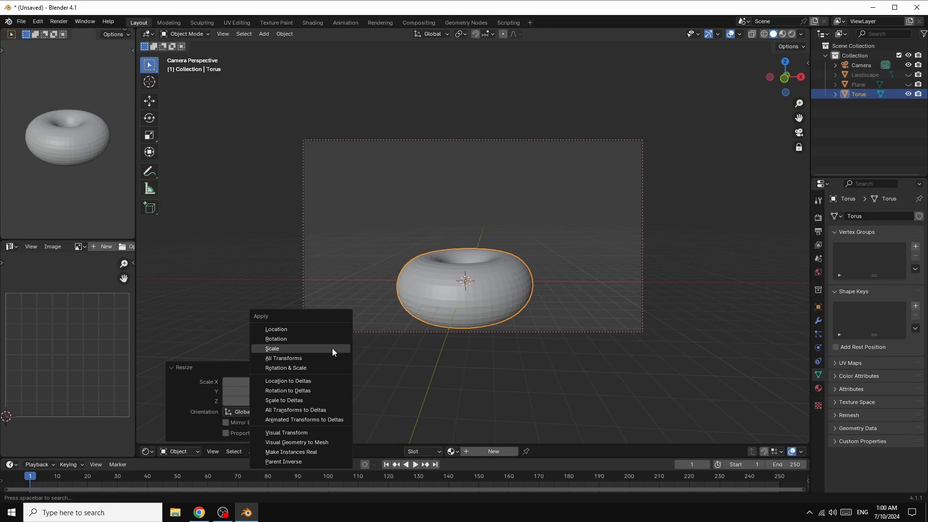
left_click(308, 349)
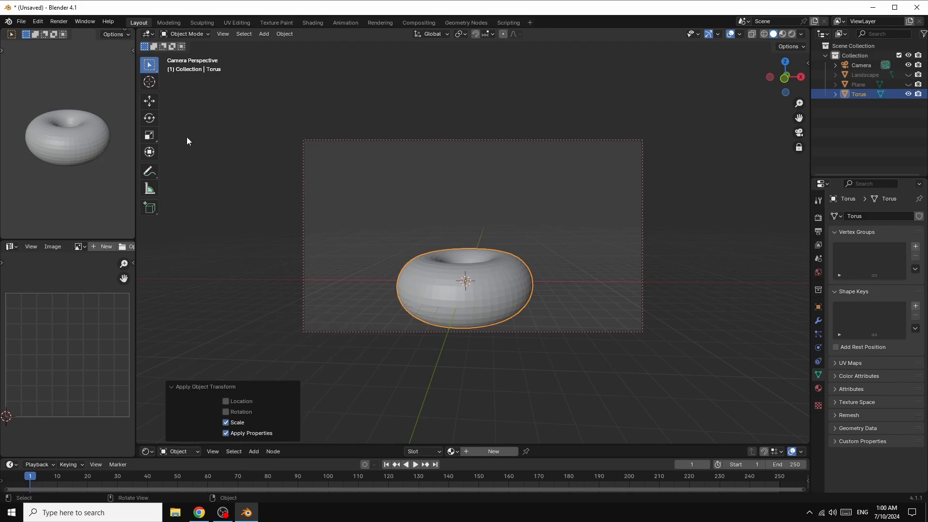
Step: Enter Edit Mode on the torus, switch to face selection and deselect all faces
left_click(193, 35)
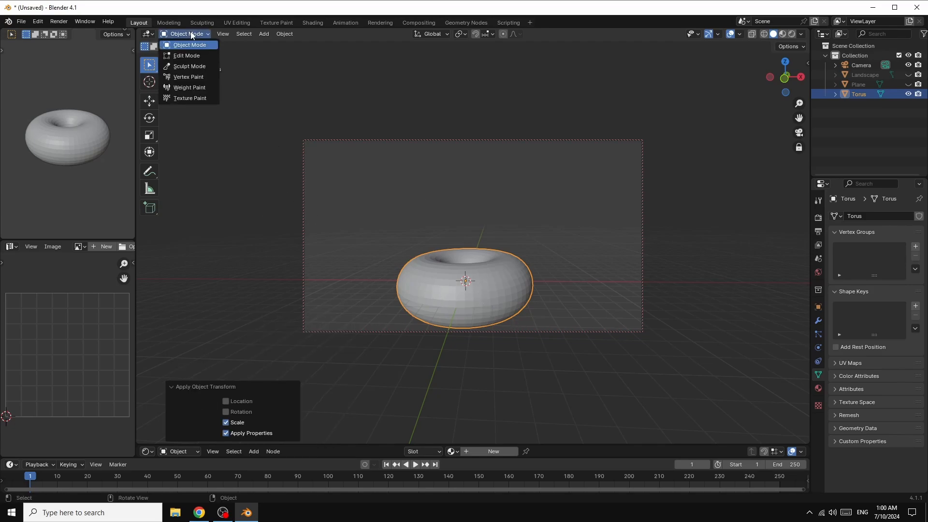
left_click(188, 55)
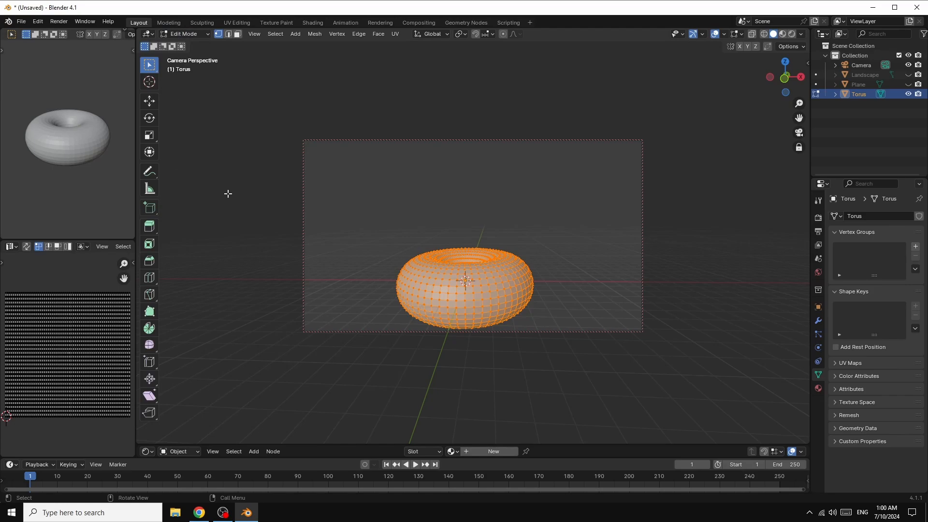
left_click(237, 35)
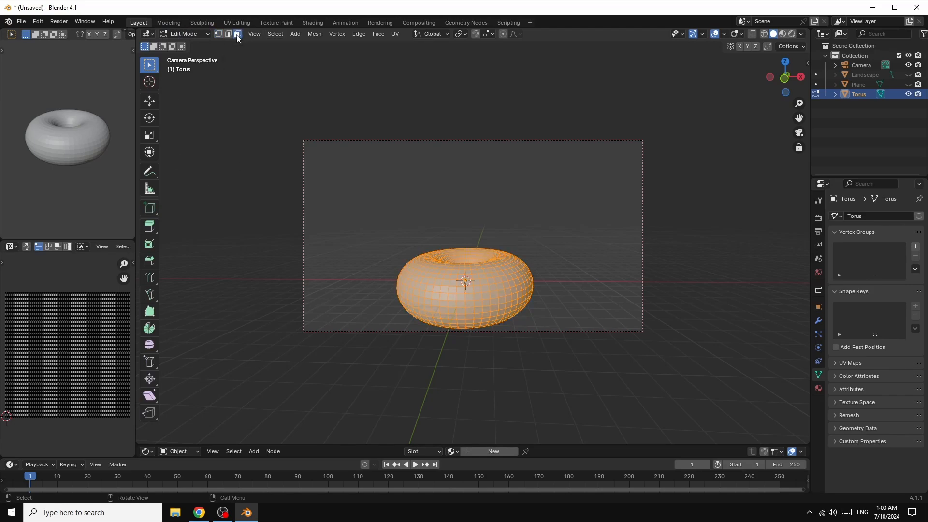
left_click(233, 164)
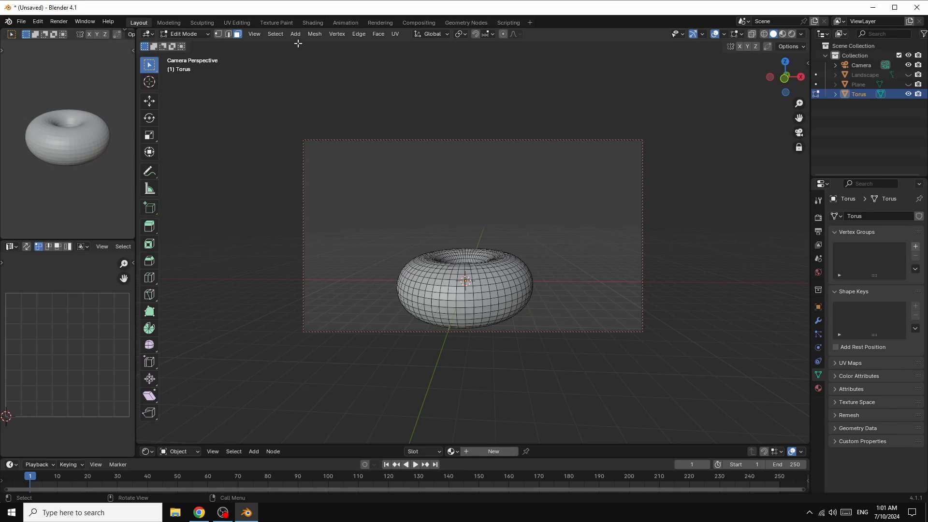
left_click(273, 34)
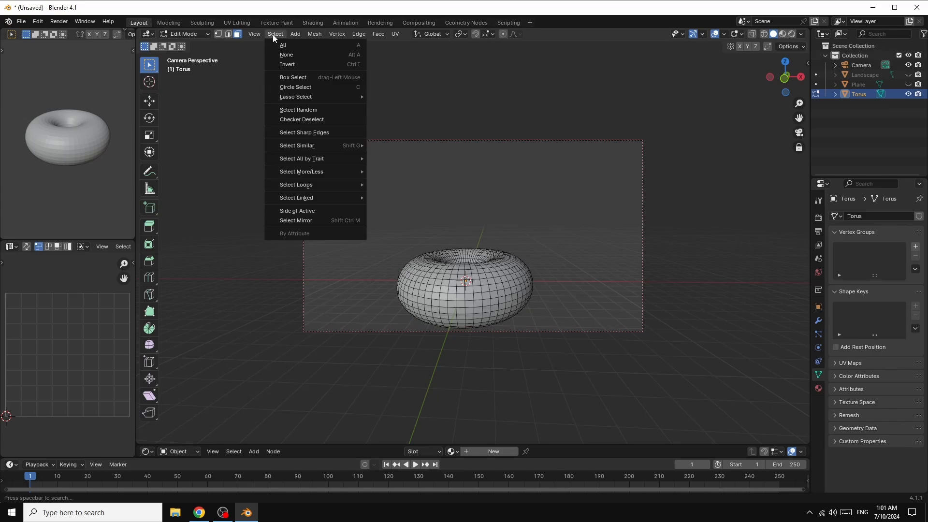
left_click(297, 110)
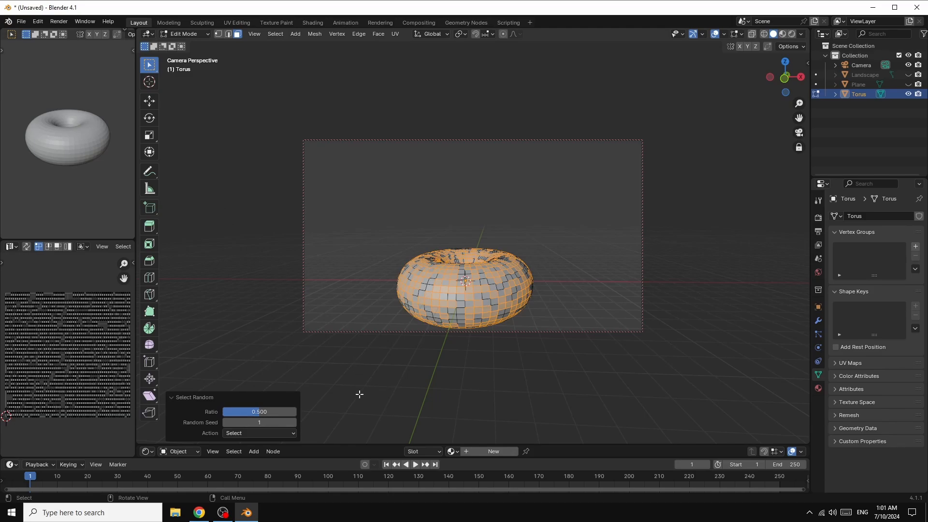
left_click_drag(259, 413, 250, 413)
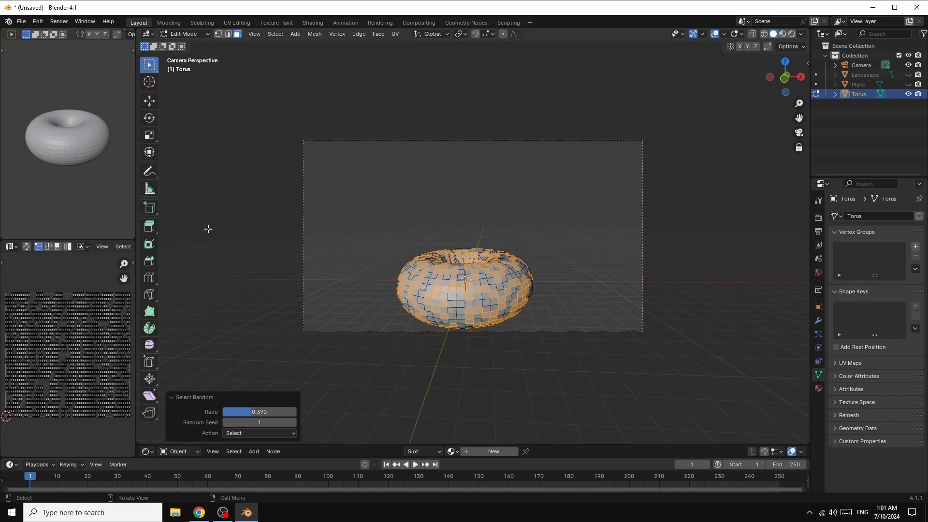
key("alt+a")
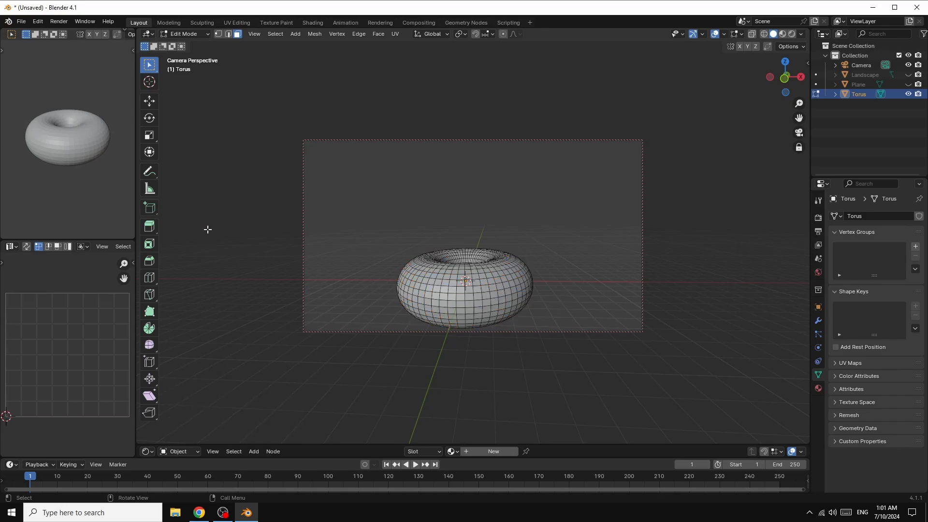
left_click(196, 32)
left_click(195, 45)
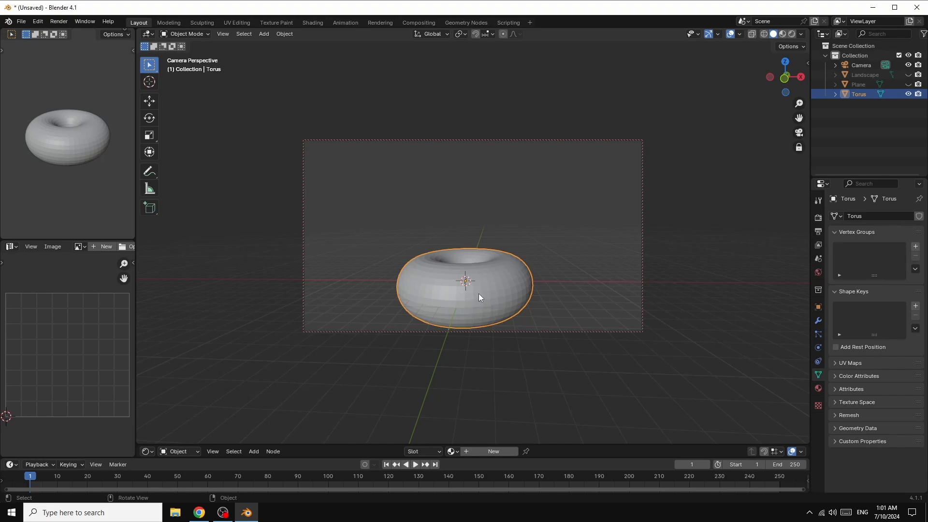
Step: Raise the torus about 7.13 m along the global Z axis
key("g")
key("z")
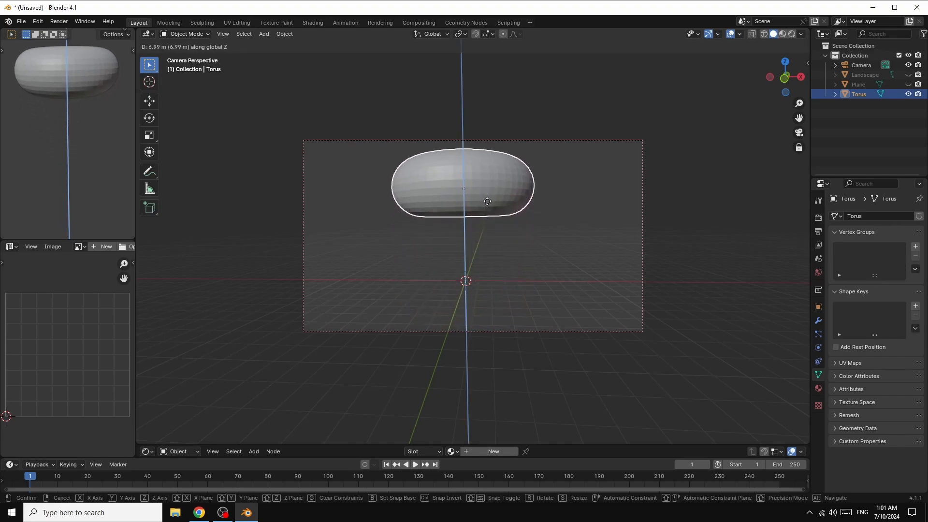
left_click(488, 203)
Step: Duplicate the torus in place and scale the copy down uniformly to about 0.97
right_click(488, 182)
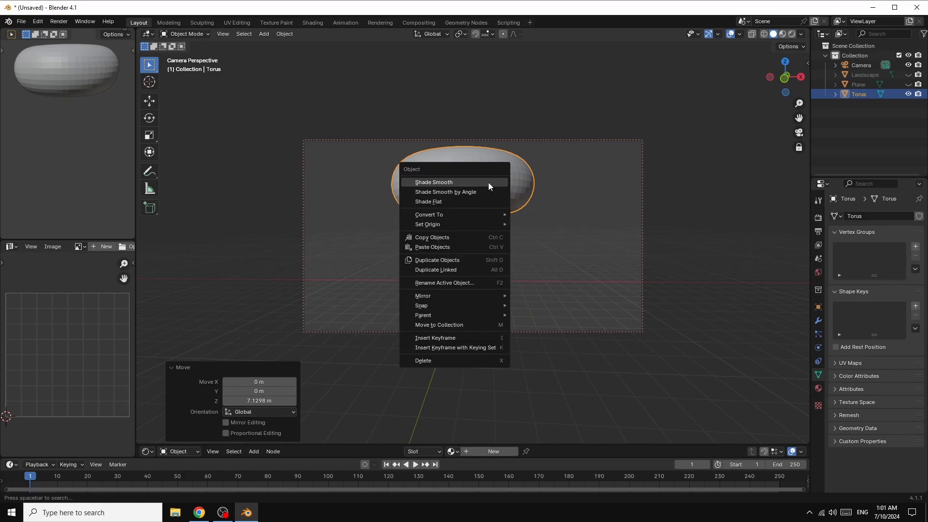
left_click(456, 261)
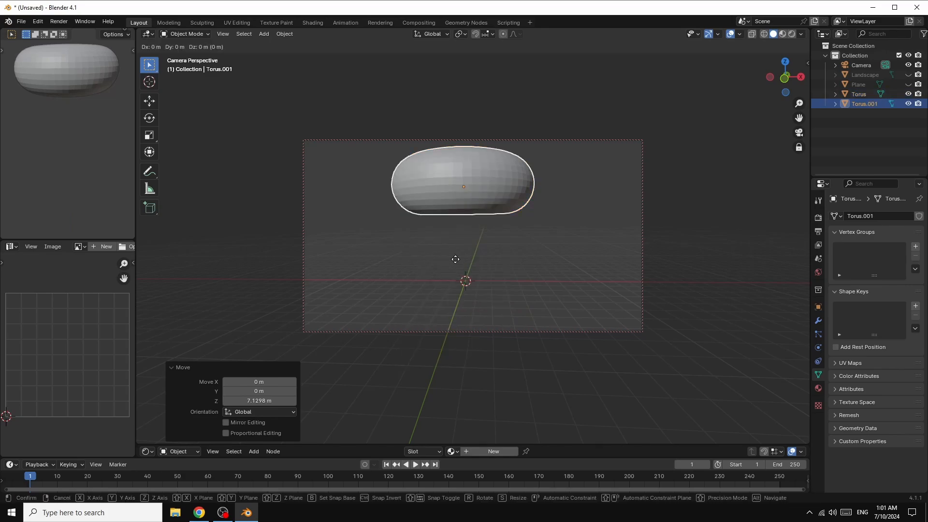
key("s")
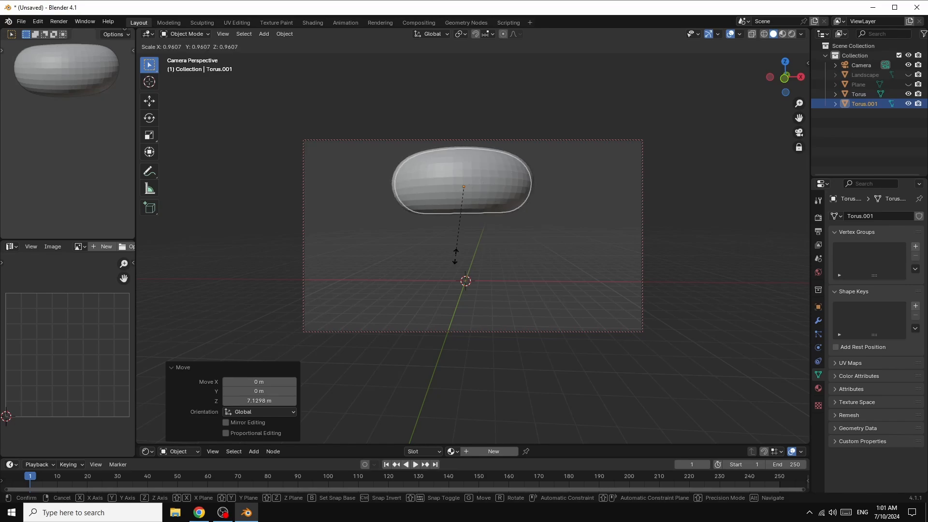
left_click(457, 256)
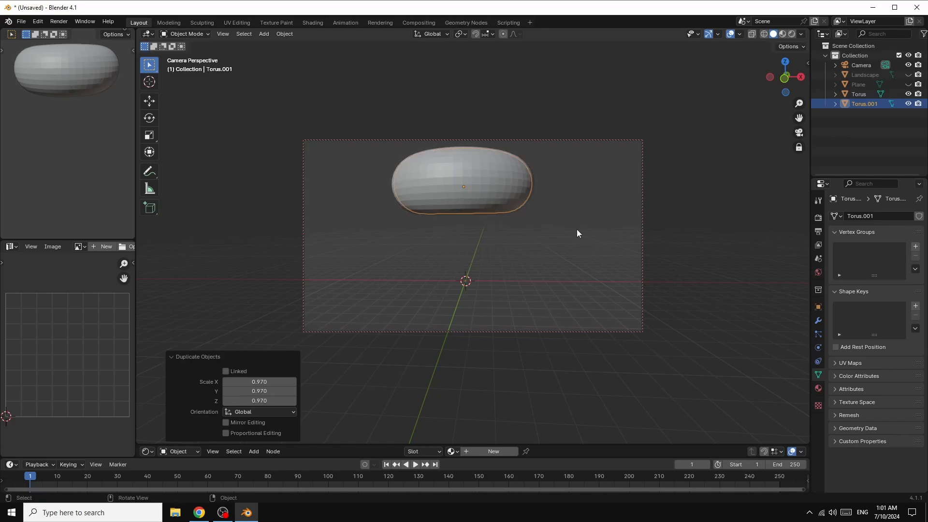
Step: Randomly select faces of the original torus with ratio 0.513 and seed 1, delete those faces and return to Object Mode
left_click(862, 94)
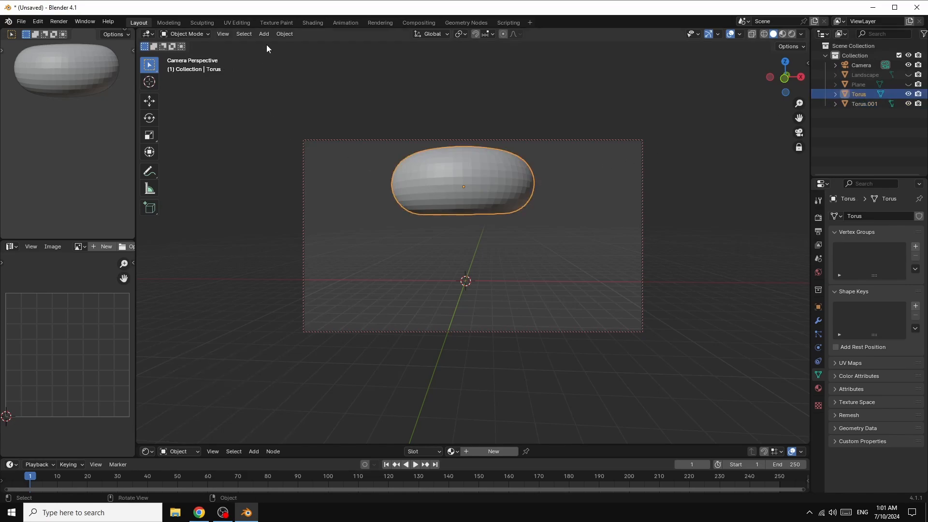
left_click(192, 34)
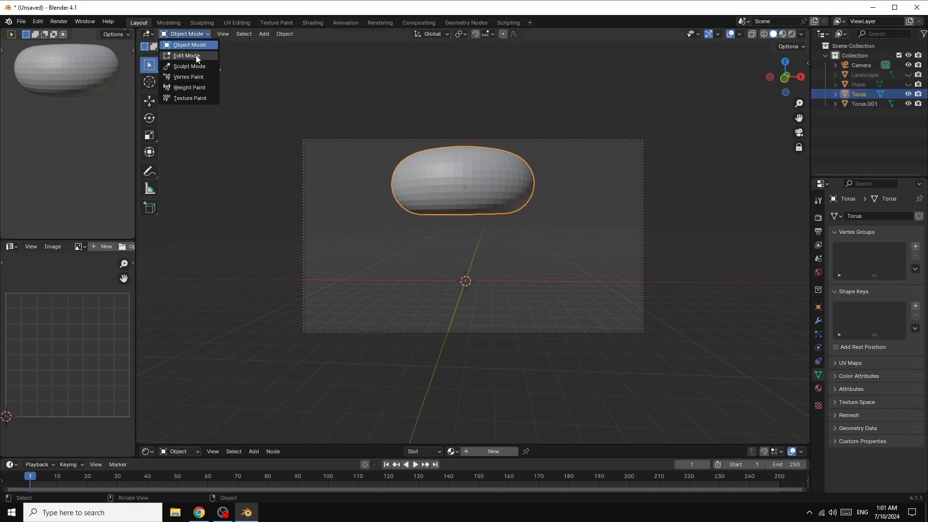
left_click(198, 55)
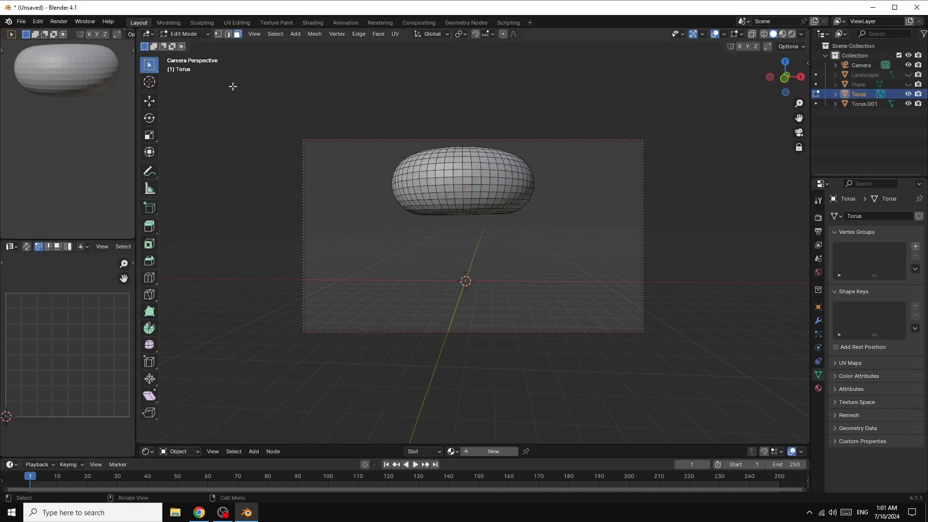
left_click(276, 34)
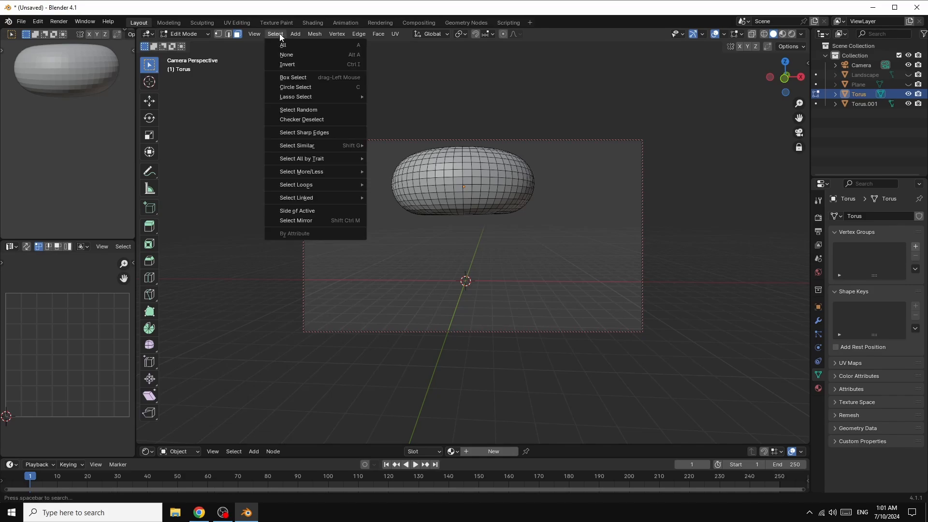
left_click(304, 110)
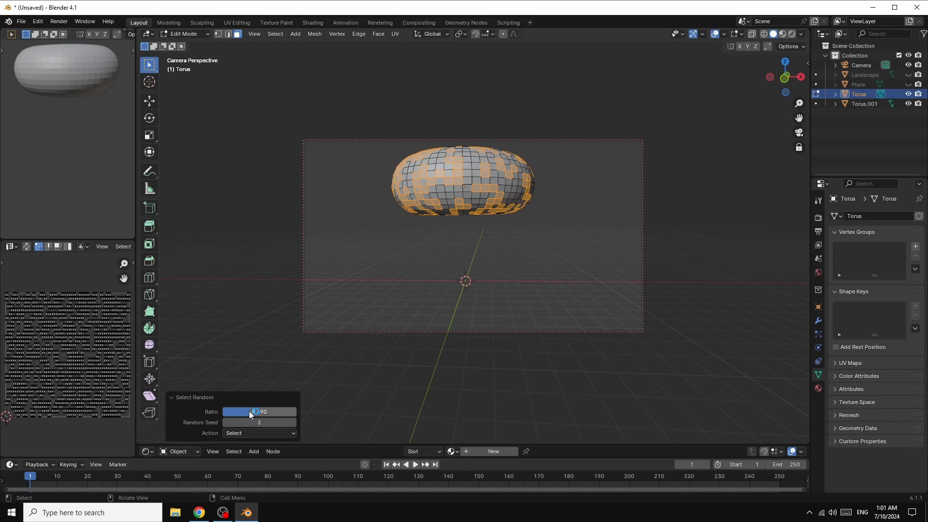
left_click_drag(249, 411, 264, 422)
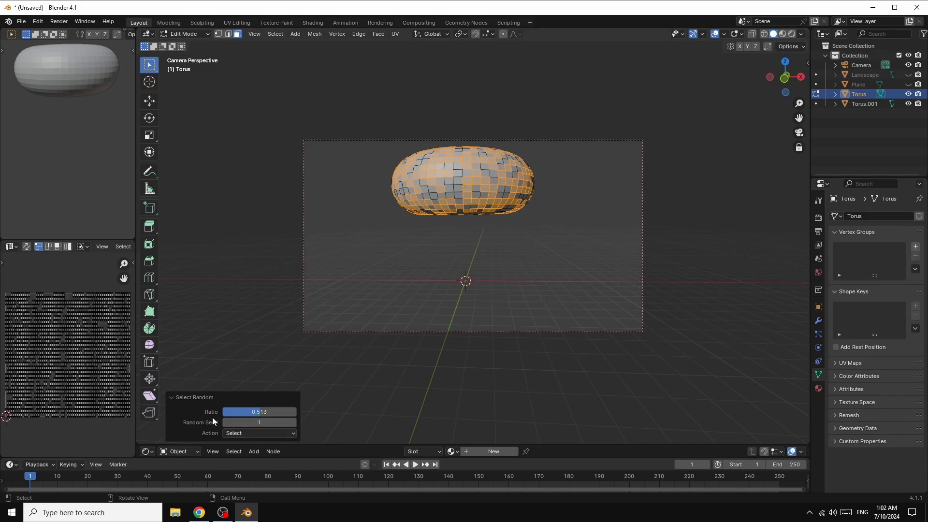
left_click(250, 434)
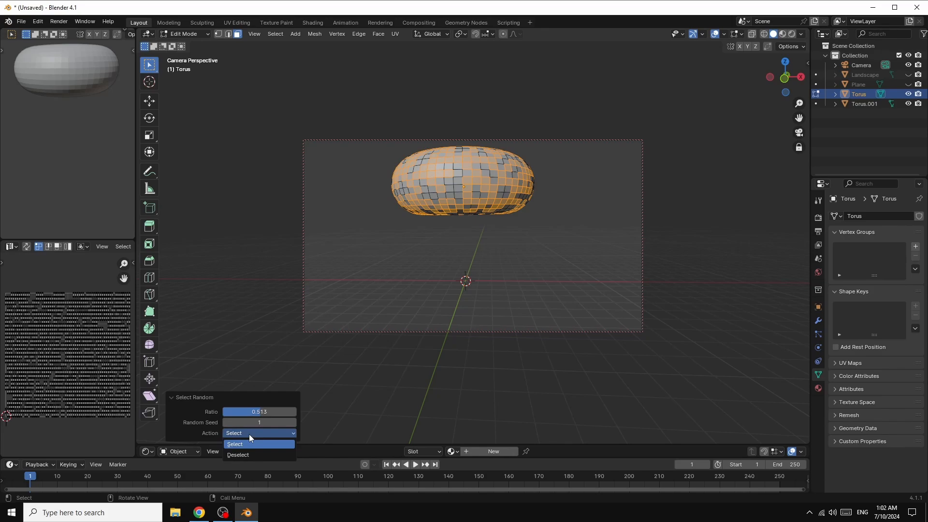
left_click(248, 434)
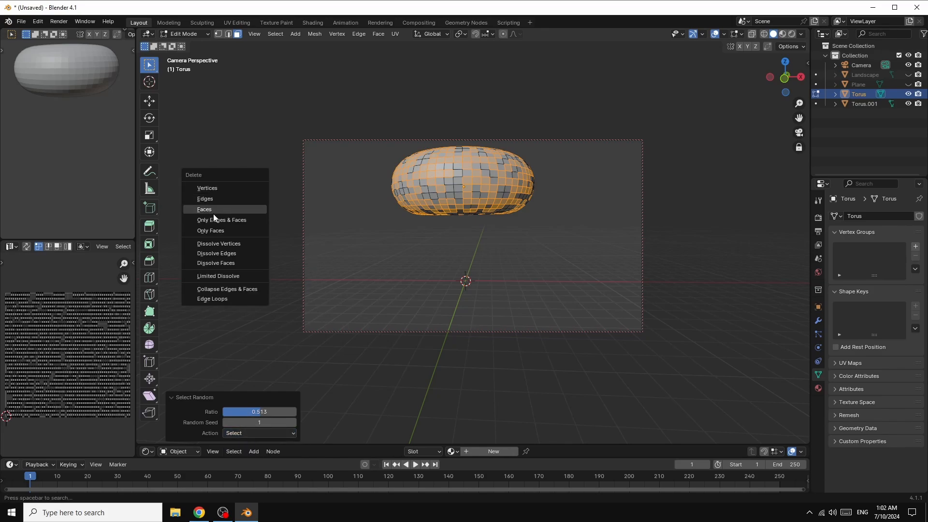
left_click(212, 209)
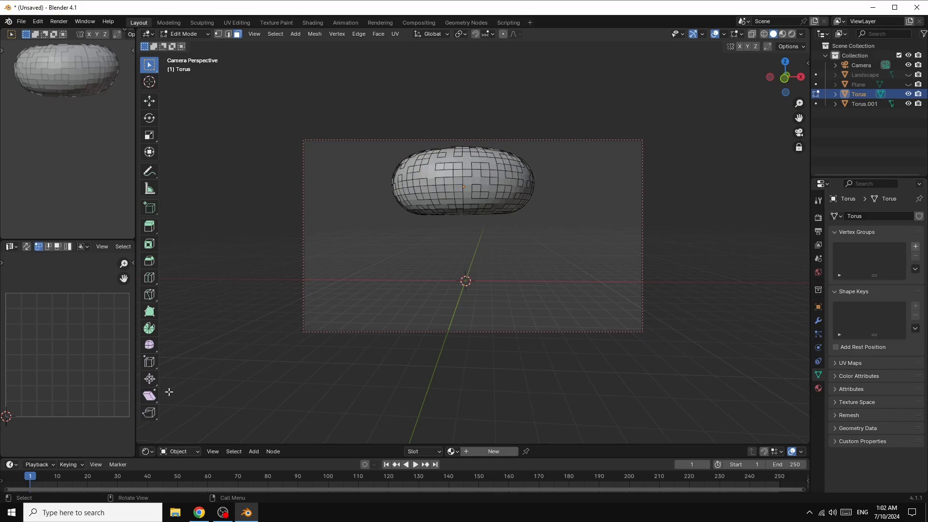
left_click(190, 33)
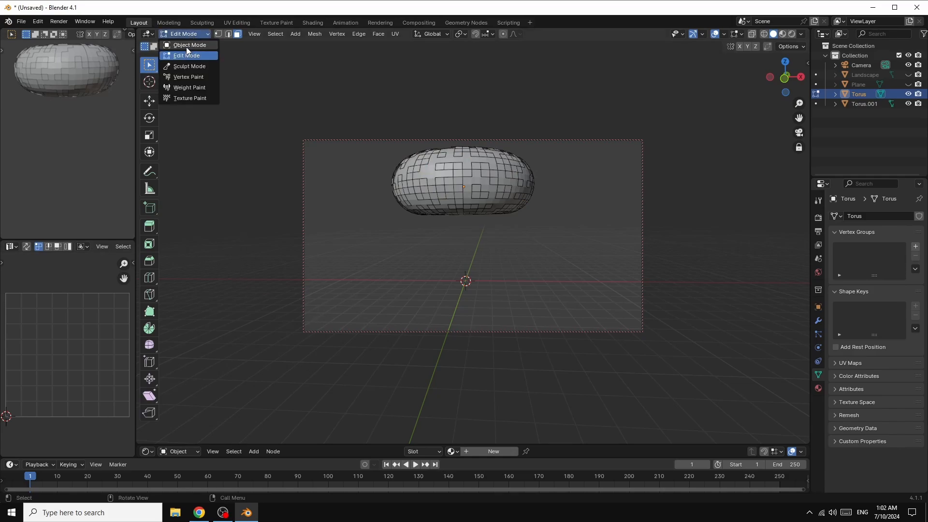
left_click(186, 44)
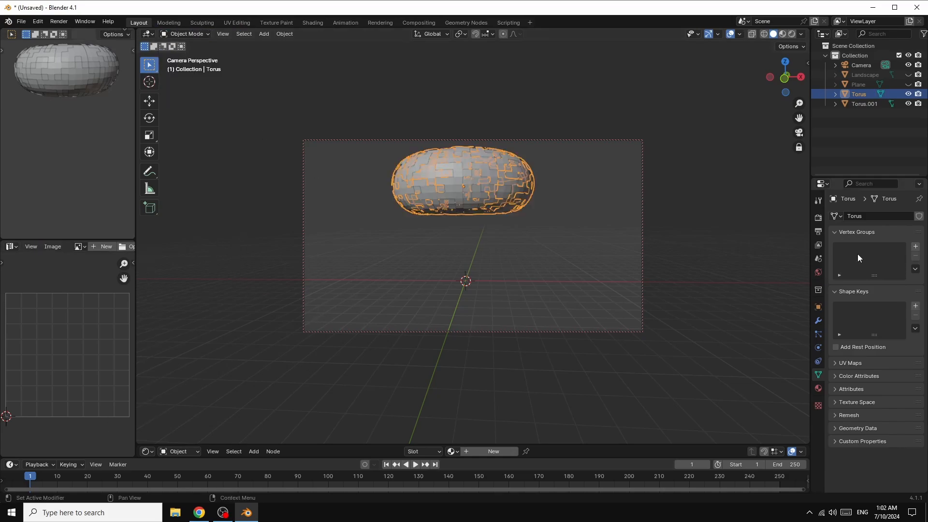
Step: Unhide the landscape and the plane in the viewport, and add a spot light at the origin
left_click(908, 75)
left_click(908, 85)
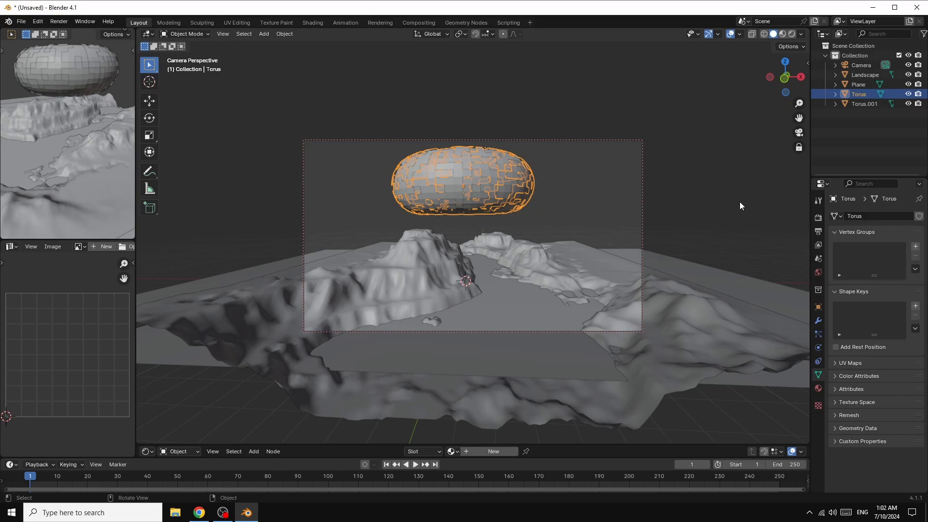
left_click(266, 35)
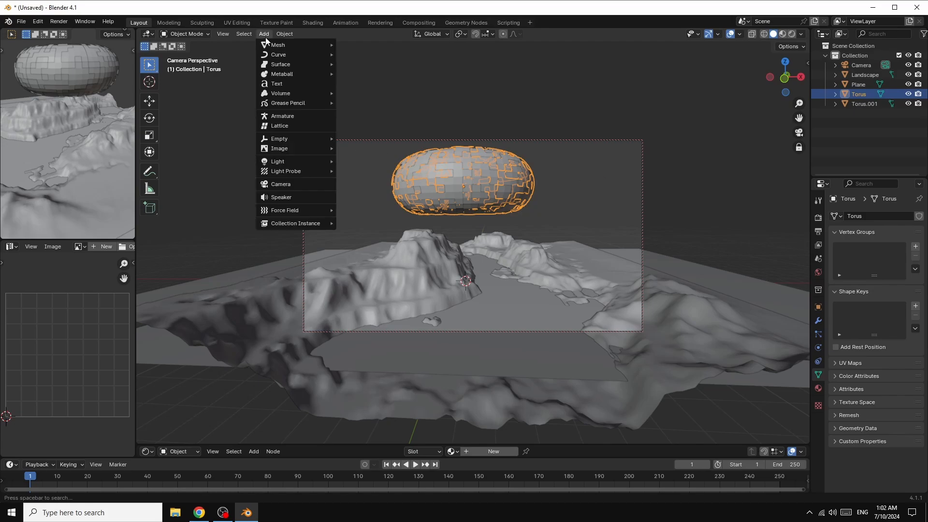
mouse_move(289, 161)
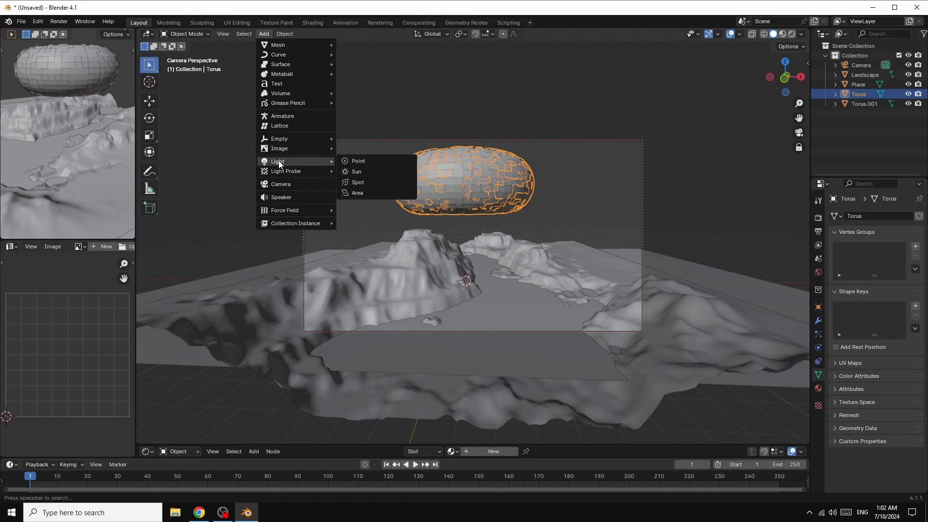
left_click(362, 184)
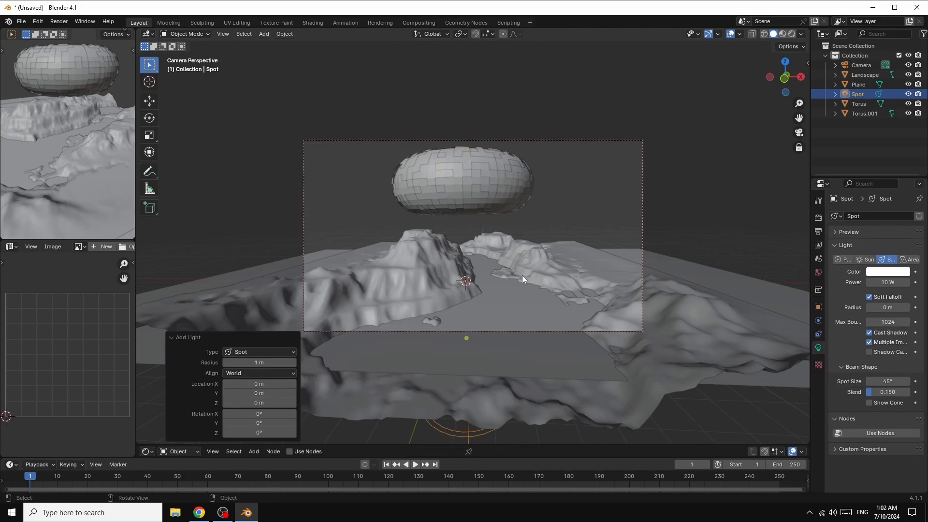
Step: Raise the spot light about 8.74 m along global Z into the saucer and scale it uniformly to about 0.73
key("g")
key("z")
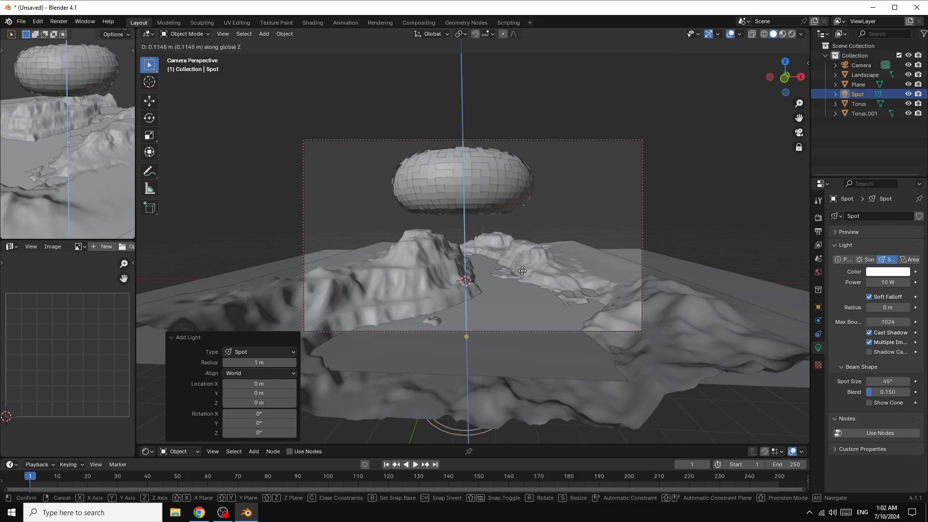
left_click(516, 162)
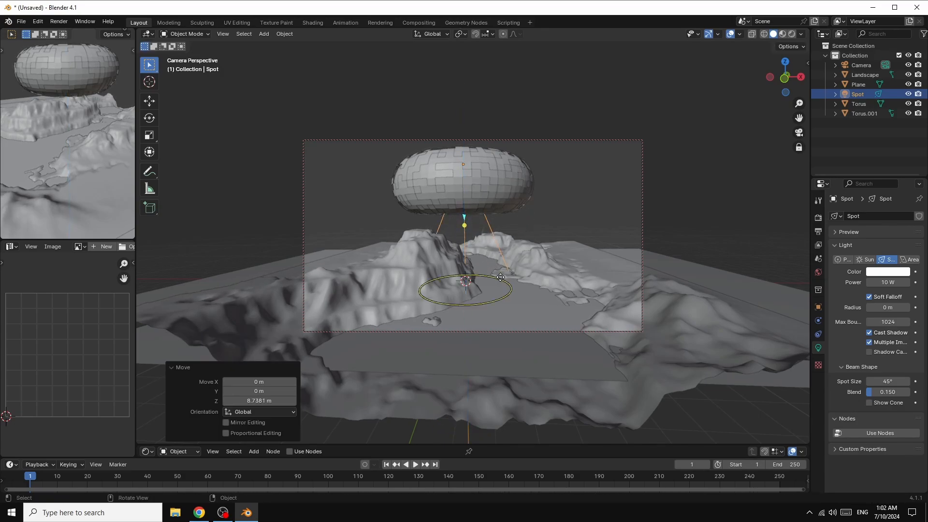
key("s")
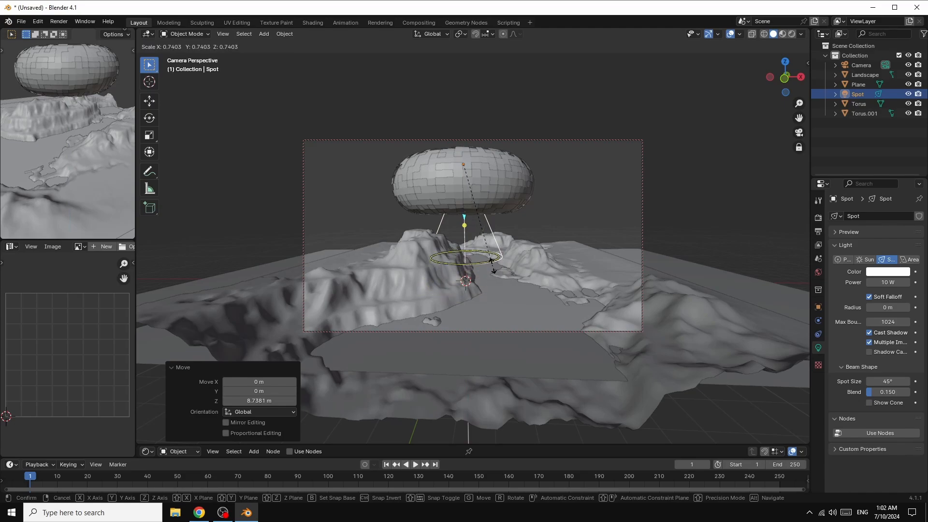
left_click(501, 267)
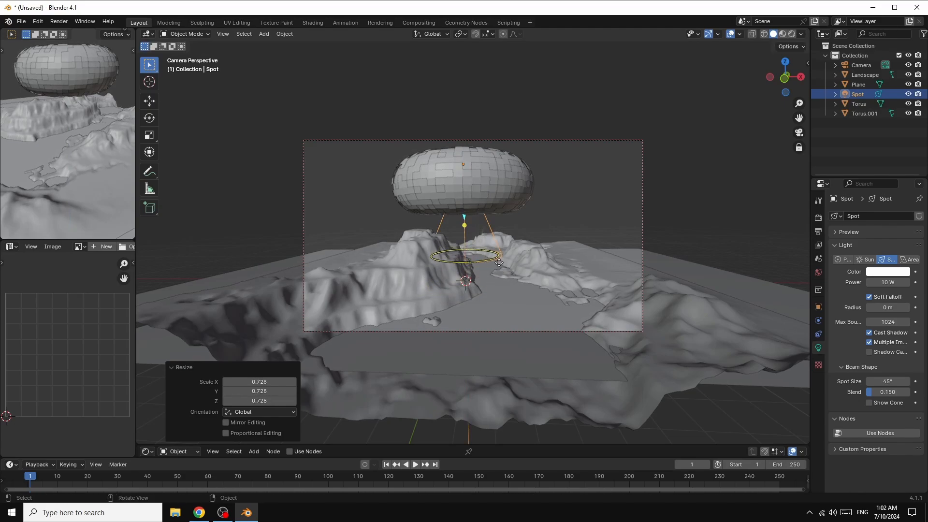
Step: Rotate the landscape 17° about its Z axis
left_click(656, 310)
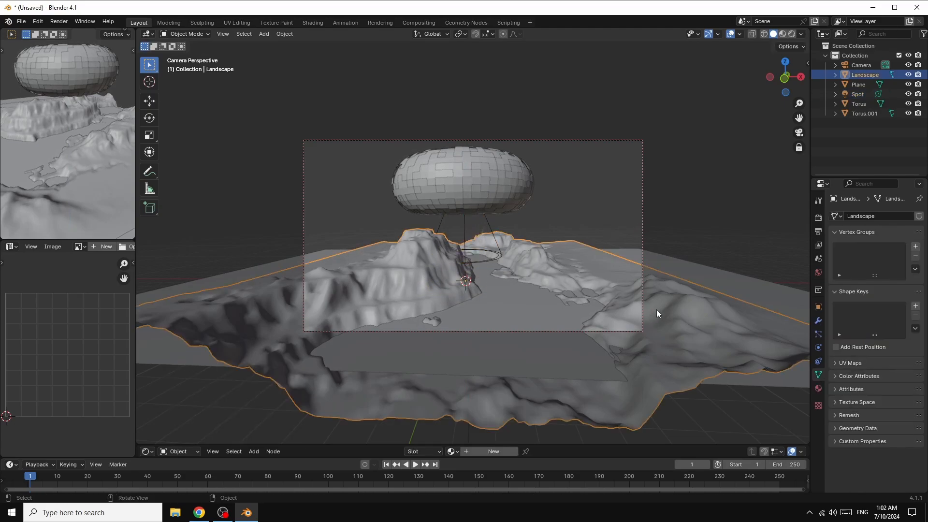
left_click(818, 306)
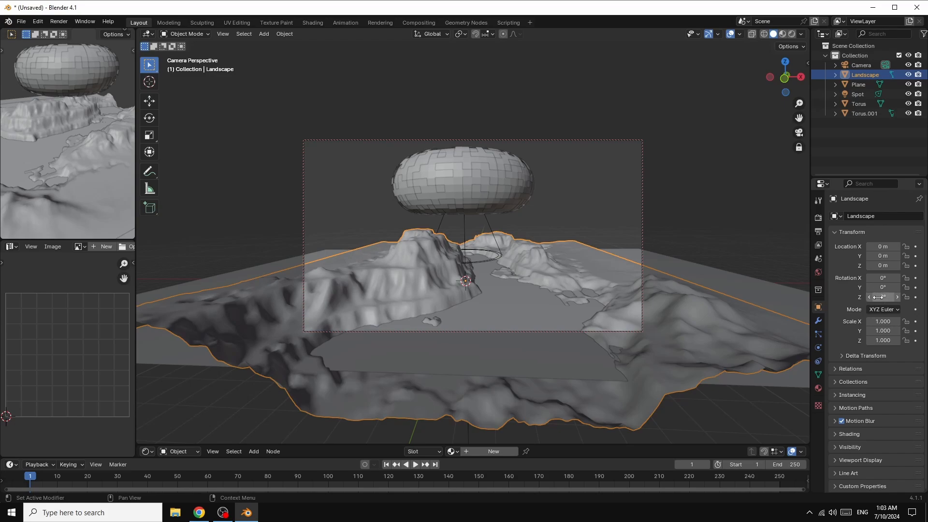
left_click_drag(882, 296, 899, 297)
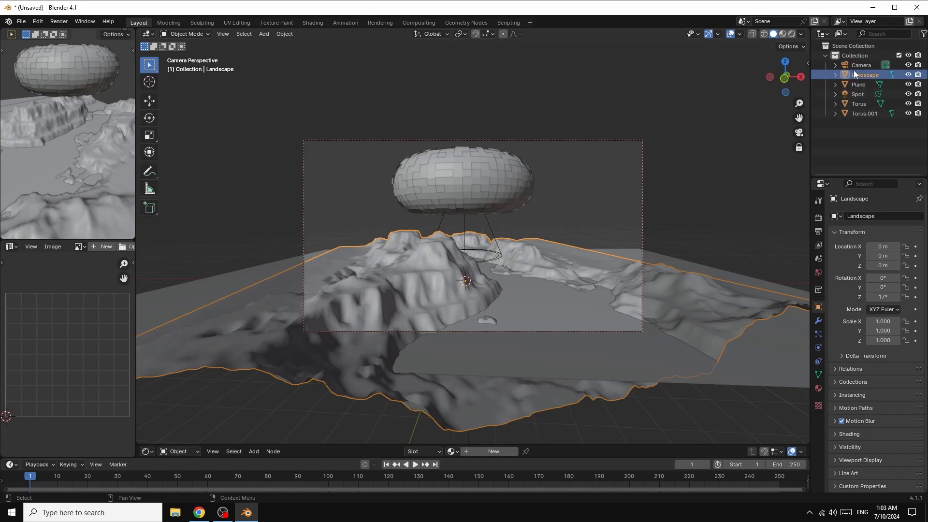
left_click(726, 127)
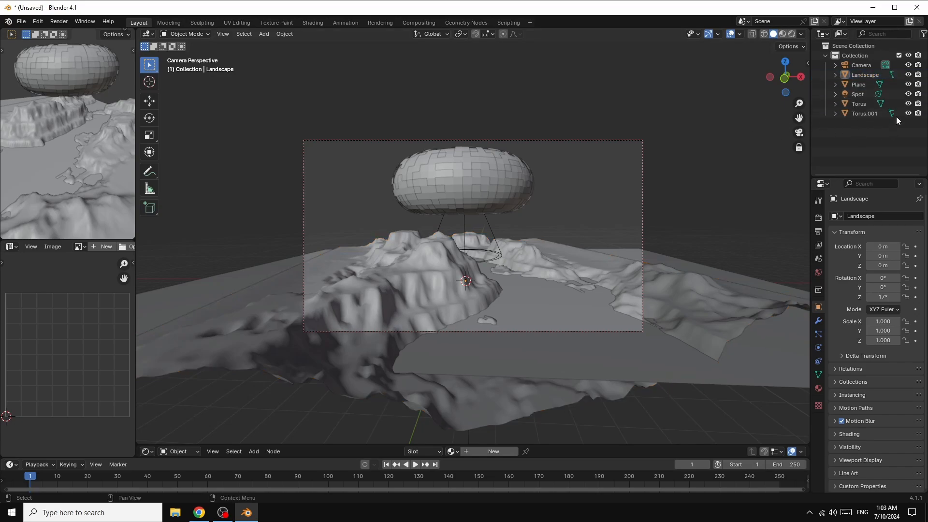
Step: Scale both torus objects together uniformly to about 0.609
left_click(863, 103)
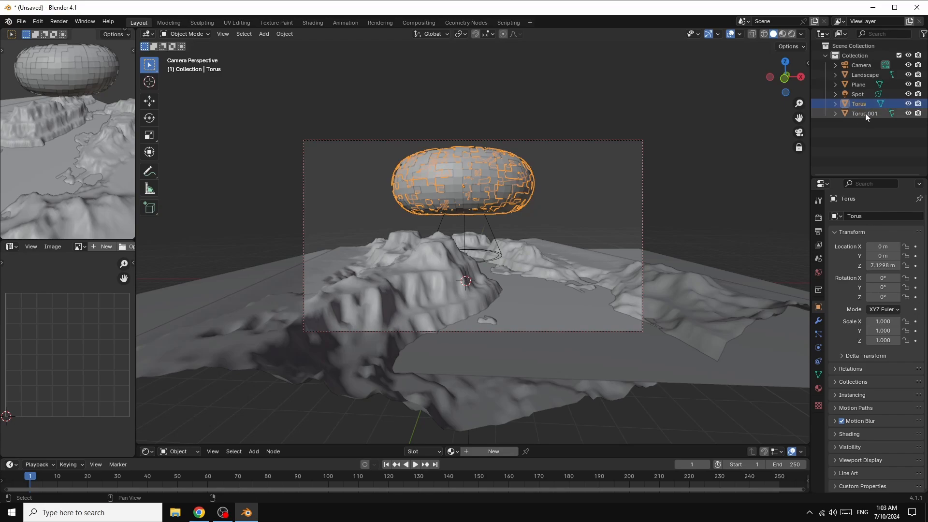
left_click(865, 113, "shift")
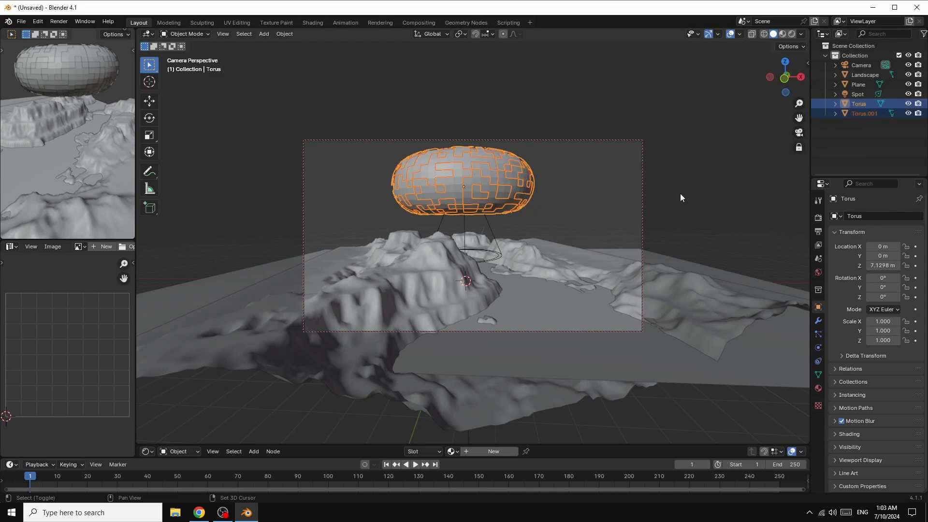
key("s")
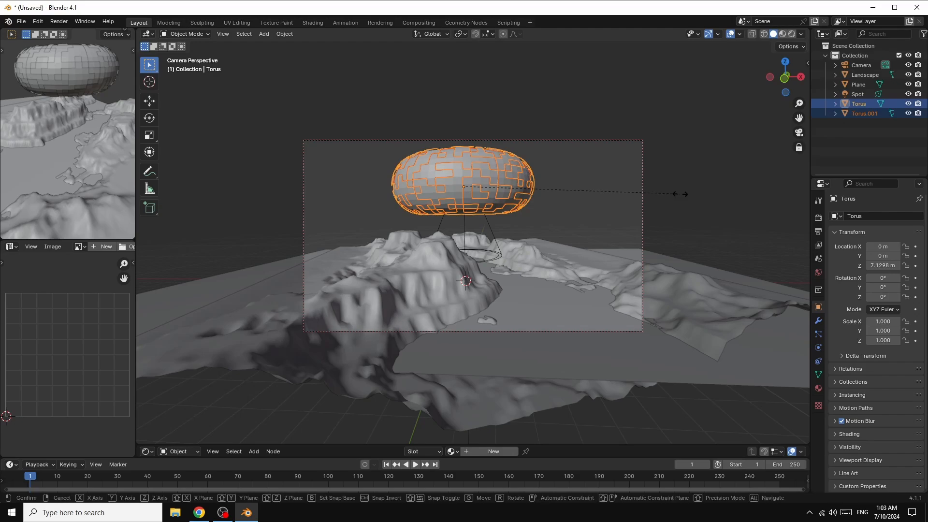
left_click(596, 183)
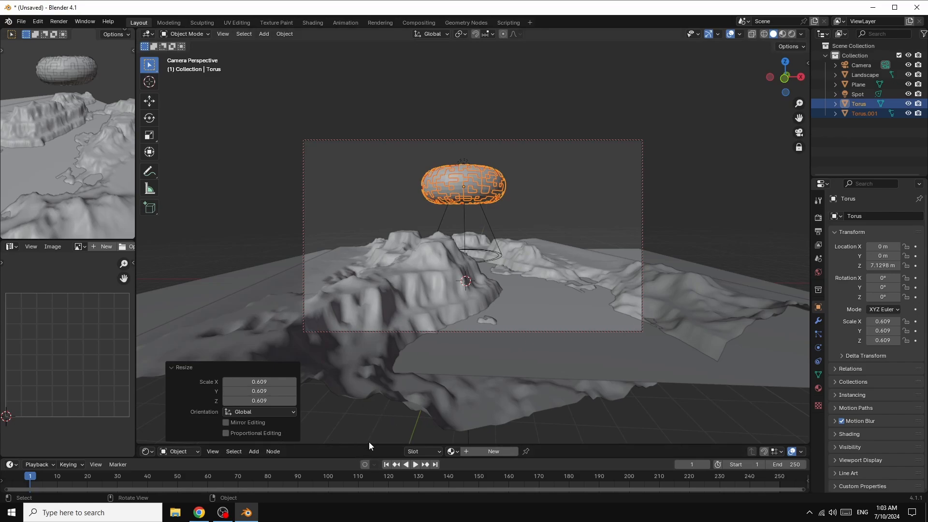
Step: Enlarge the shader editor, create a new material on the plane and move its nodes aside to make room
left_click(372, 388)
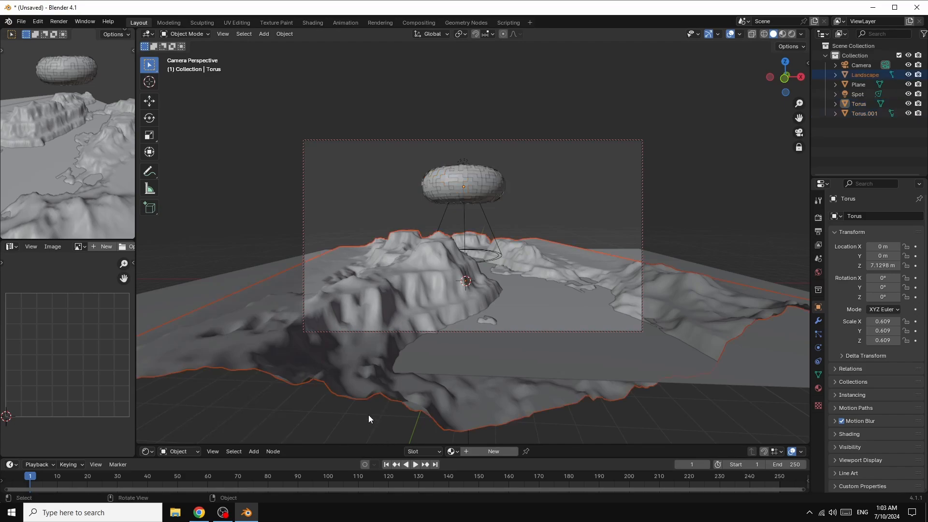
left_click_drag(368, 446, 382, 253)
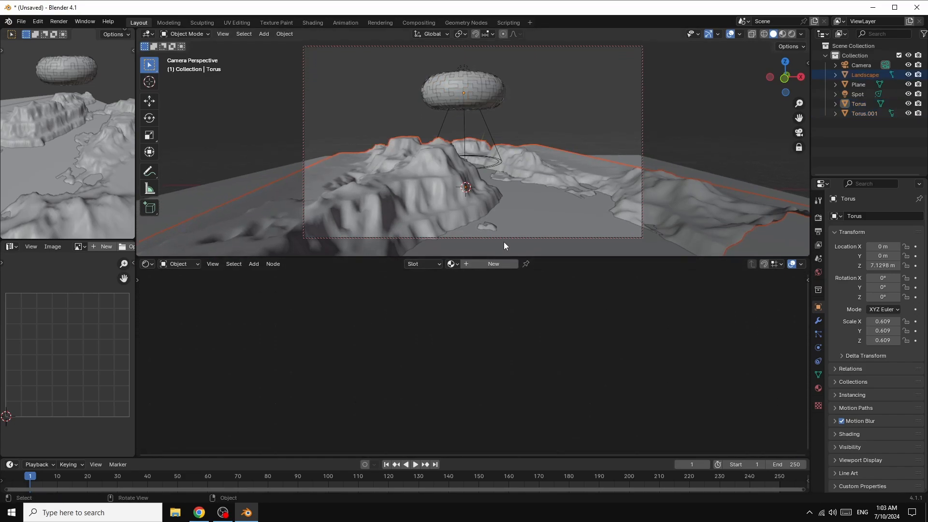
left_click(533, 213)
left_click(493, 264)
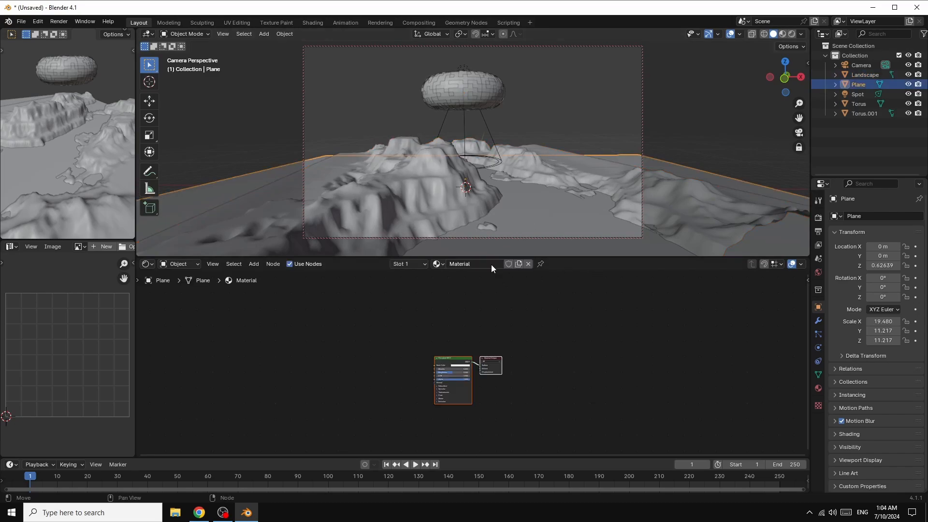
scroll(473, 367, "up", 4)
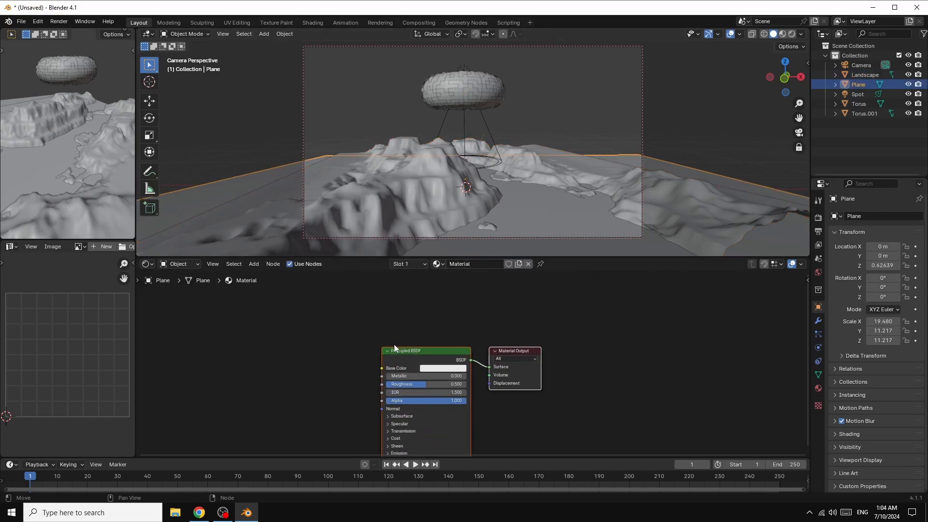
left_click_drag(420, 348, 590, 307)
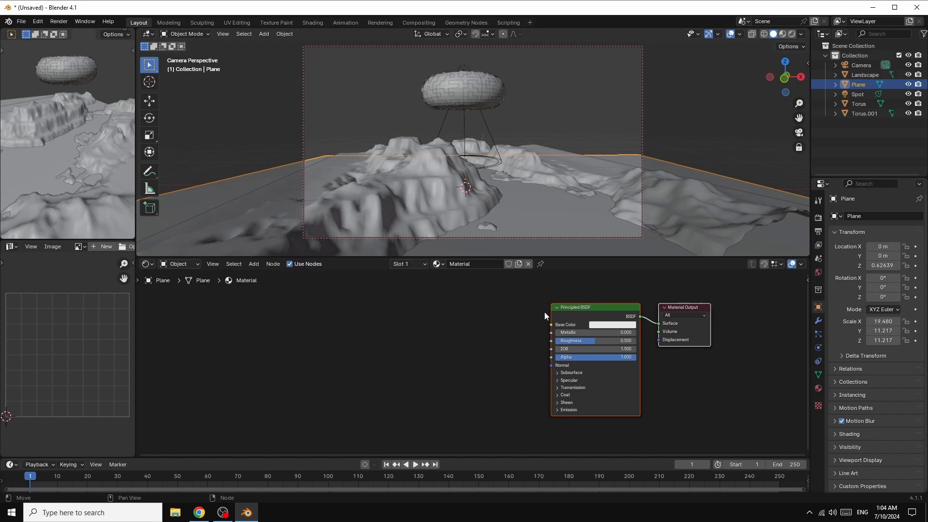
Step: Add a Color Ramp node to the plane's material and connect its Color output to the Principled BSDF Roughness
left_click(254, 264)
mouse_move(270, 308)
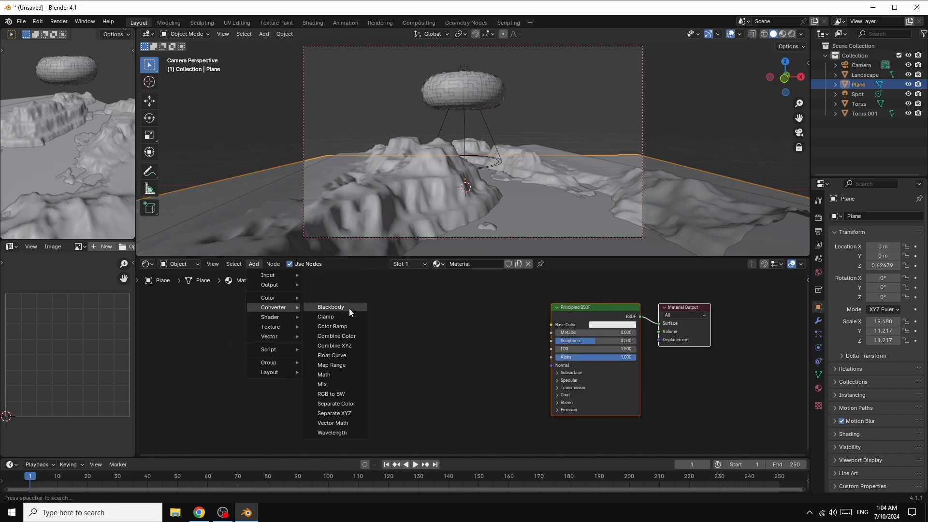
left_click(328, 326)
left_click(401, 318)
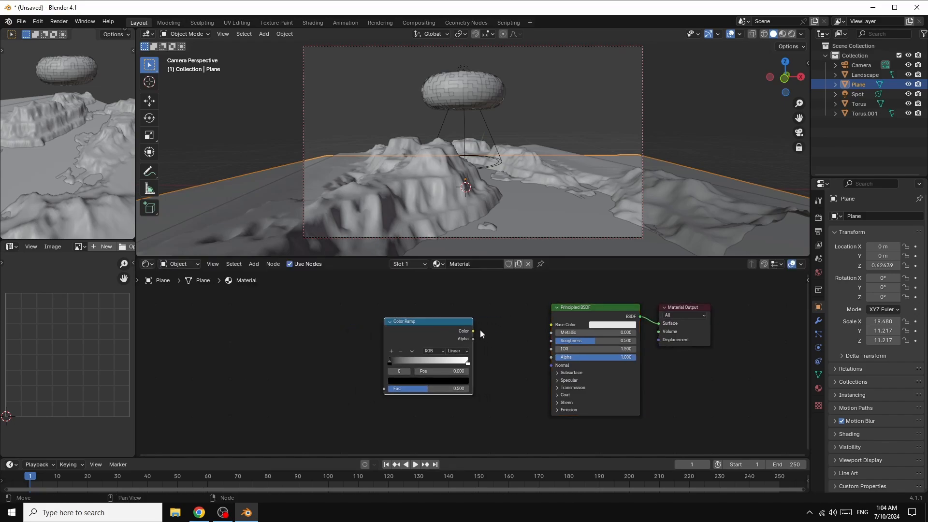
left_click_drag(473, 333, 551, 341)
Step: Add a Noise Texture node beside the Color Ramp and connect its Fac output to the ramp's Fac input
left_click(252, 264)
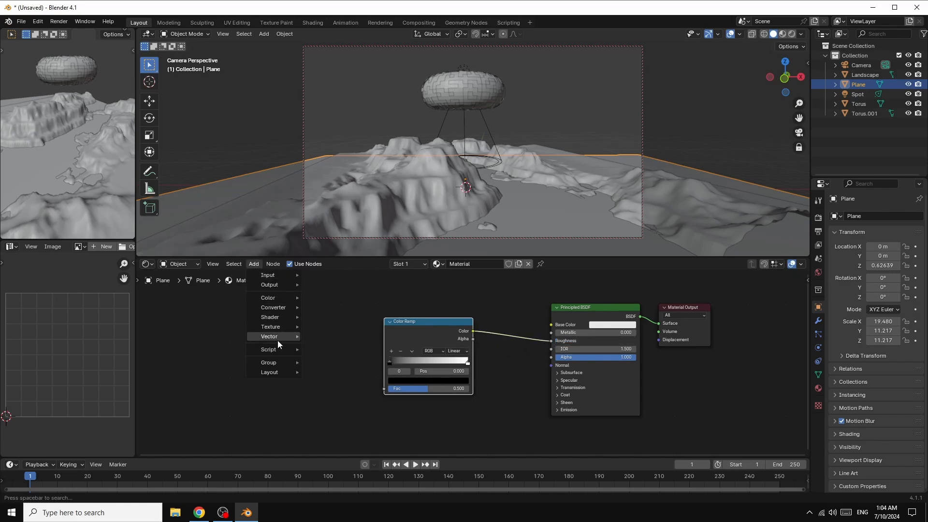
mouse_move(274, 327)
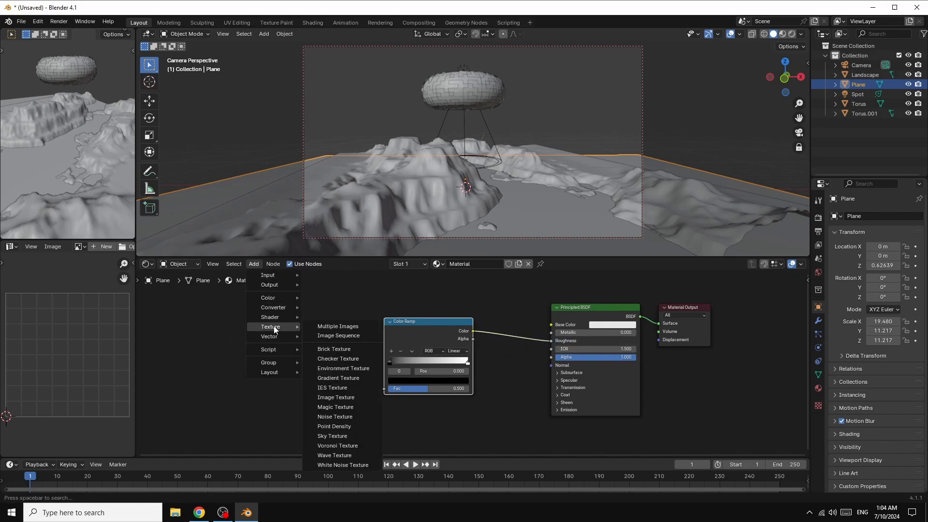
left_click(341, 416)
left_click(241, 323)
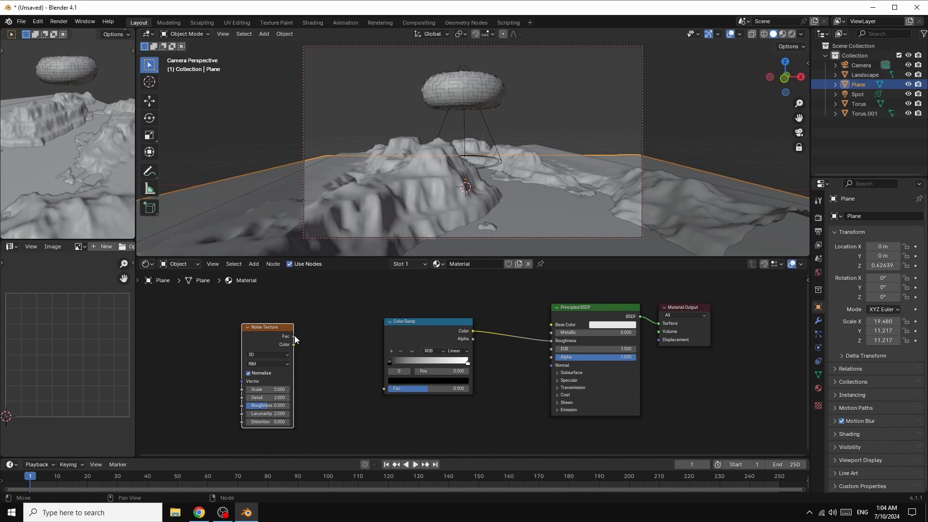
left_click_drag(294, 336, 383, 389)
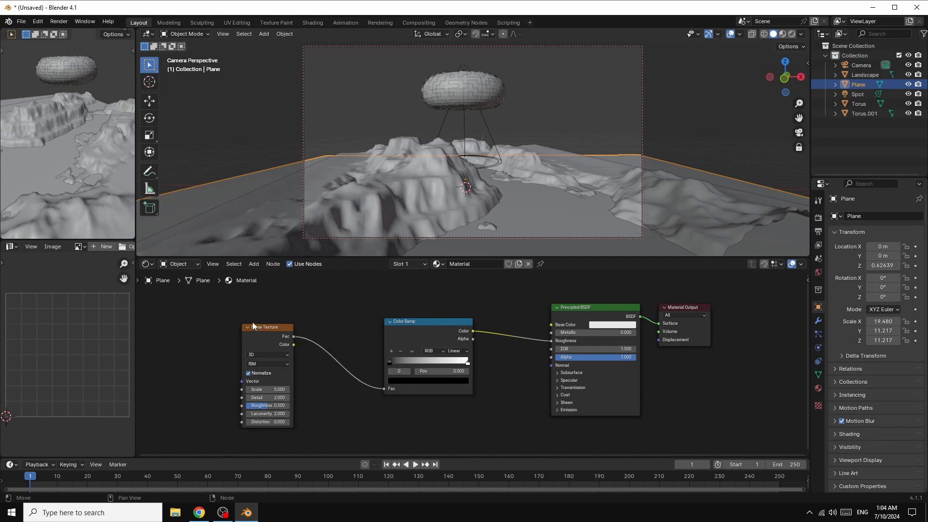
left_click_drag(254, 326, 296, 325)
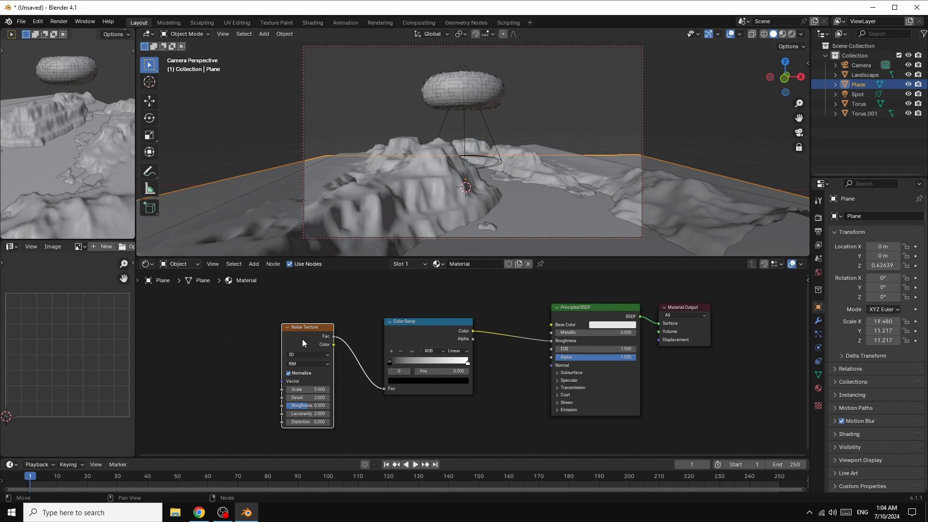
Step: Add Texture Coordinate and Mapping nodes to the Noise Texture, feeding the Mapping vector from the Object output
key("ctrl+t")
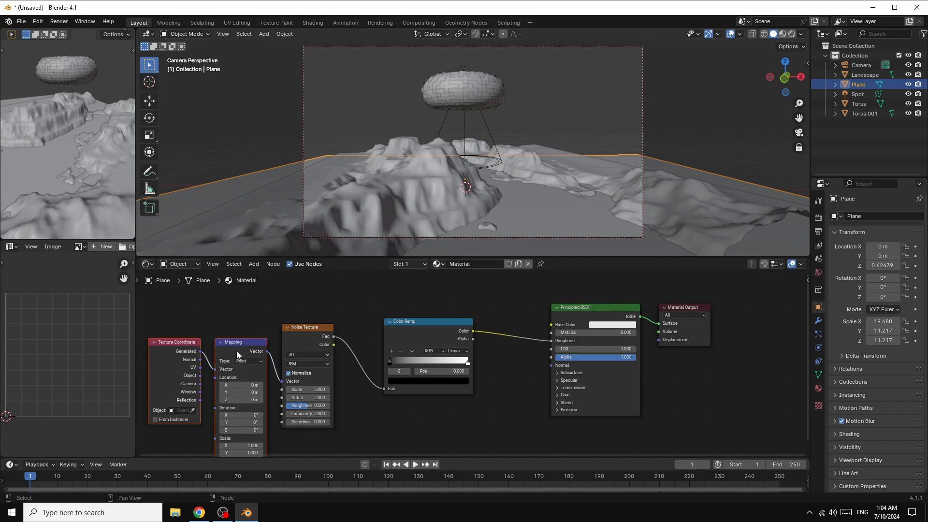
left_click(201, 375)
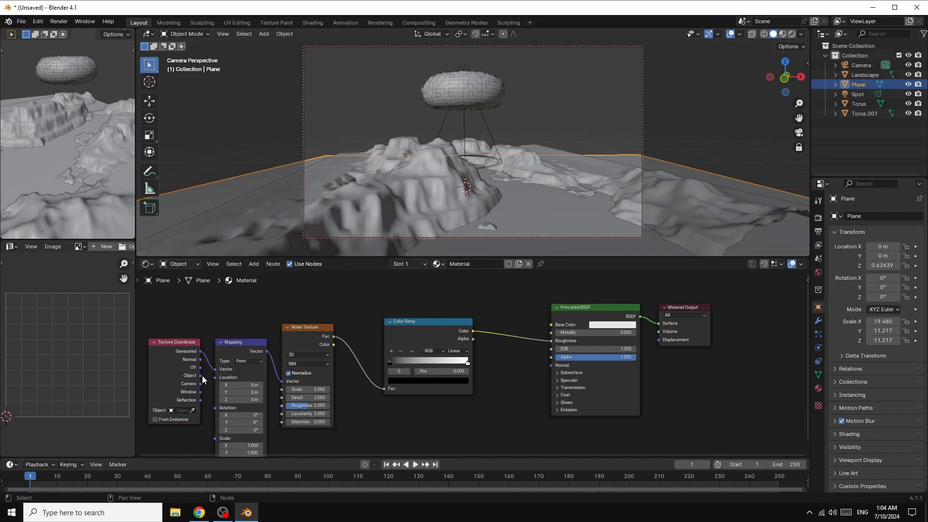
left_click_drag(202, 375, 214, 369)
Step: Set the Noise Texture's scale to 13.1, detail to 9.8 and roughness to 0.875
left_click_drag(309, 389, 367, 389)
left_click_drag(309, 397, 338, 397)
left_click_drag(309, 397, 331, 406)
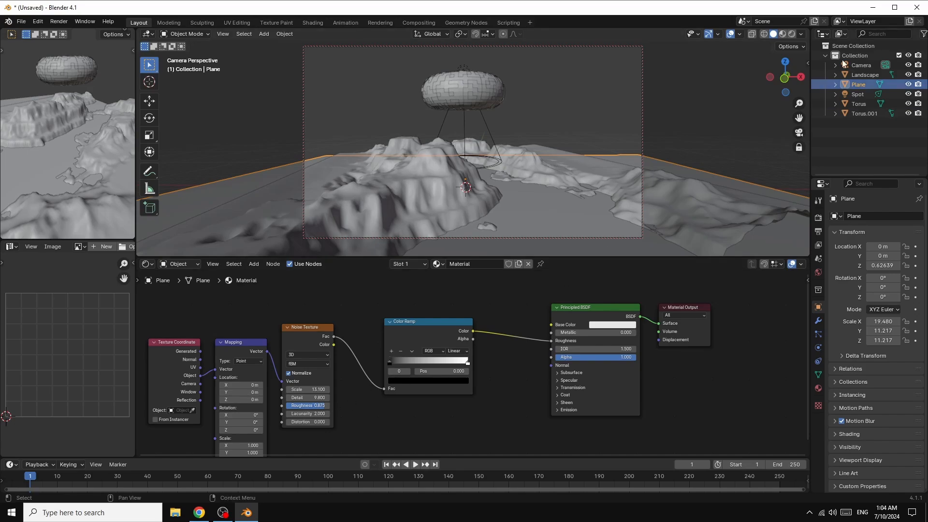
Step: Switch the viewport to material preview and set the plane material's base color to black
left_click(782, 34)
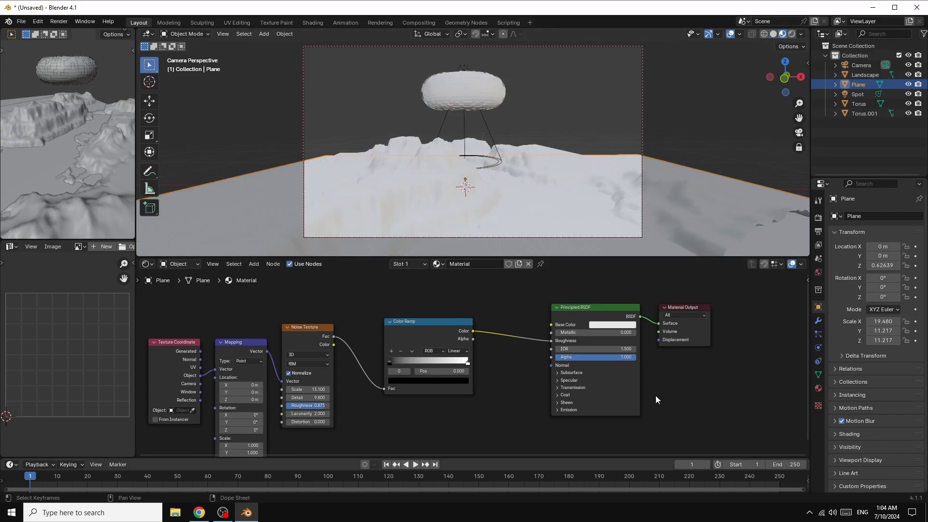
left_click(610, 323)
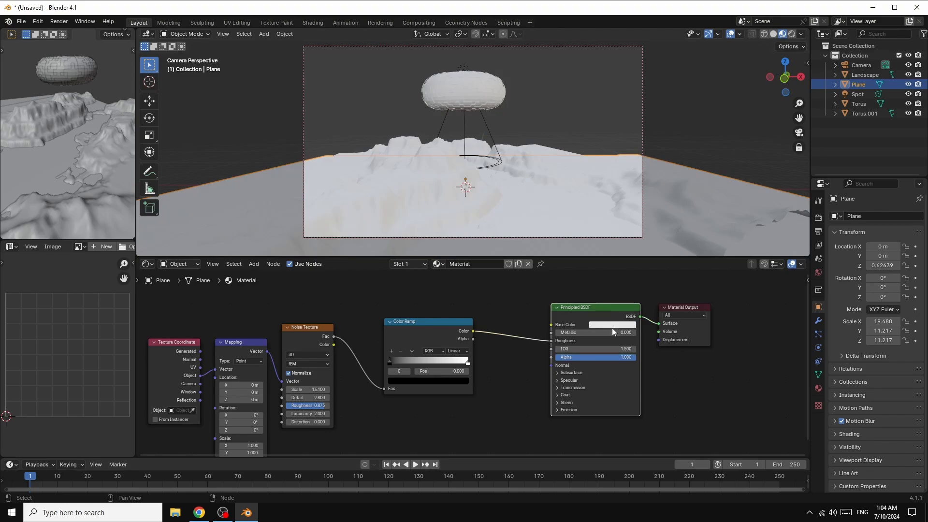
left_click(611, 326)
left_click_drag(667, 216, 664, 274)
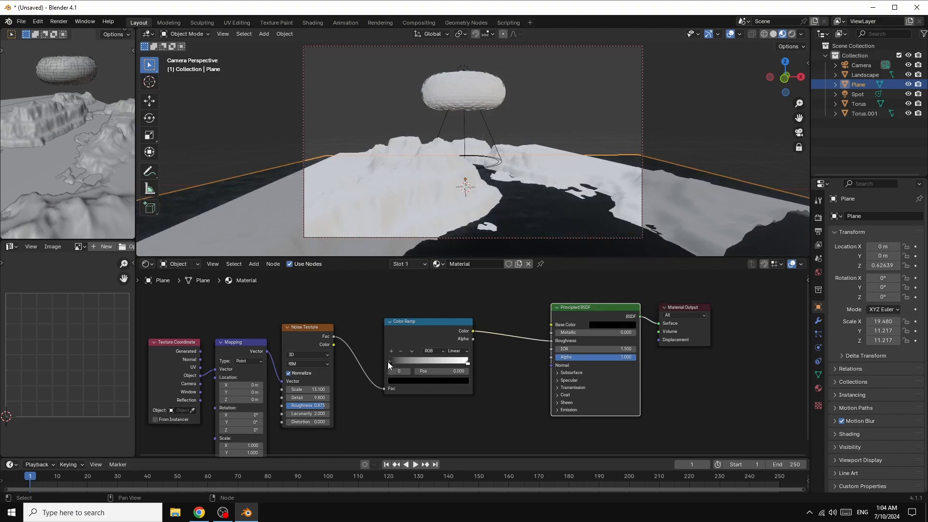
Step: Move the Color Ramp's black stop to about 0.473 and its white stop inward, and orbit the camera to a lower angle
left_click_drag(390, 361, 431, 362)
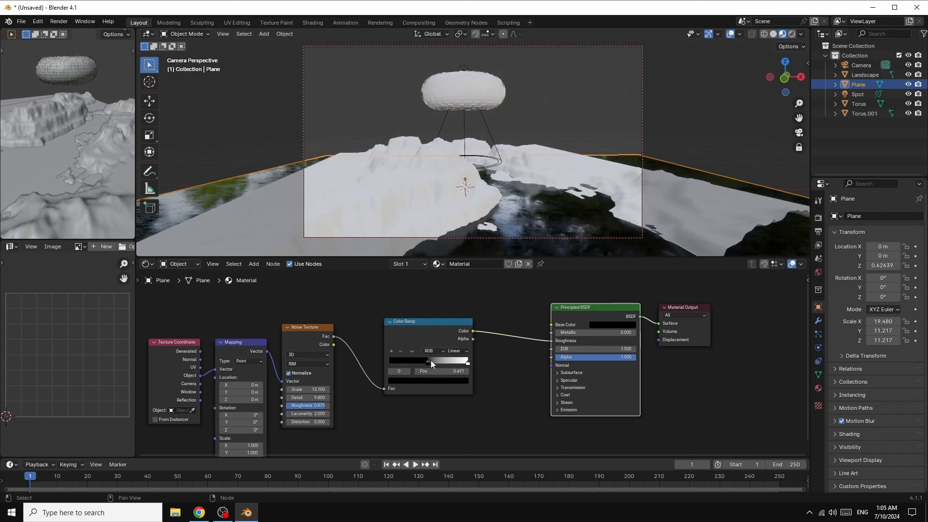
left_click(468, 363)
left_click_drag(468, 366, 427, 360)
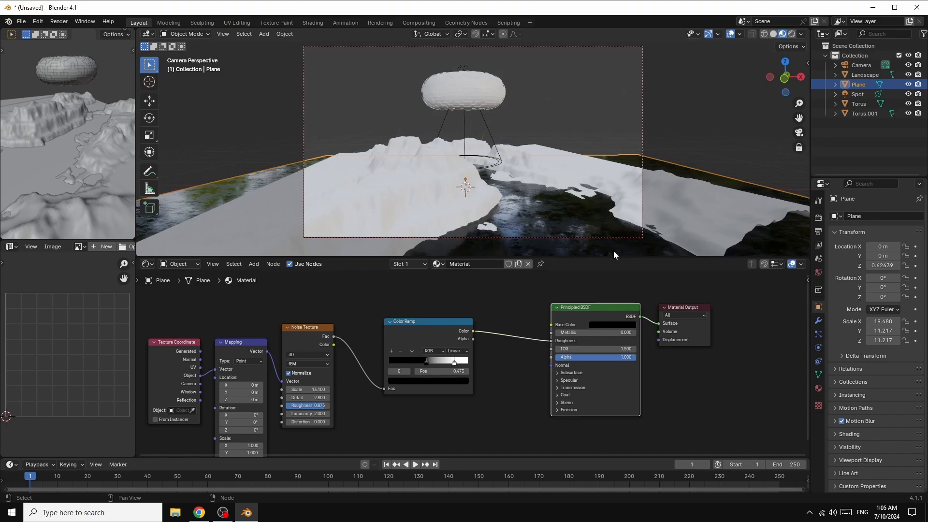
left_click_drag(775, 81, 784, 71)
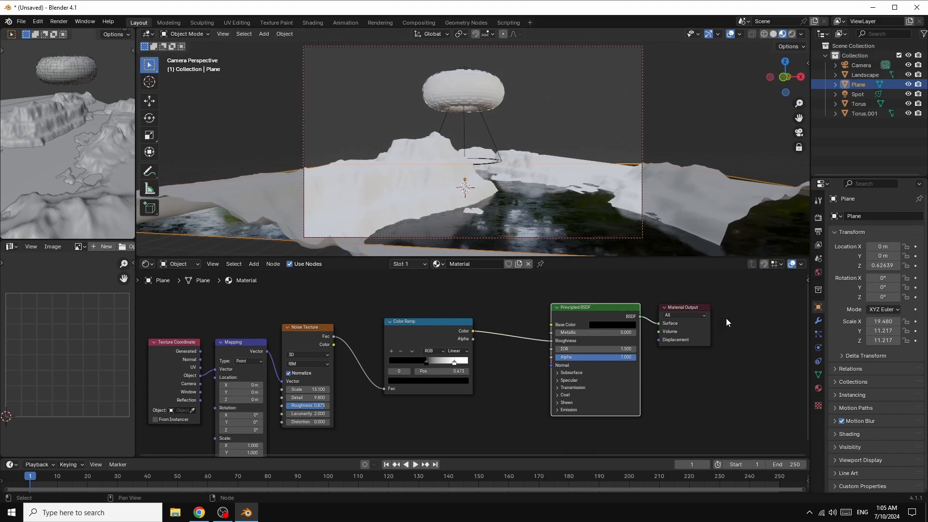
Step: Create a new material on the landscape and move its nodes aside to make room for texture nodes
left_click(376, 199)
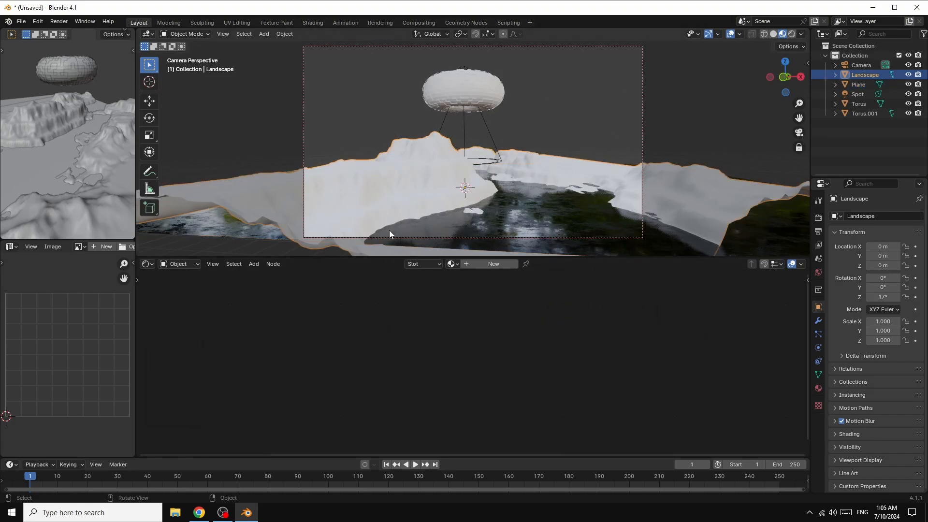
left_click(499, 263)
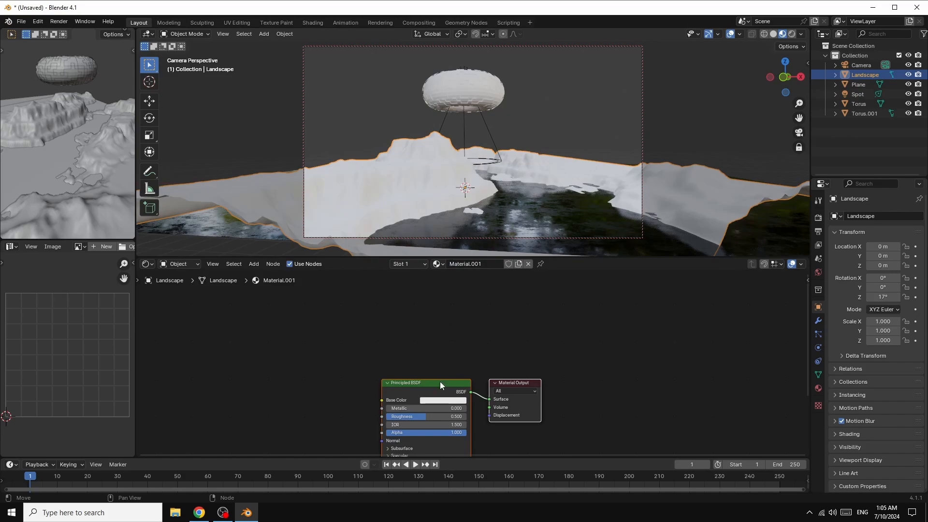
middle_click_drag(439, 382, 575, 299)
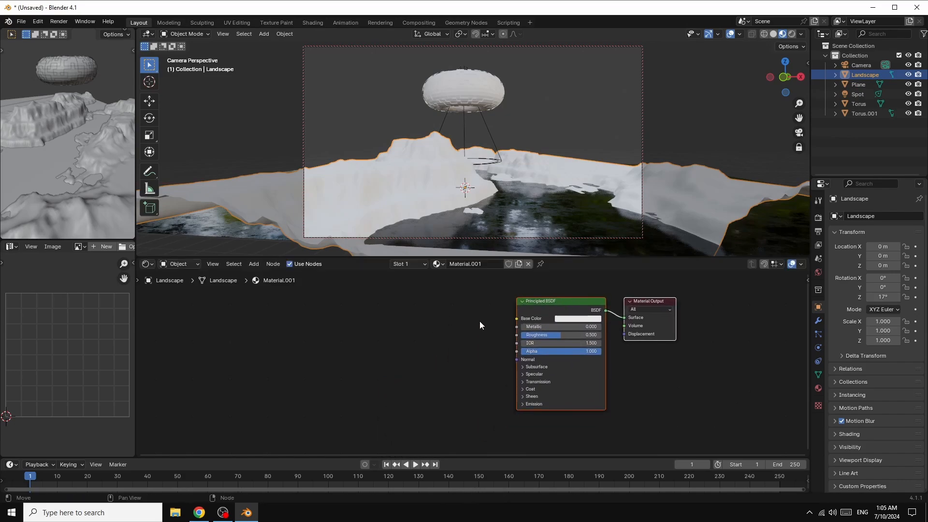
Step: Add an Image Texture node to the landscape material and connect its Color output to the Base Color
left_click(254, 265)
mouse_move(272, 308)
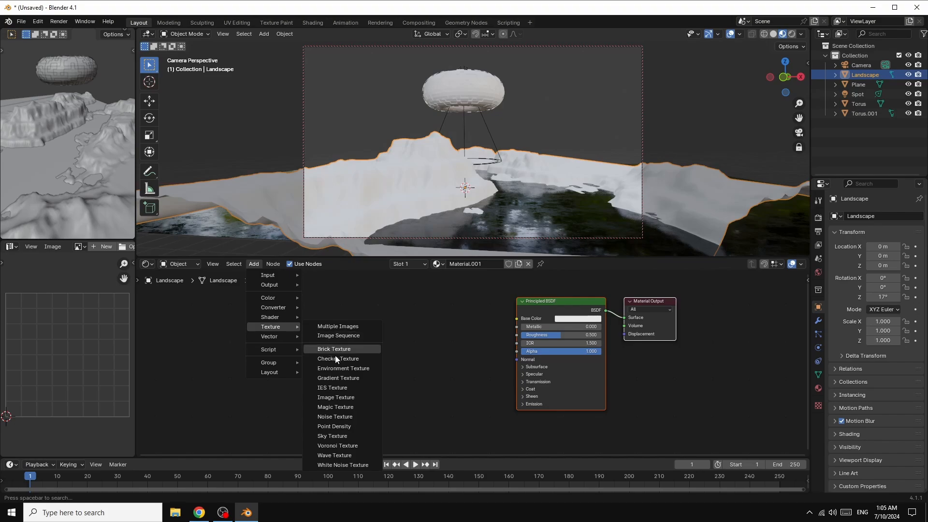
left_click(335, 398)
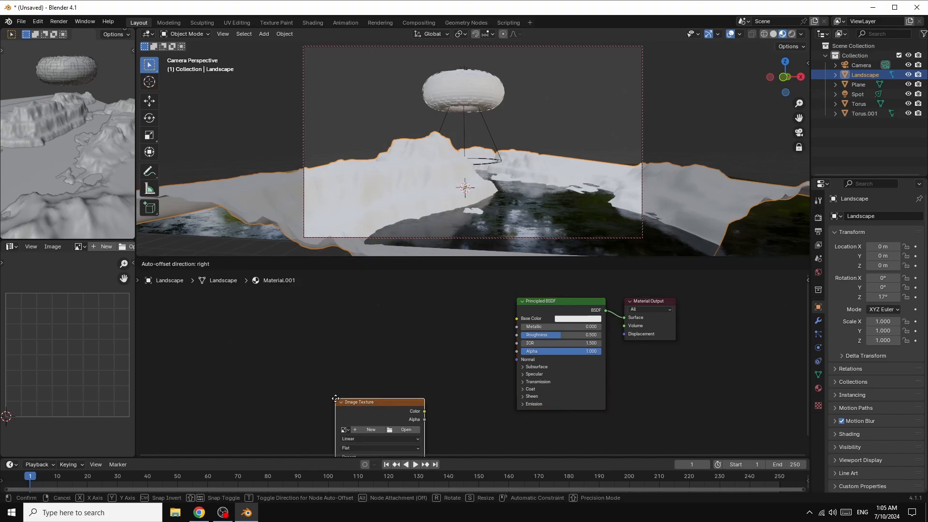
left_click(296, 317)
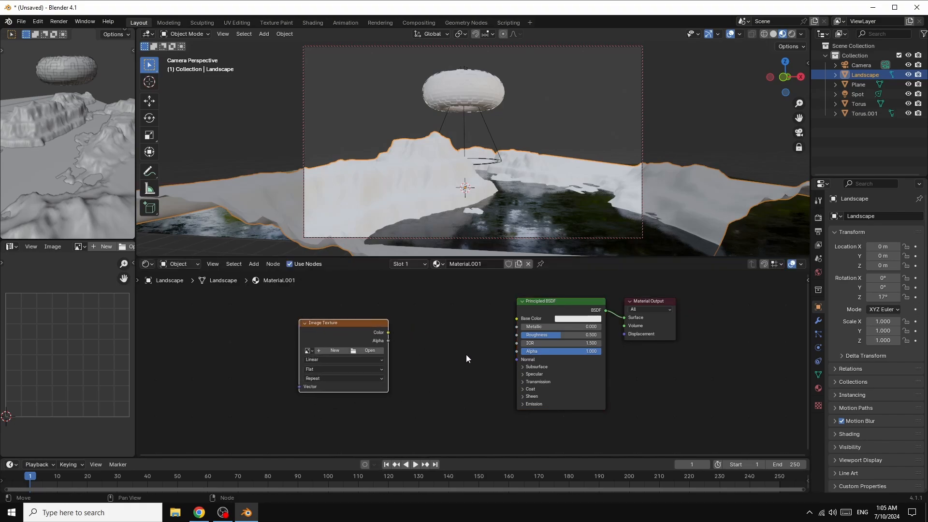
left_click_drag(388, 332, 517, 319)
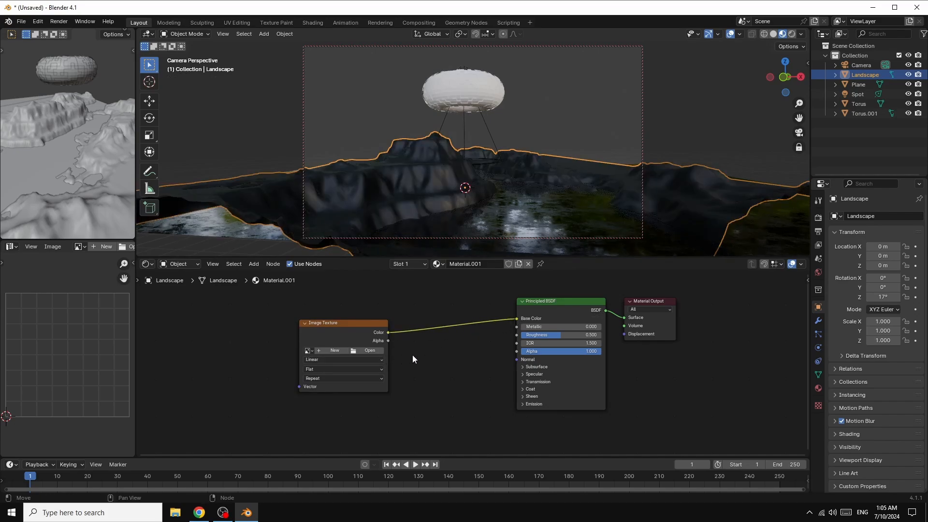
Step: Load rock_boulder_dry_diff_2k.jpg from Documents\TEXTURE, in the rock_boulder_dry_2k.blend textures folder, into the landscape's Image Texture node
left_click(369, 350)
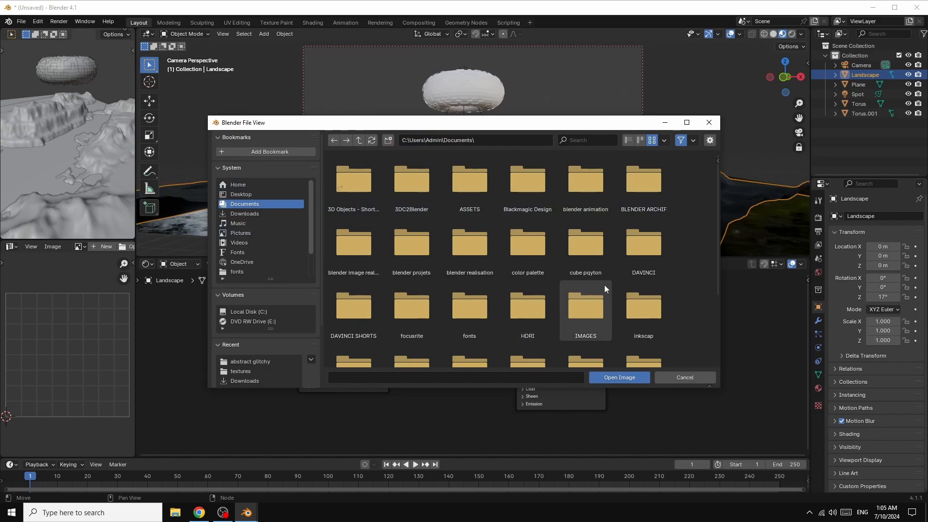
scroll(573, 312, "down", 5)
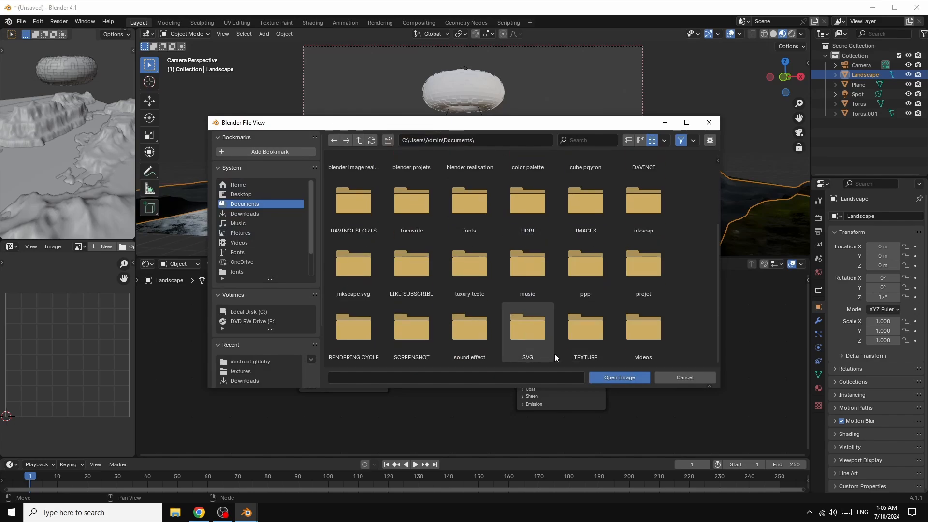
double_click(586, 329)
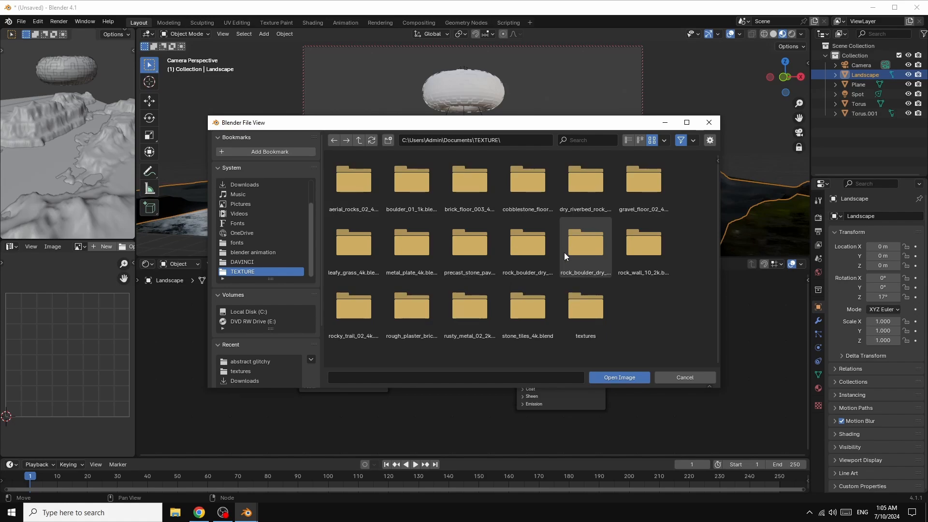
double_click(523, 256)
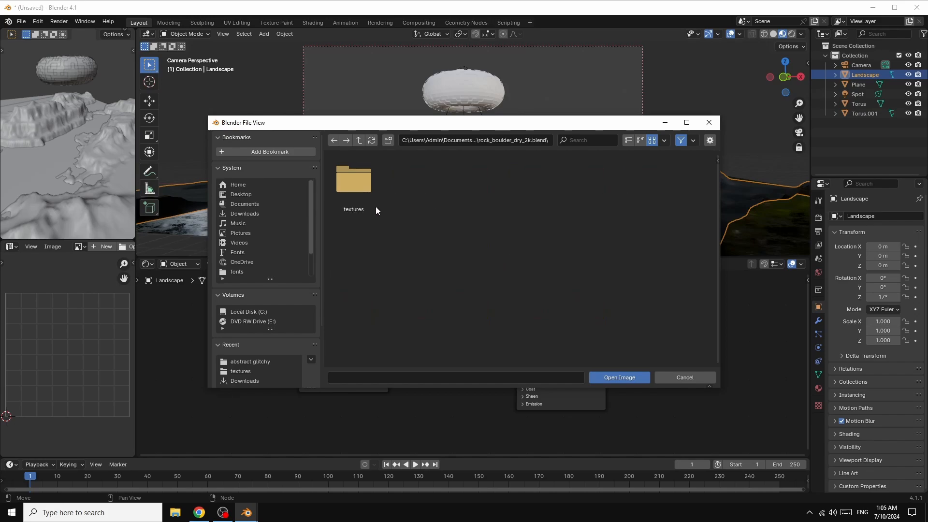
left_click(340, 187)
double_click(339, 186)
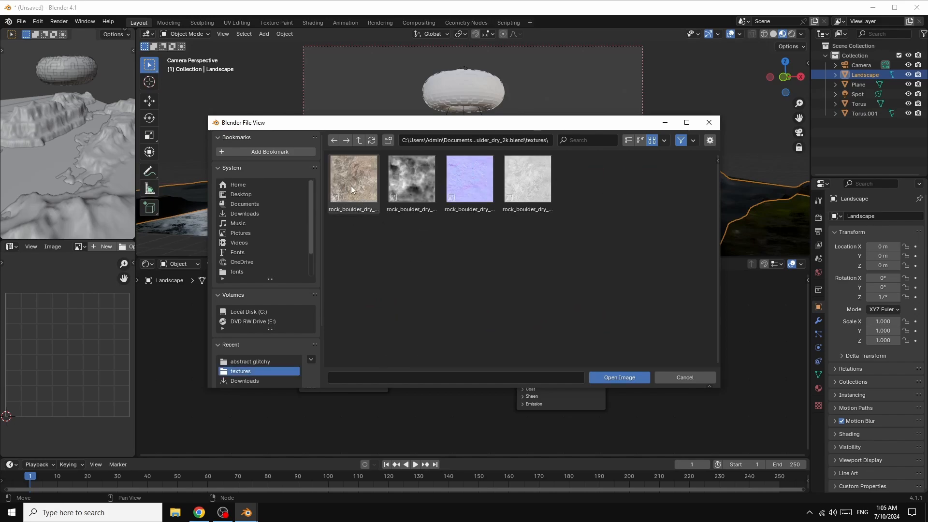
left_click(351, 189)
double_click(351, 188)
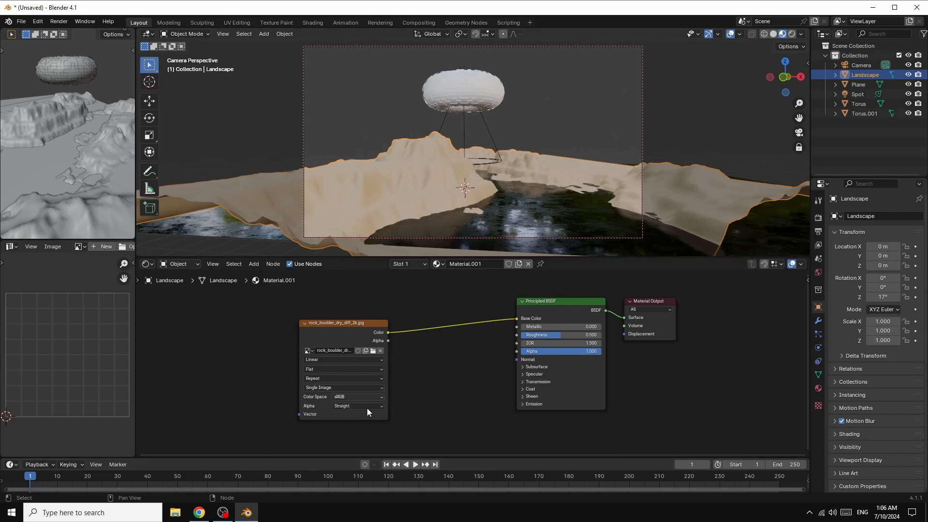
Step: Switch to Chrome, look through Poly Haven's Rock texture category and return to Blender
left_click(199, 513)
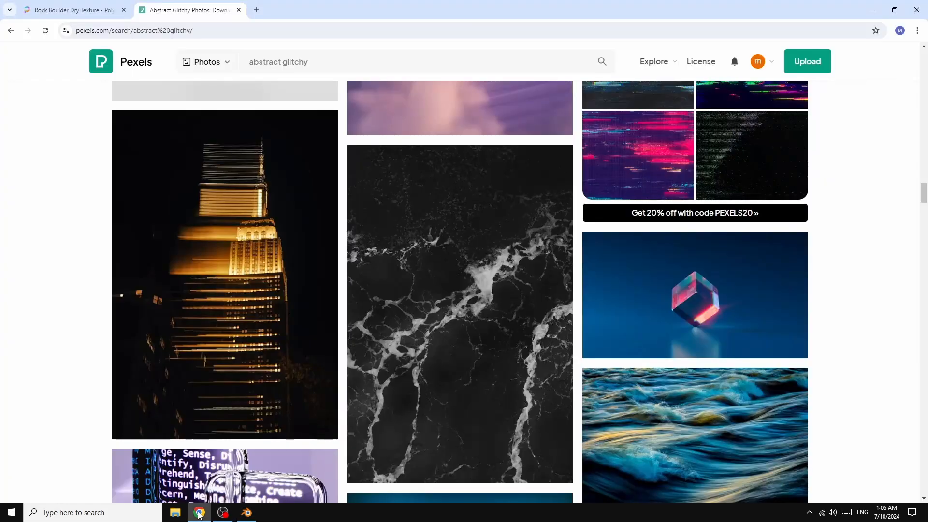
left_click(71, 13)
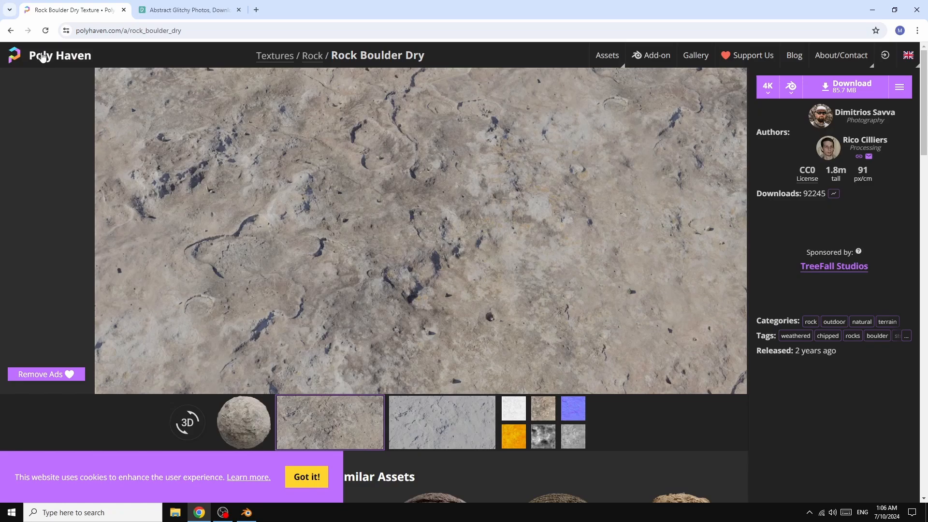
left_click(9, 31)
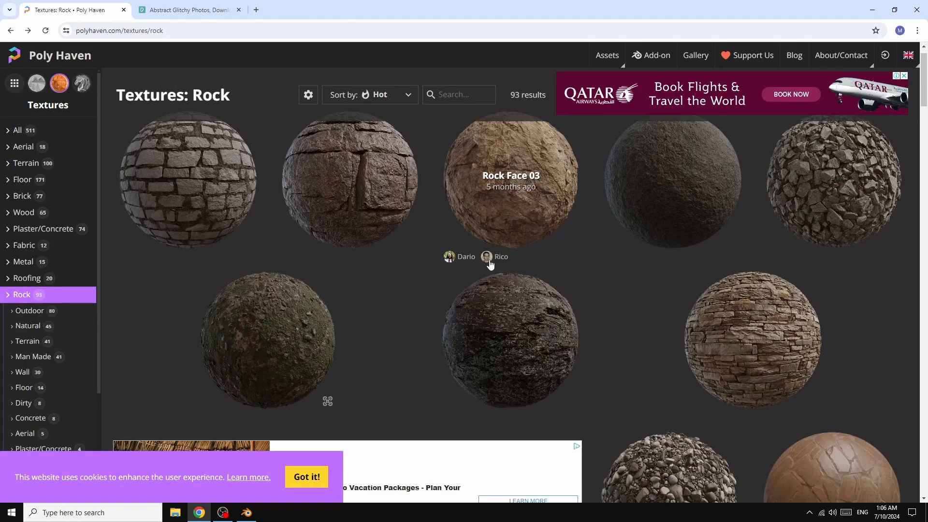
scroll(489, 264, "down", 3)
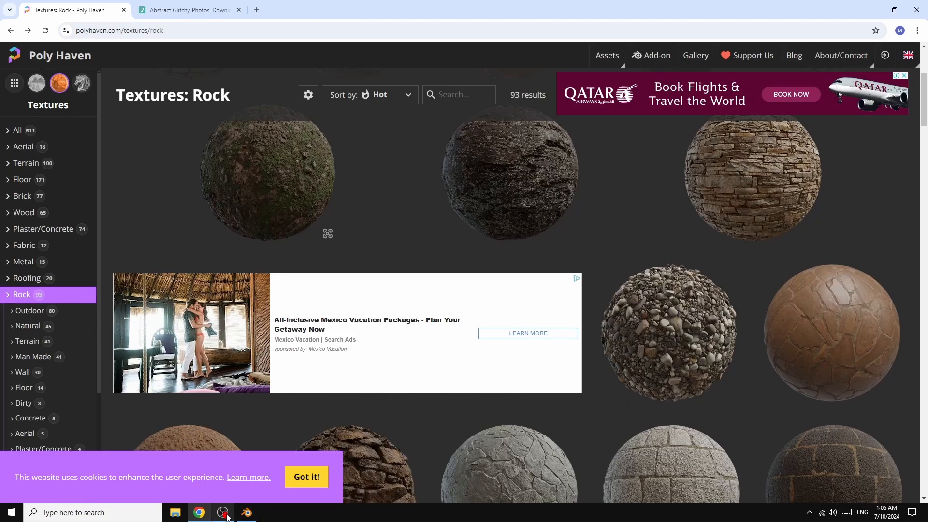
left_click(247, 512)
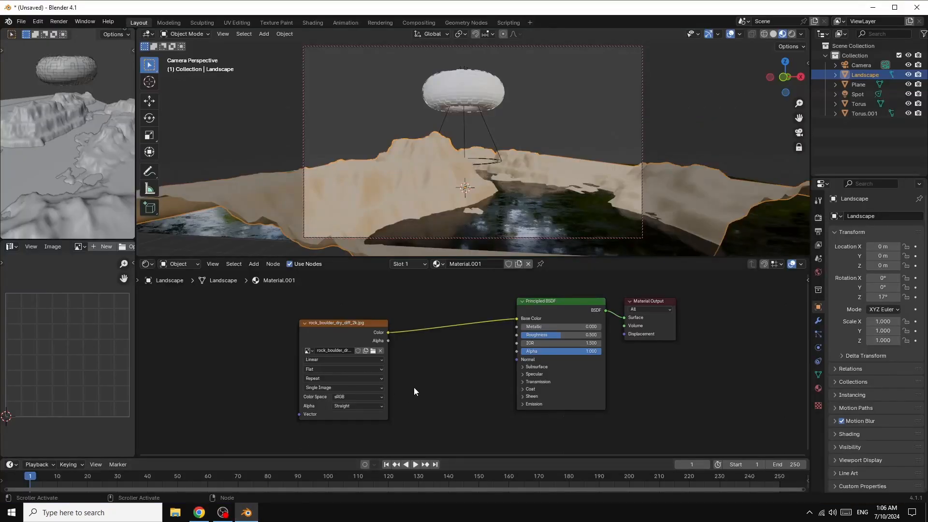
Step: Add Texture Coordinate and Mapping nodes to the rock image texture and feed the Mapping node from the Generated output
left_click_drag(348, 320, 320, 319)
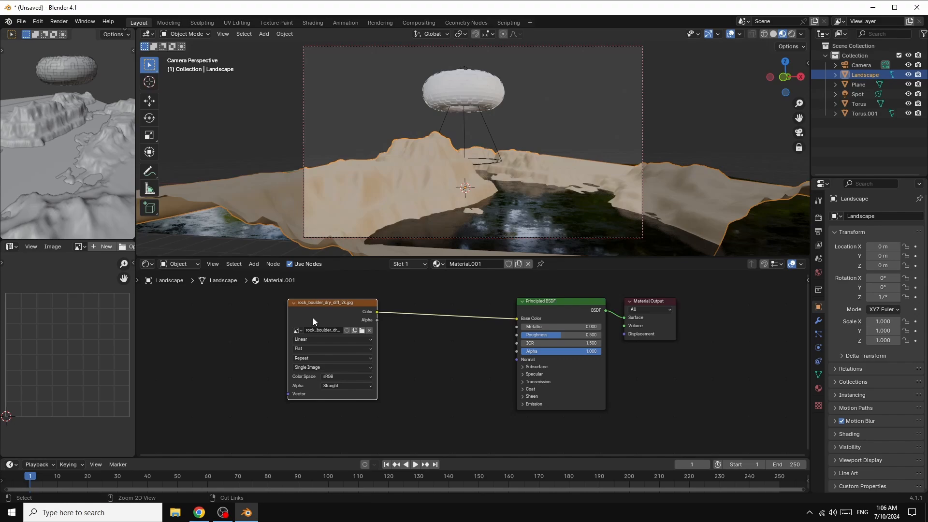
key("ctrl+t")
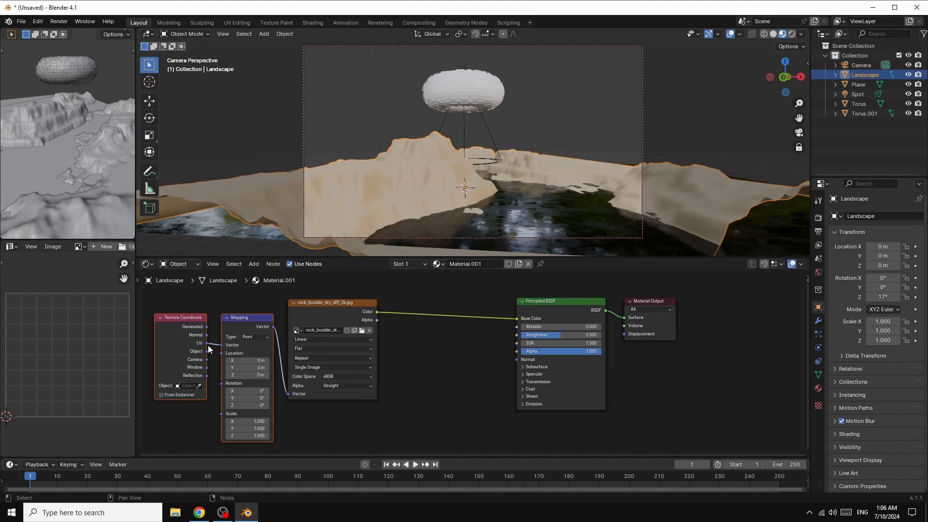
left_click_drag(207, 326, 186, 335)
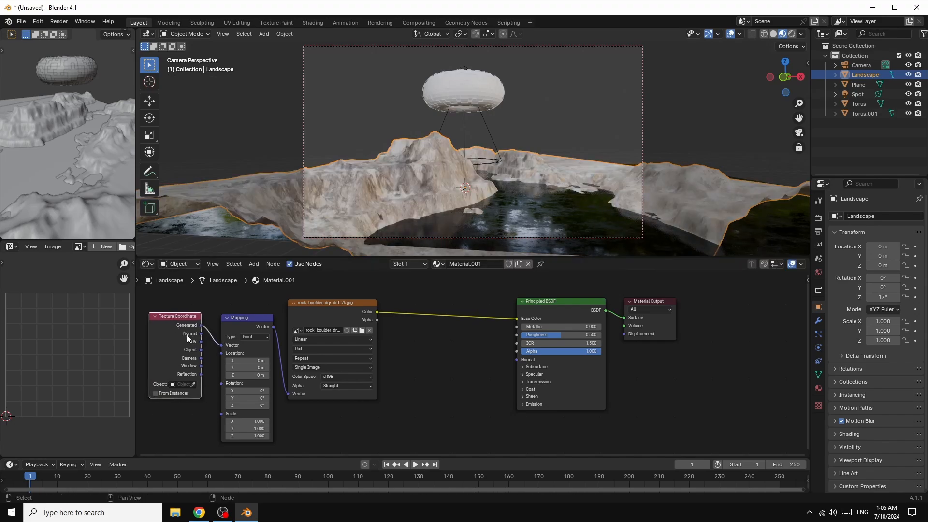
Step: Add a Bump node, linking its Normal output to the Principled BSDF Normal and the rock image's Color to its Height
left_click(255, 265)
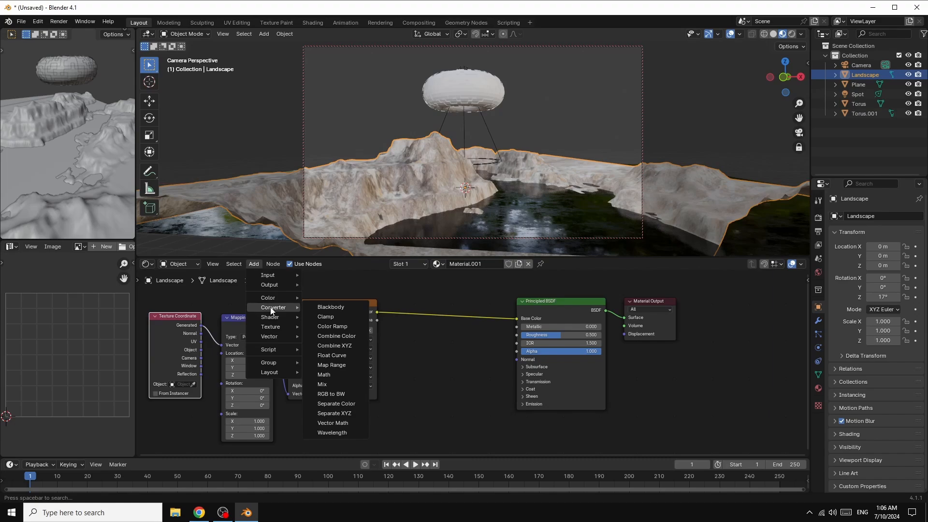
mouse_move(268, 338)
left_click(337, 334)
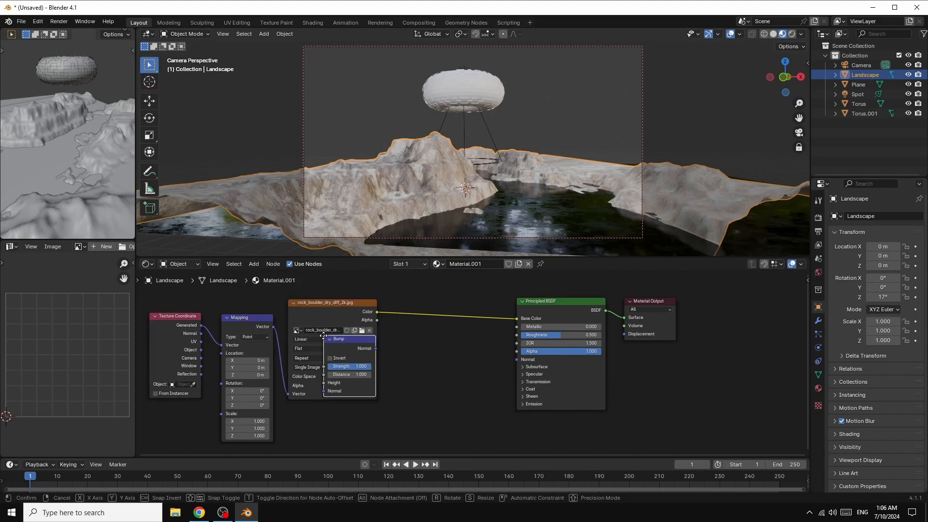
left_click(420, 353)
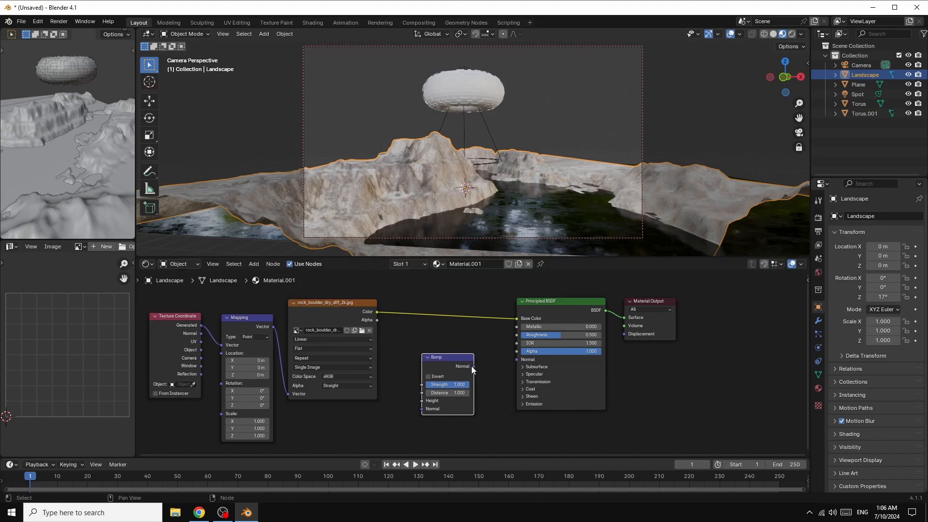
left_click_drag(474, 366, 518, 359)
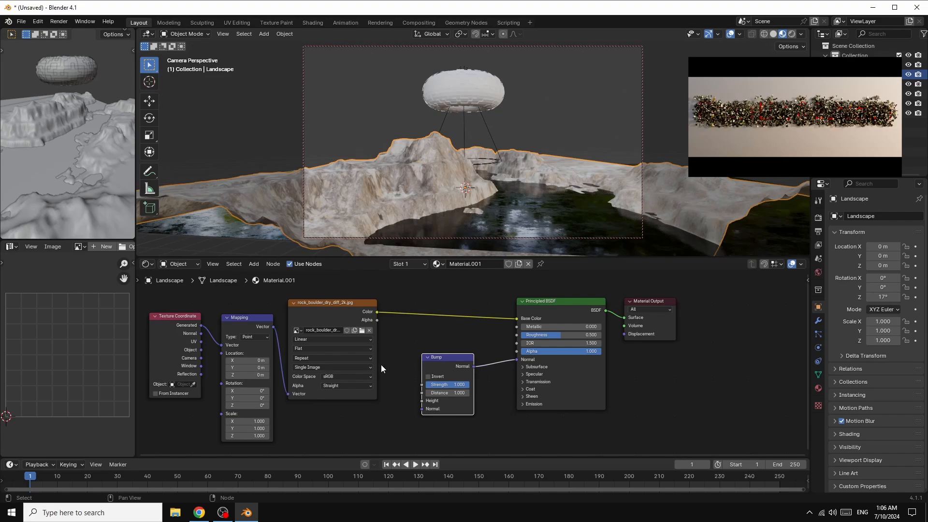
left_click_drag(376, 311, 415, 400)
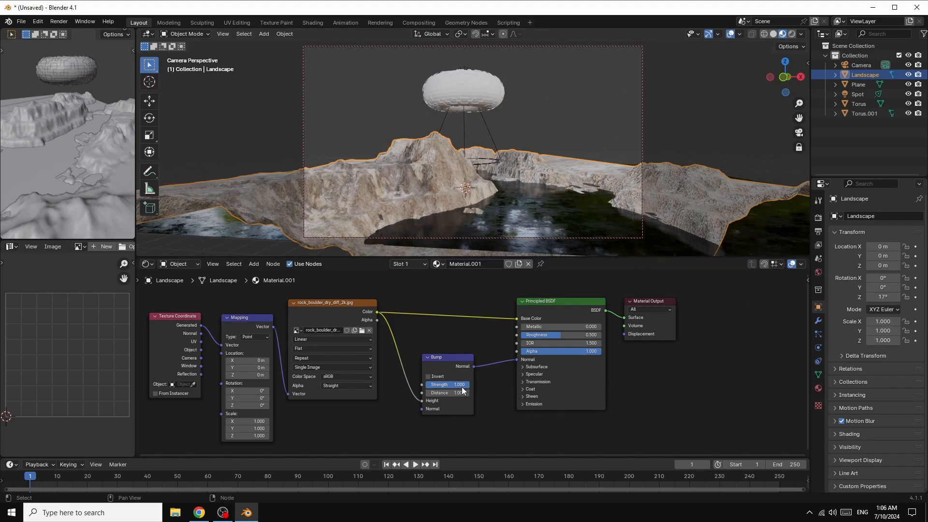
Step: Set the Bump node's Strength to 0.500 and its Distance to about 11.1
left_click_drag(464, 385, 450, 385)
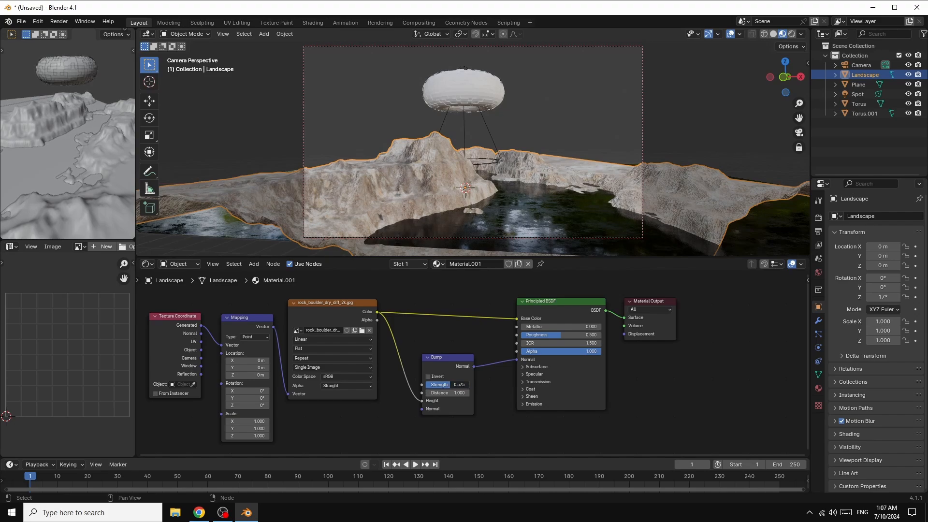
left_click_drag(451, 385, 448, 384)
left_click_drag(447, 385, 446, 392)
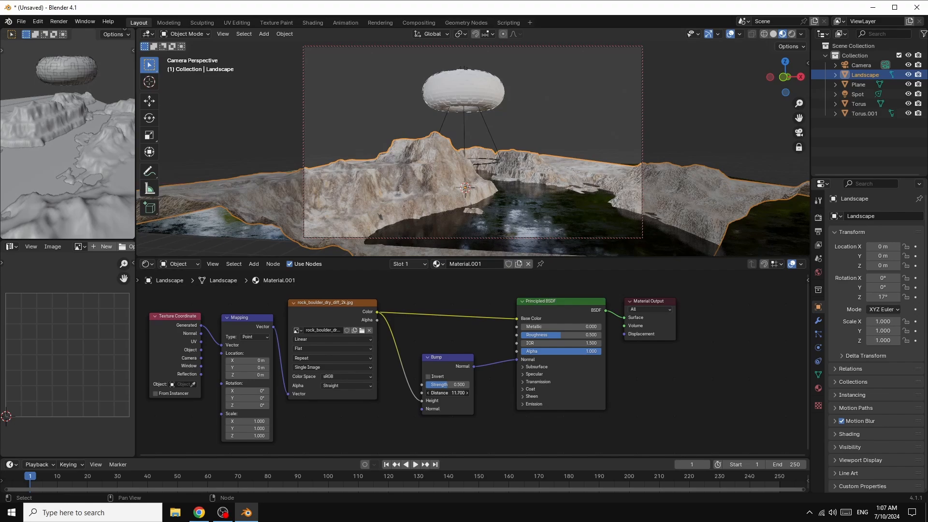
left_click_drag(446, 392, 446, 393)
Step: Enlarge the secondary viewport by widening it and joining the image editor area into it, and switch it to rendered shading
left_click_drag(136, 77, 252, 159)
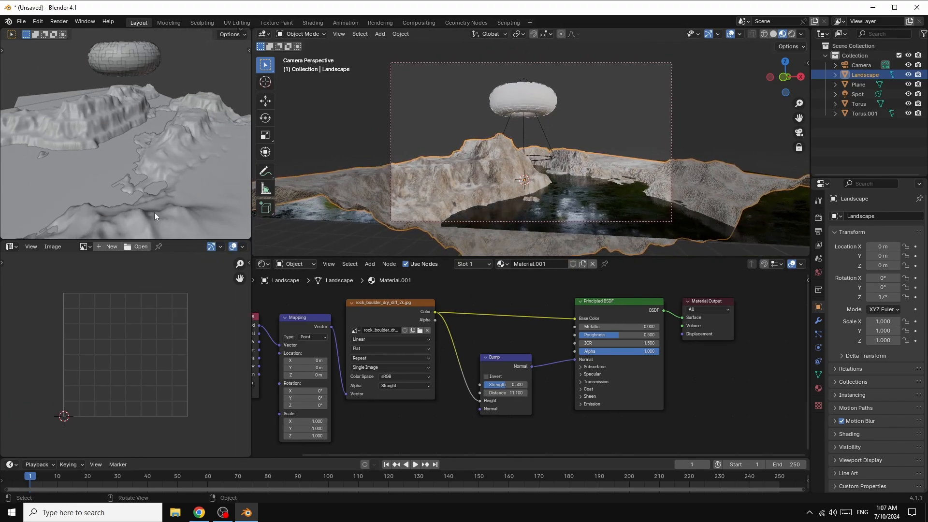
right_click(183, 239)
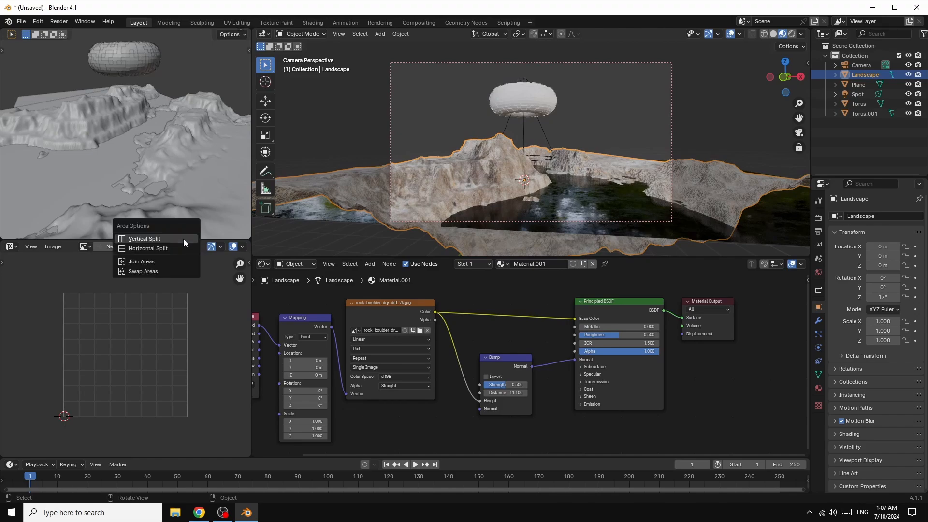
left_click(147, 263)
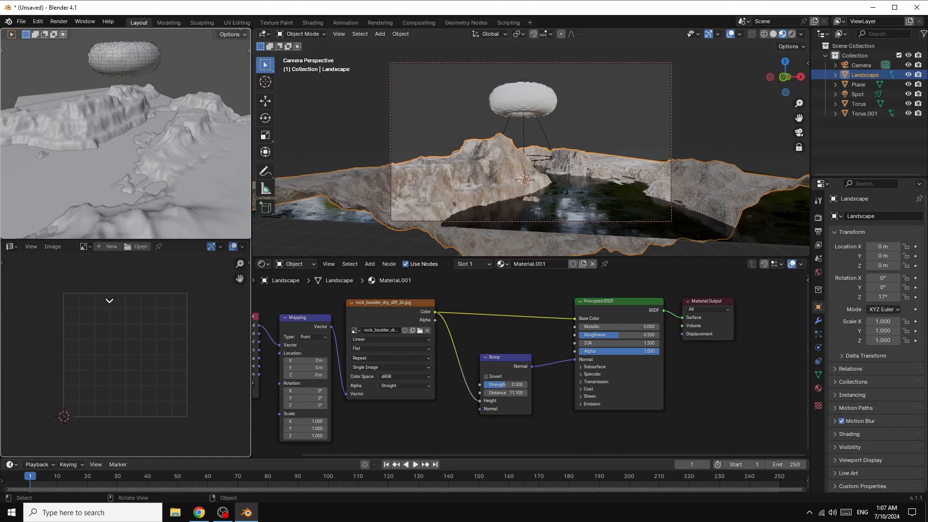
left_click(107, 302)
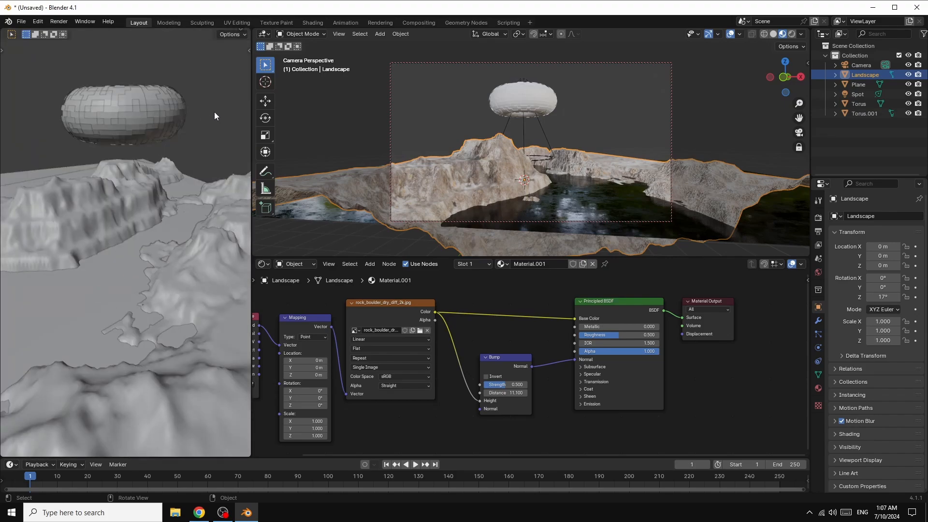
key("z")
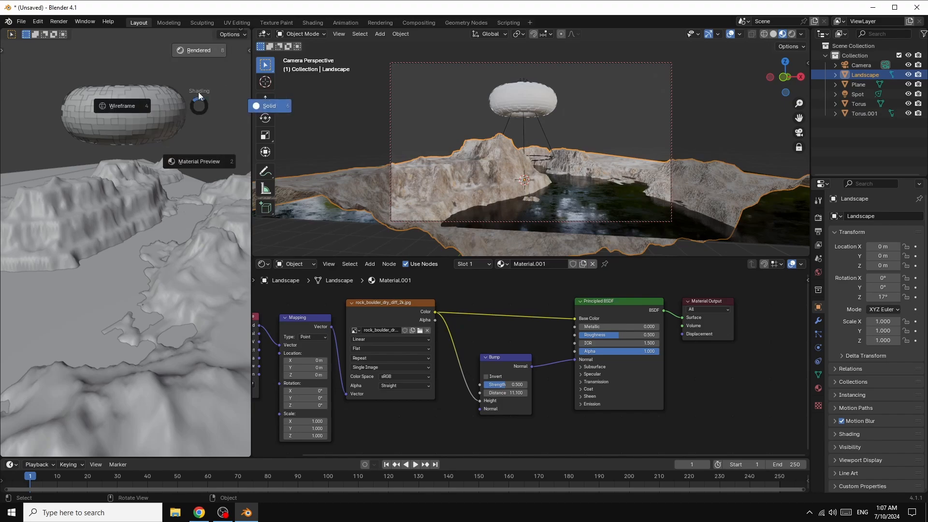
left_click(196, 50)
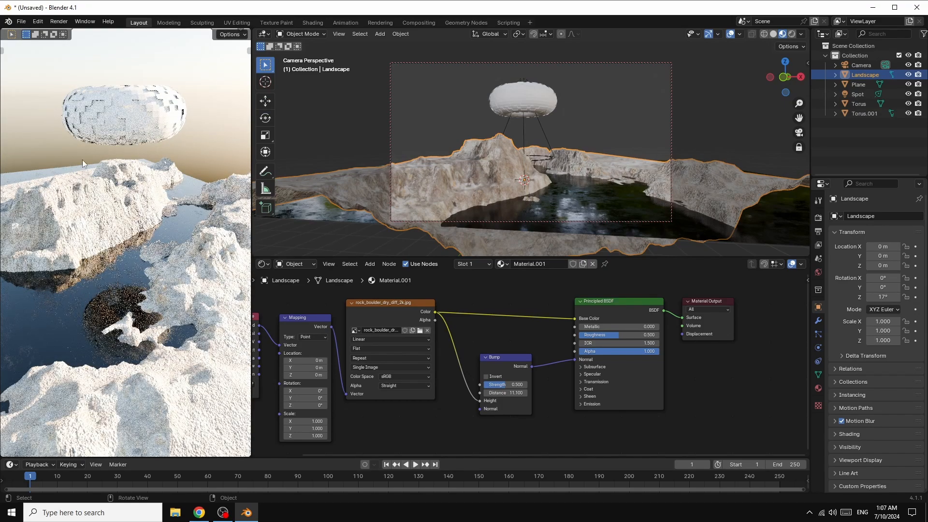
Step: Set the world Sky Texture's sun intensity to 0, sun elevation to 0° and air to about 2.505
left_click(817, 272)
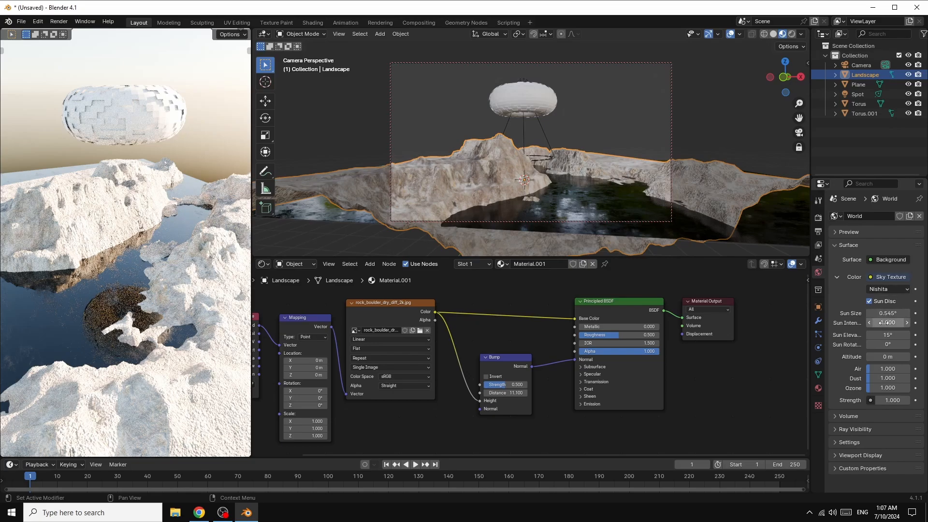
left_click_drag(891, 322, 890, 323)
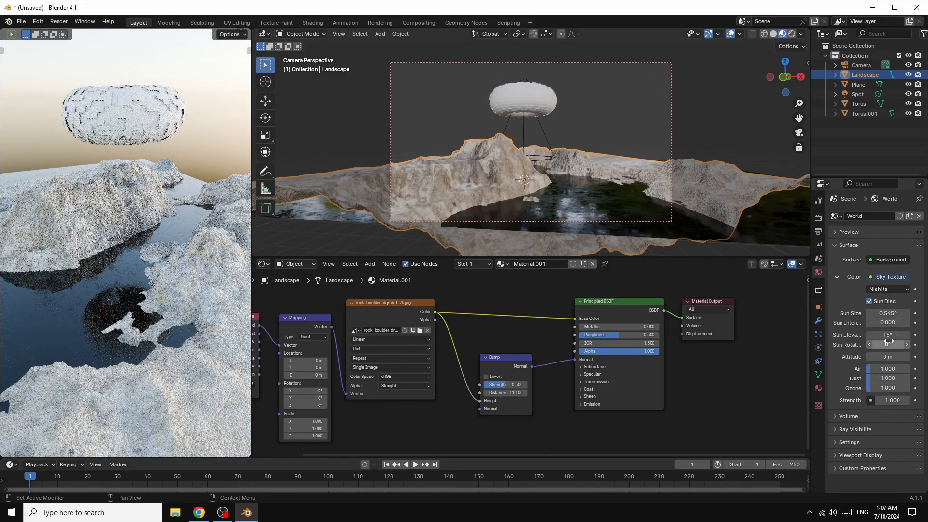
left_click(886, 335)
type("0")
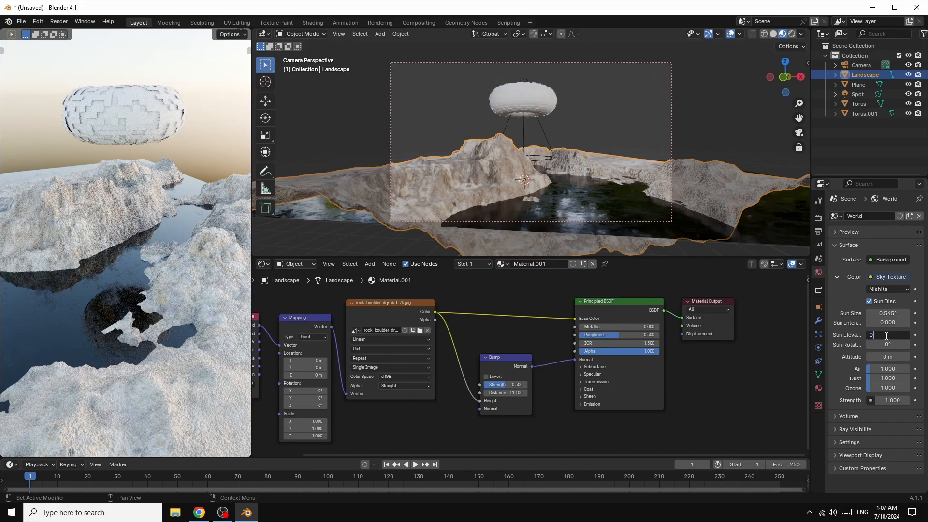
key("Return")
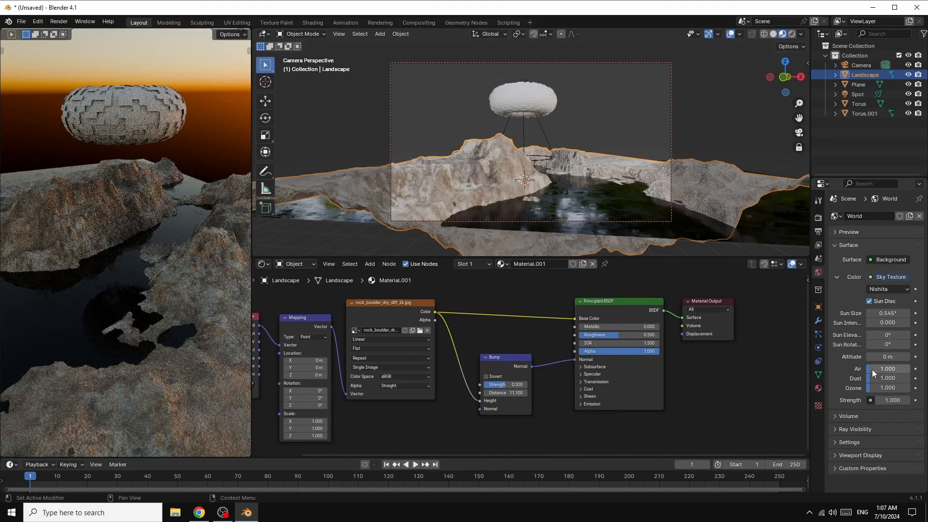
left_click_drag(871, 368, 881, 368)
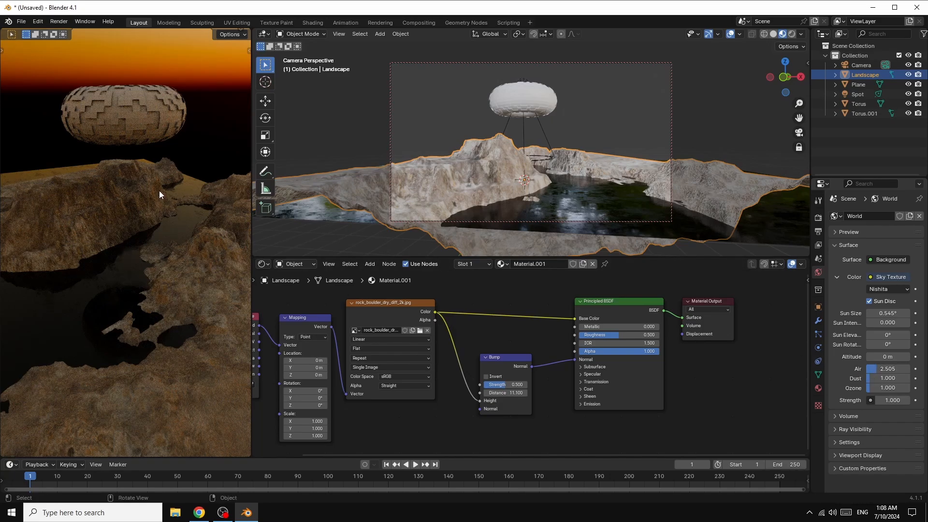
Step: Show the camera view in the rendered viewport and orbit the camera to a slightly different angle
key("KP_0")
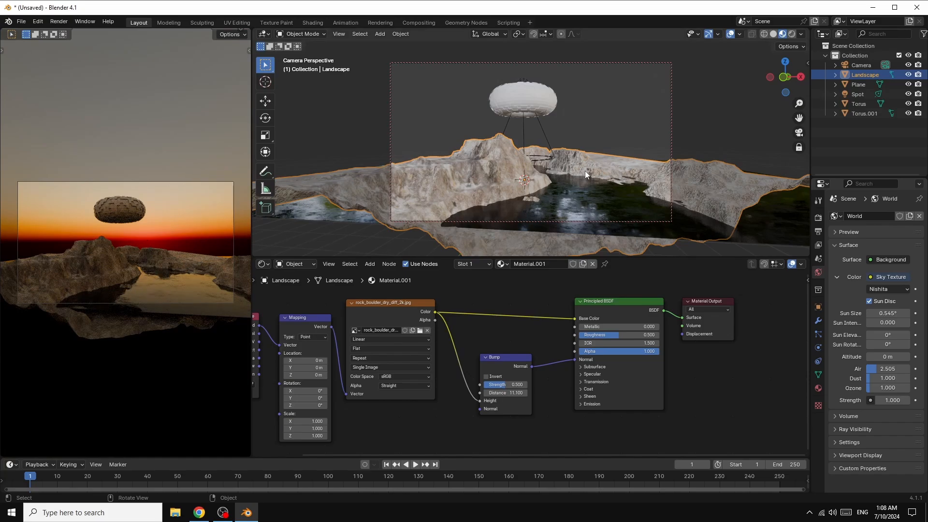
left_click_drag(784, 77, 793, 73)
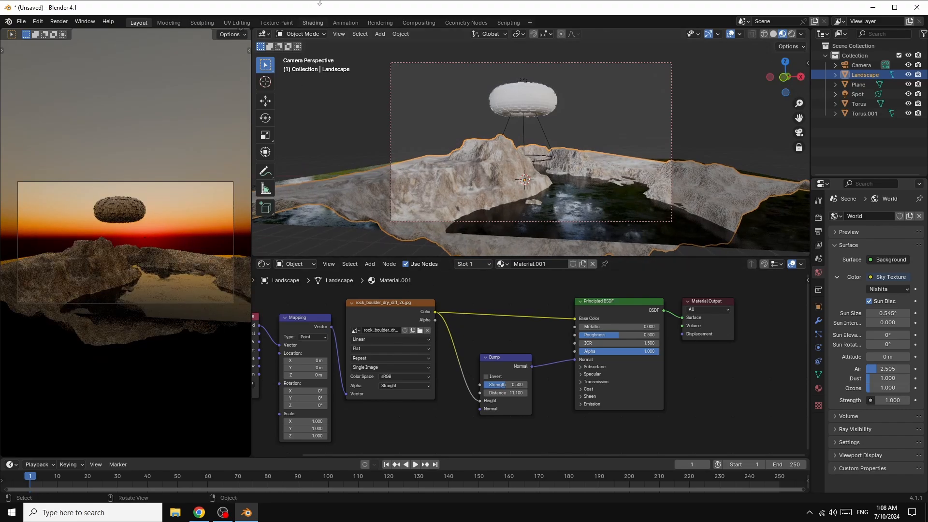
Step: Give the outer Torus a new material with Metallic 1.000 and Roughness about 0.205
left_click(514, 100)
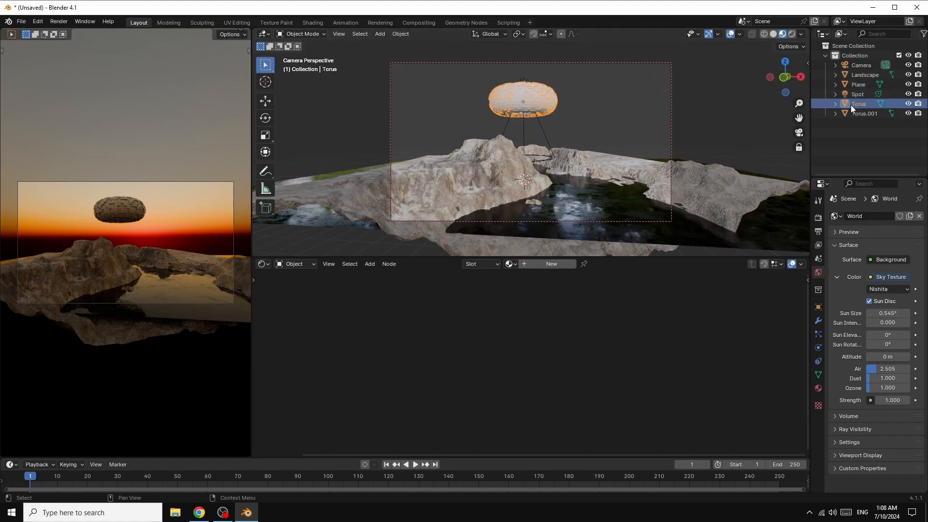
left_click(543, 265)
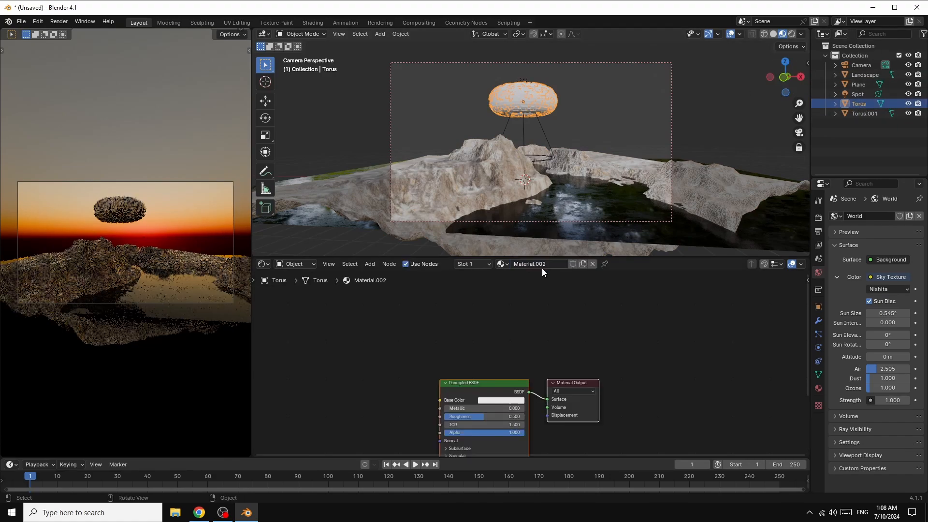
left_click_drag(497, 384, 494, 354)
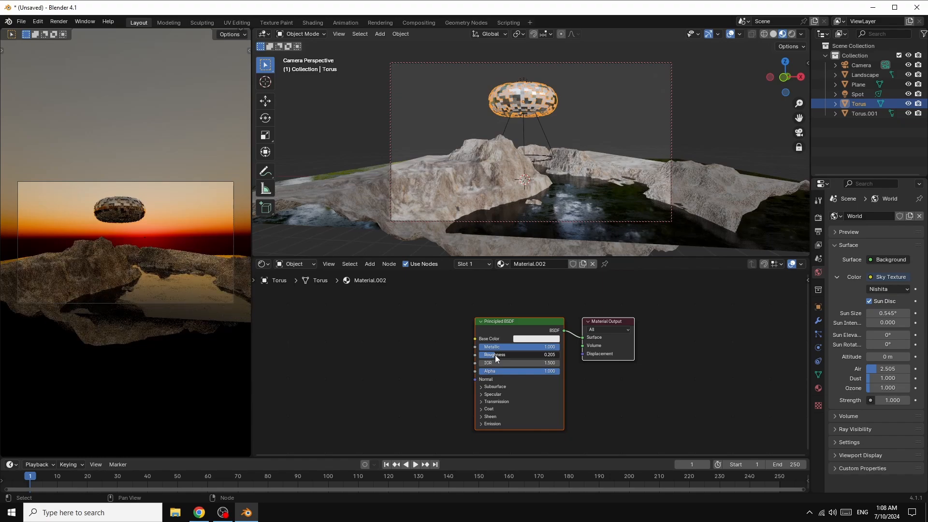
Step: Give Torus.001 a new material and set its Emission Strength to about 6.8
left_click(865, 114)
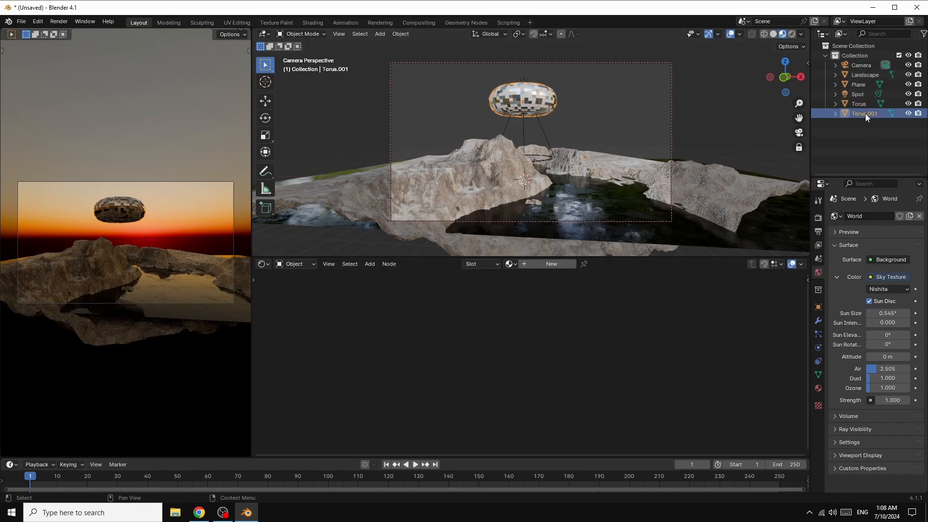
left_click(551, 264)
left_click_drag(496, 382, 602, 297)
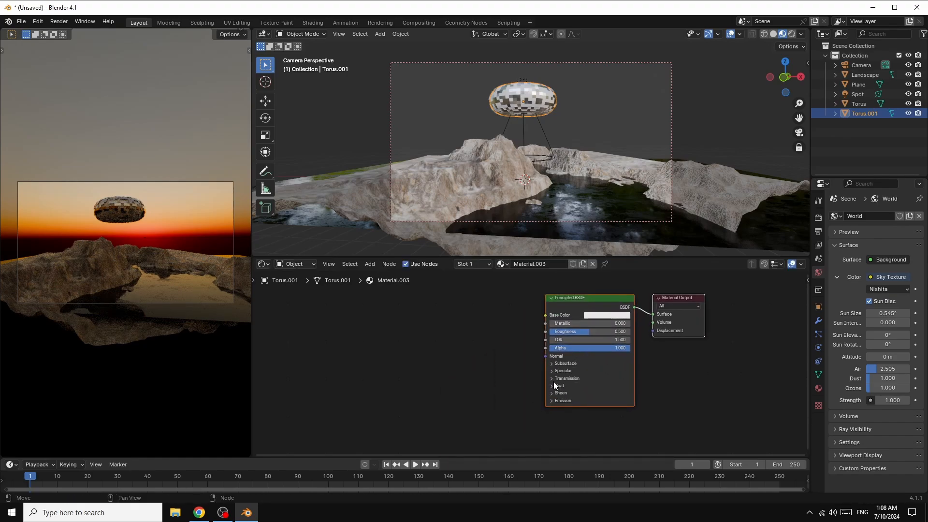
left_click(551, 401)
double_click(590, 418)
type("5.1")
key("Return")
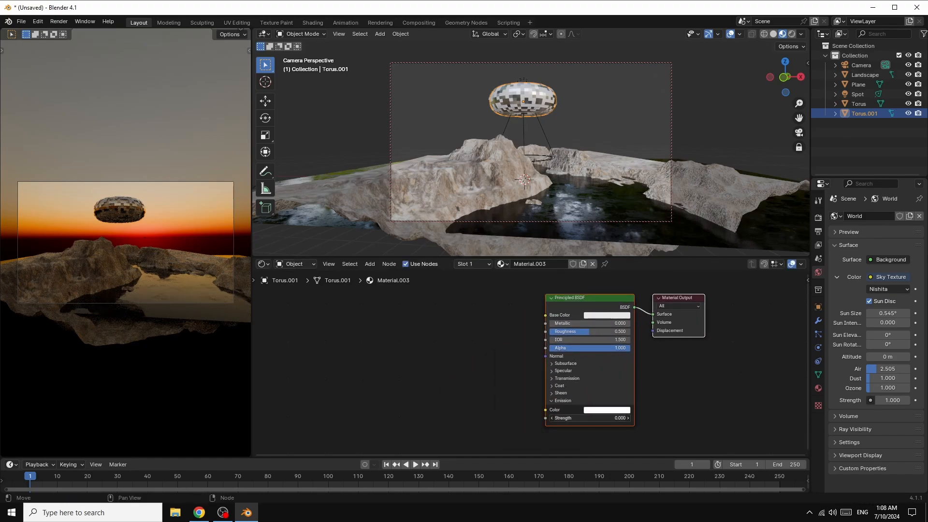
left_click_drag(589, 418, 612, 418)
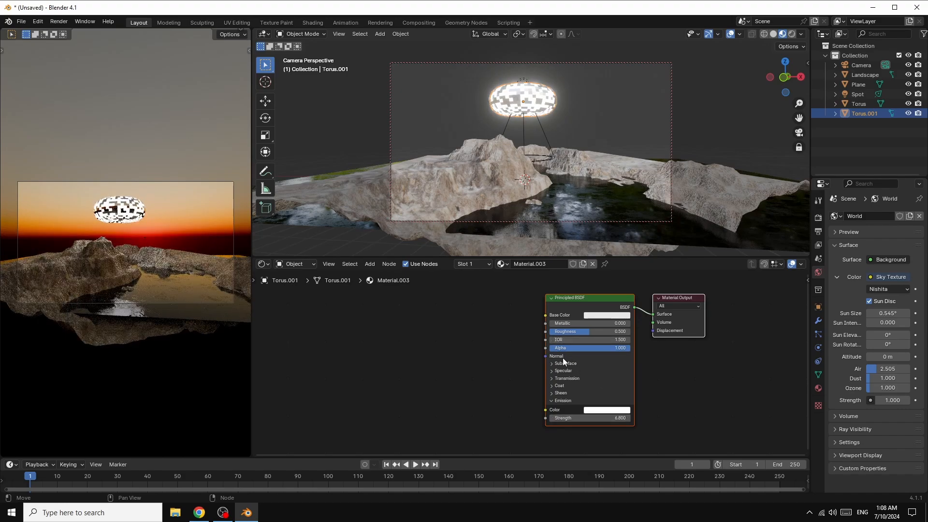
Step: Add an Image Texture node to the Torus.001 material and connect its Color to the Principled BSDF's Alpha and Emission Color
left_click(374, 263)
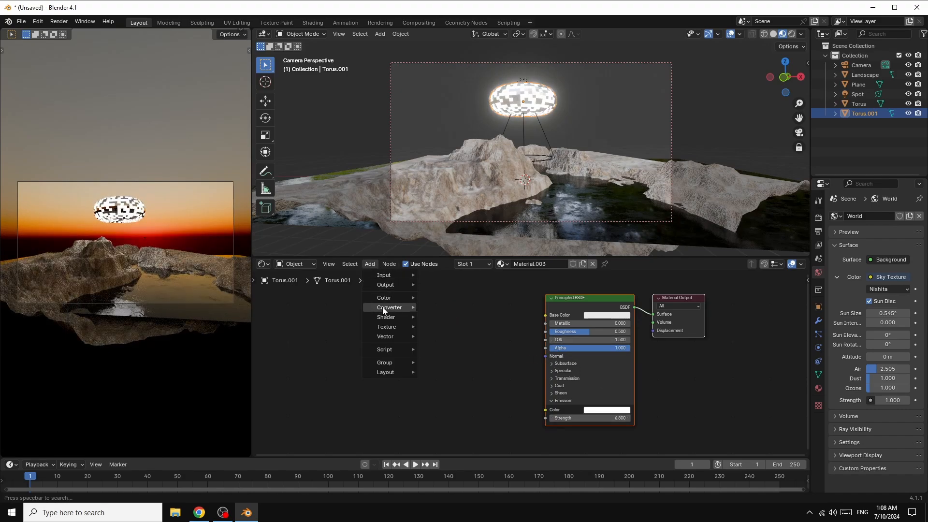
mouse_move(404, 326)
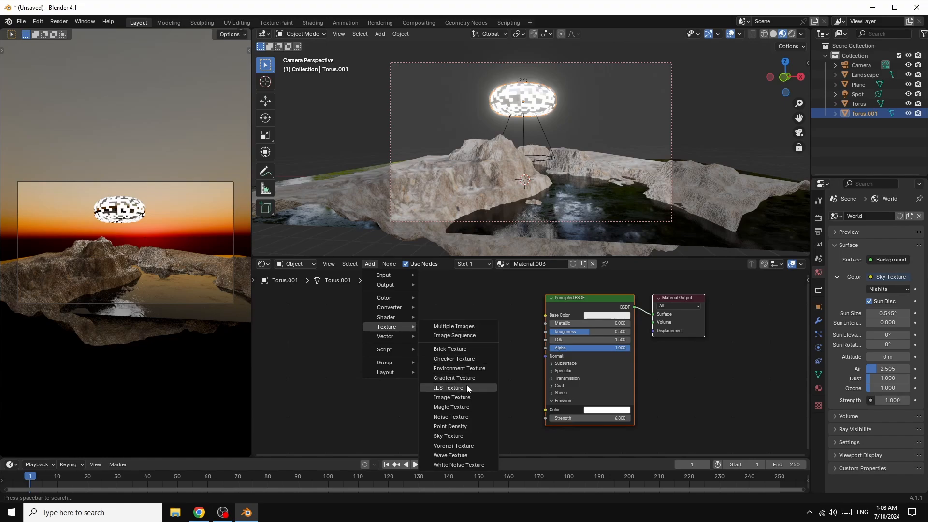
left_click(453, 396)
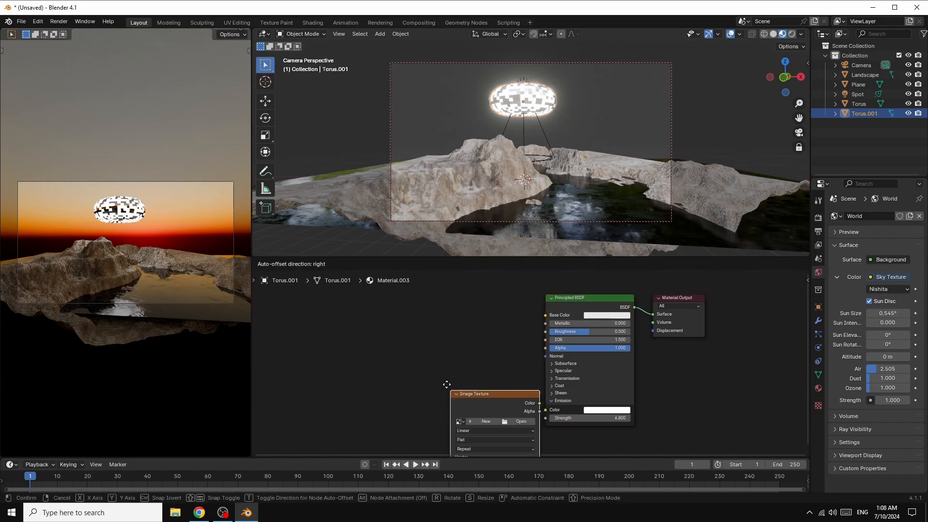
left_click(352, 318)
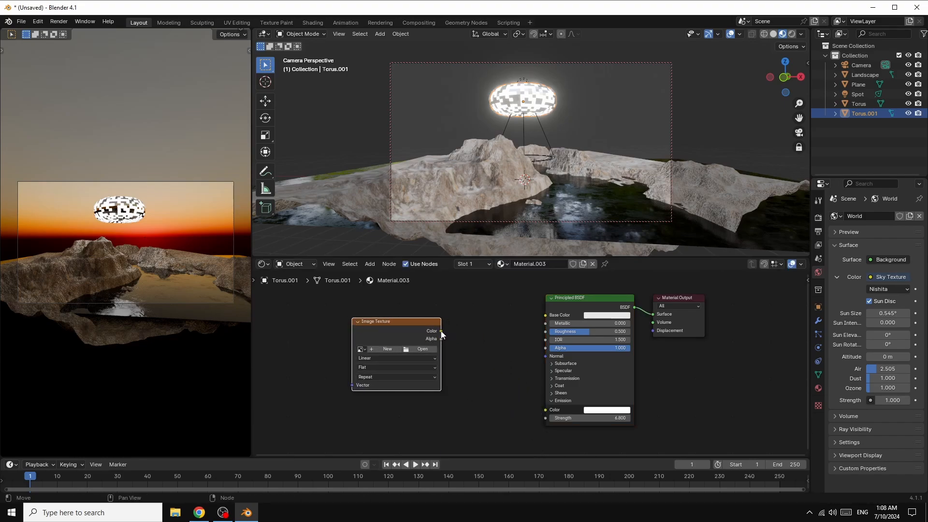
left_click_drag(440, 332, 540, 349)
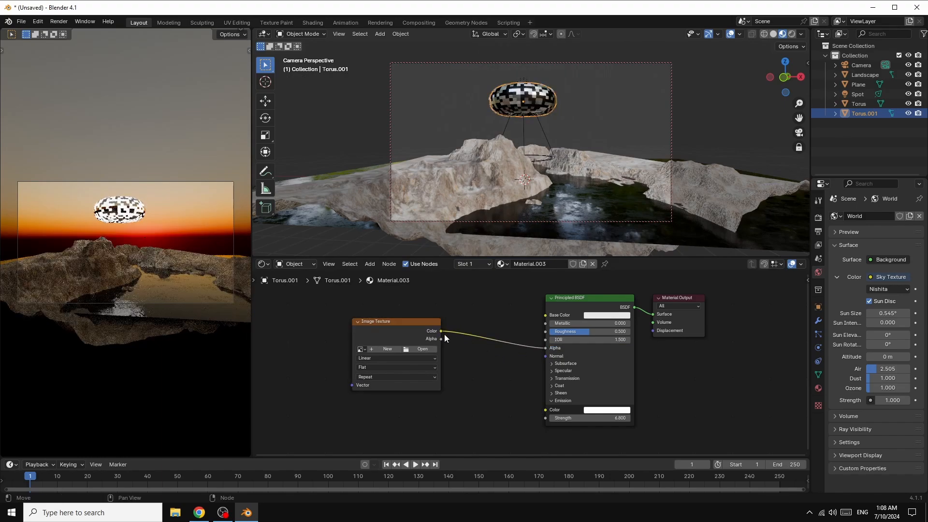
left_click_drag(441, 332, 545, 410)
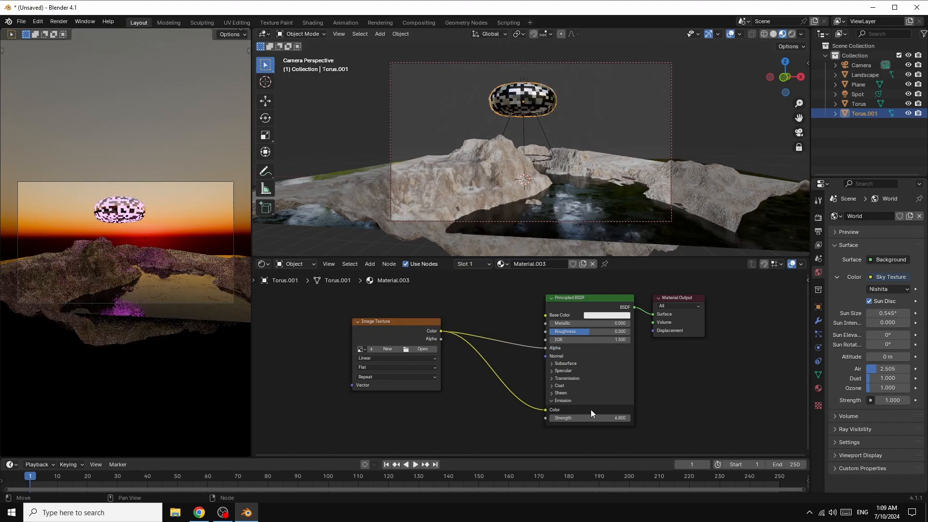
Step: Load the second, blue-purple image from the IMAGES\abstract glitchy folder into the Image Texture node and set Emission Strength to about 16.4
left_click(423, 348)
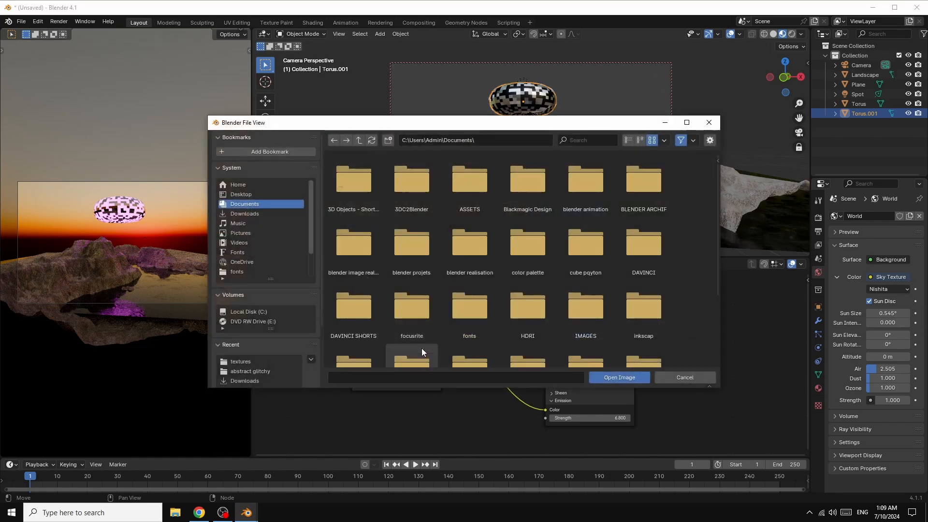
double_click(577, 302)
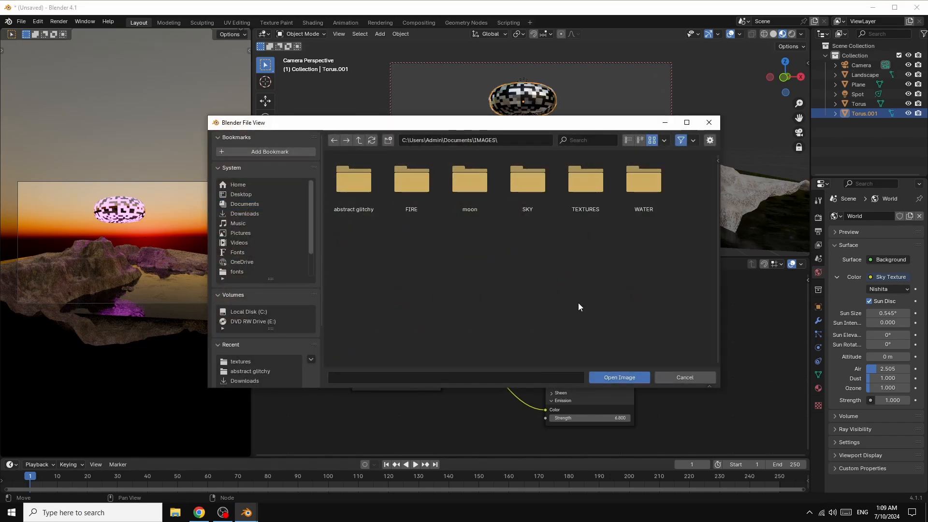
double_click(357, 193)
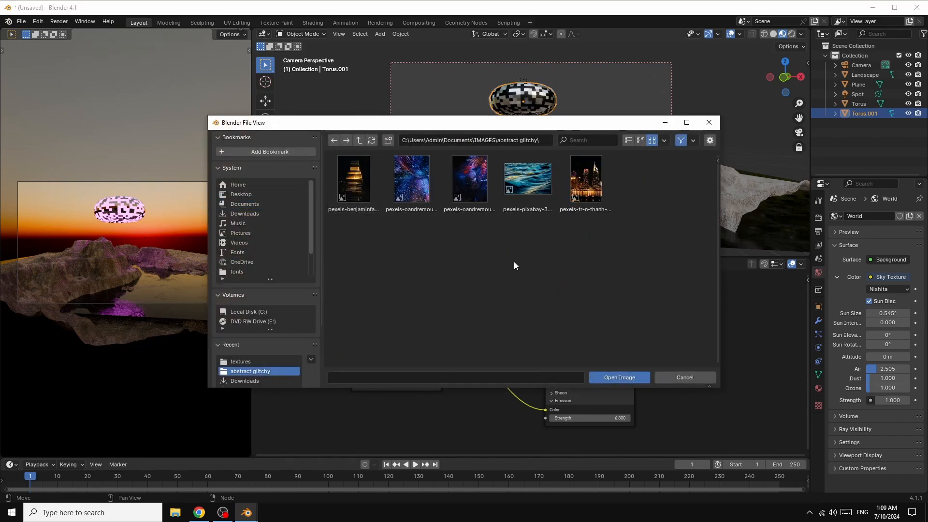
double_click(413, 186)
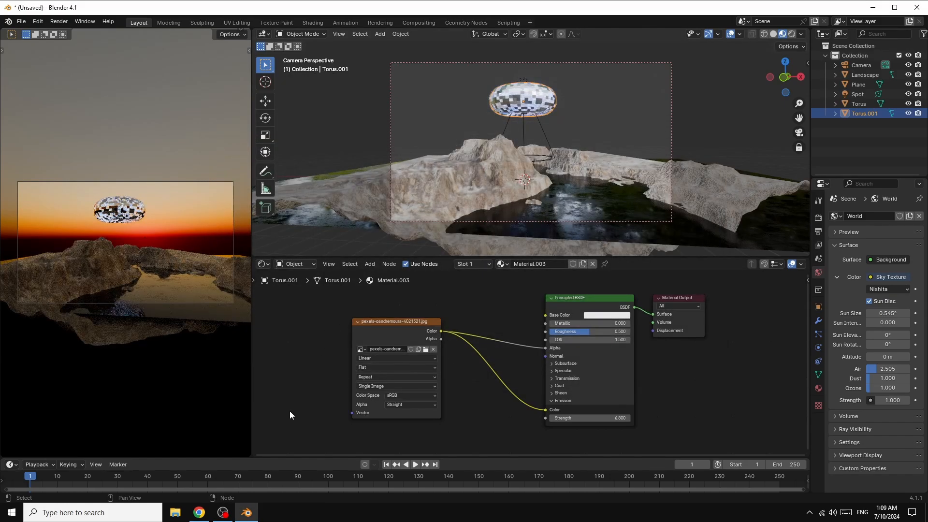
left_click_drag(613, 418, 451, 419)
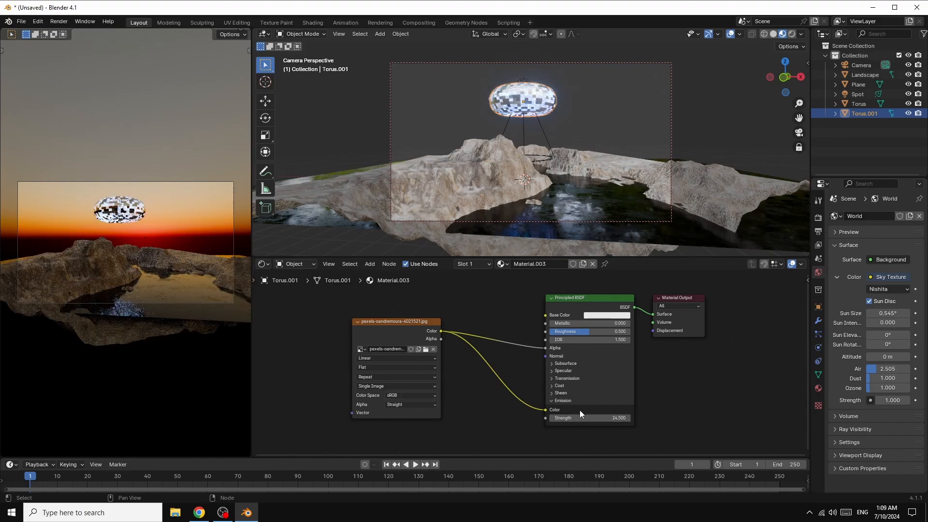
left_click_drag(617, 417, 526, 418)
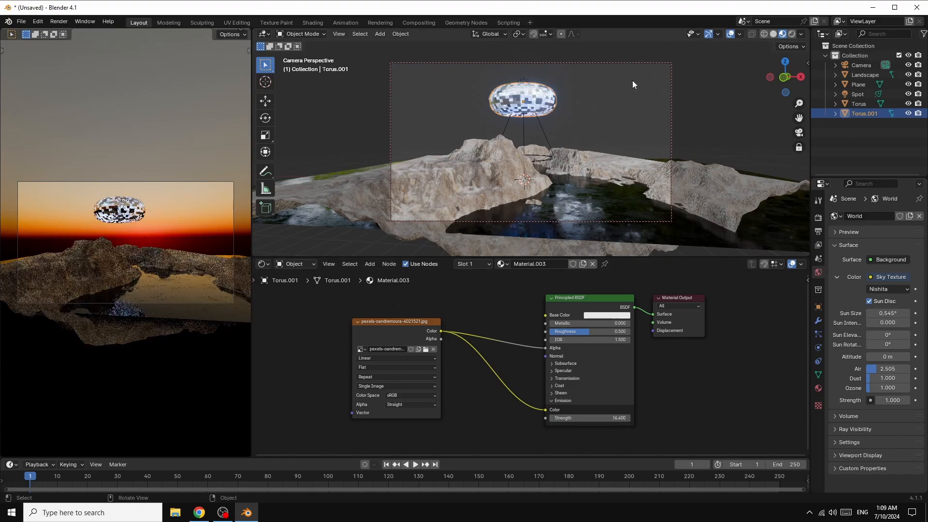
Step: Set the Spot light's power to 1 MW and its spot size to about 54.2°
left_click(523, 132)
left_click(817, 348)
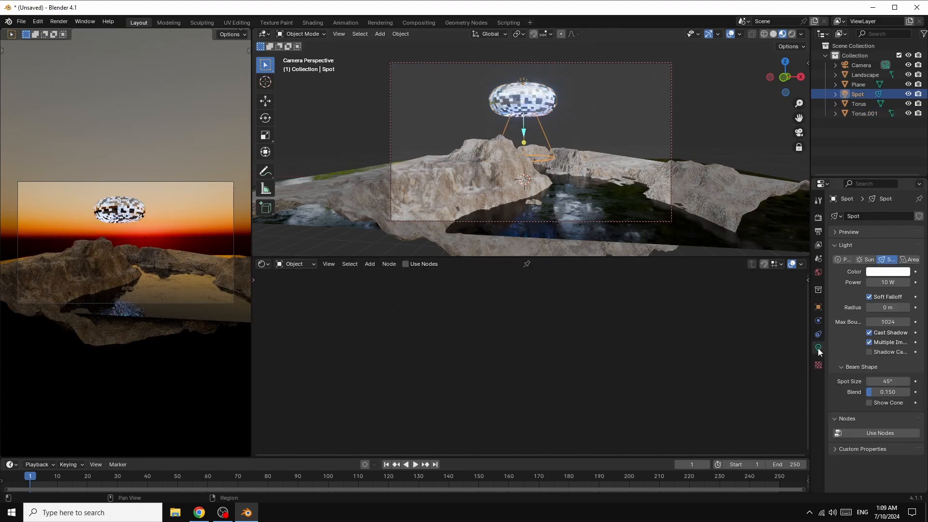
left_click(889, 282)
type("1000")
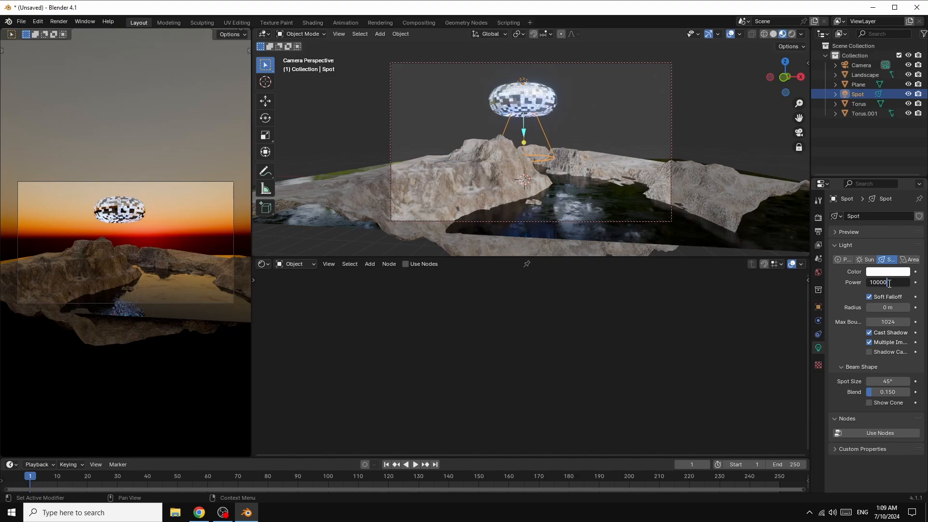
type("000")
key("Return")
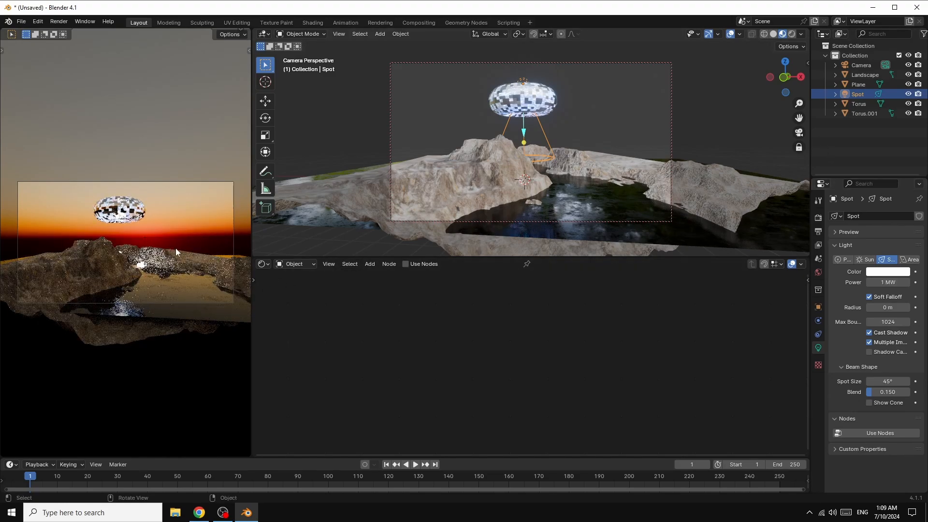
mouse_move(880, 383)
left_mouse_down()
mouse_move(900, 383)
mouse_move(890, 382)
left_mouse_up()
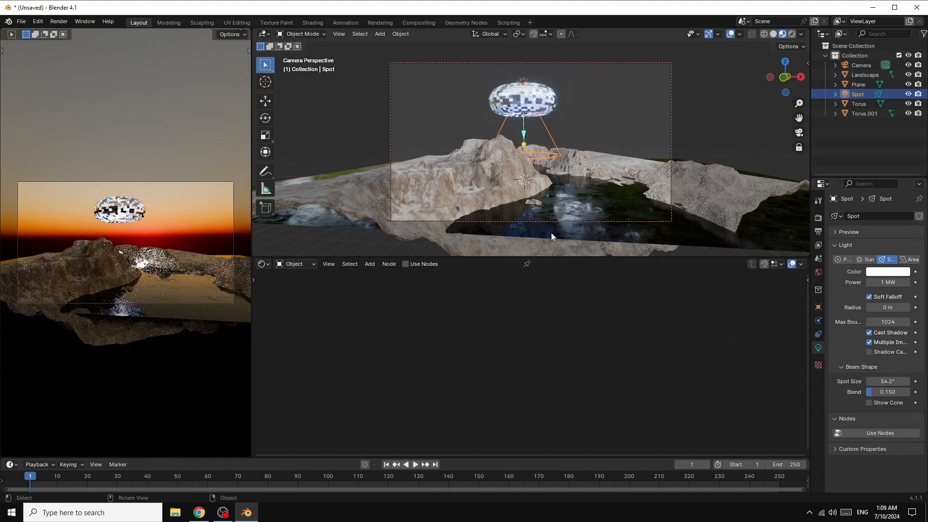
Step: Add a cube at the scene's centre and scale it by 17.1 in X and Y only
scroll(743, 132, "down", 4)
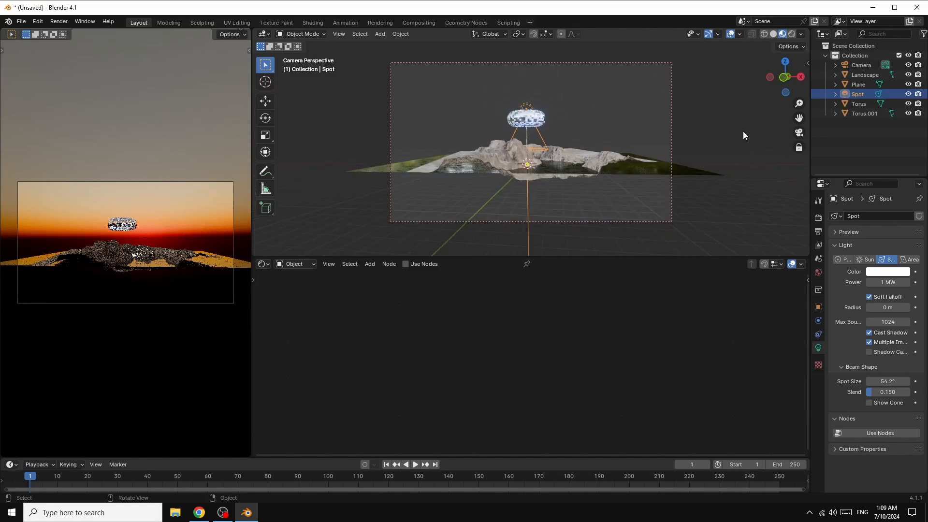
left_click(380, 33)
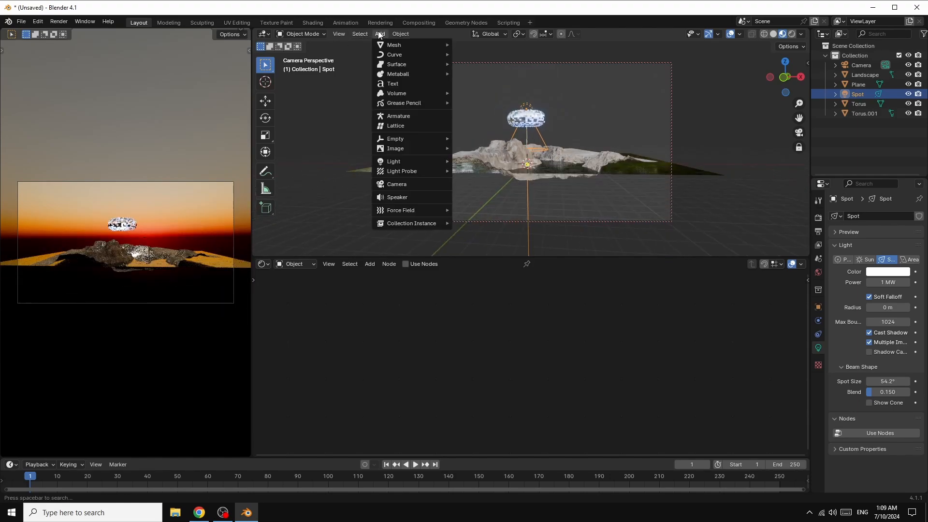
mouse_move(385, 43)
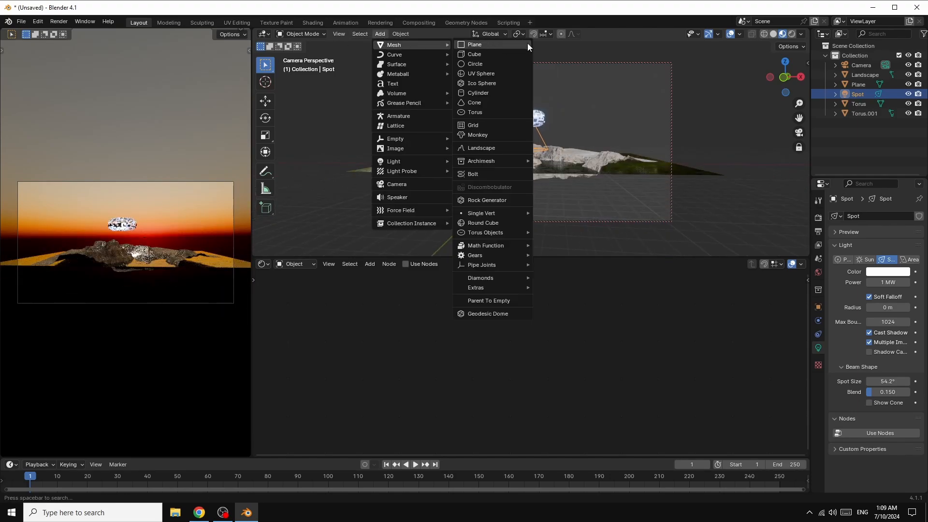
left_click(487, 55)
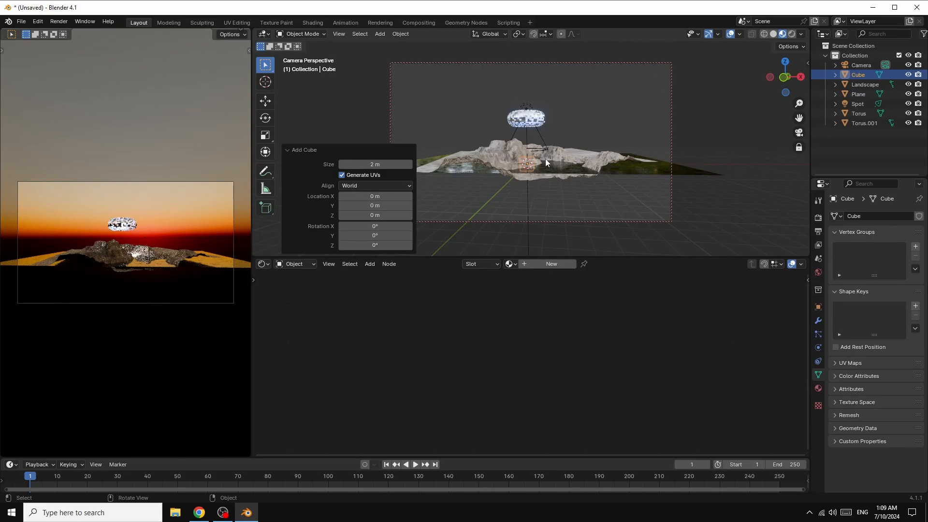
key("s")
key("shift+z")
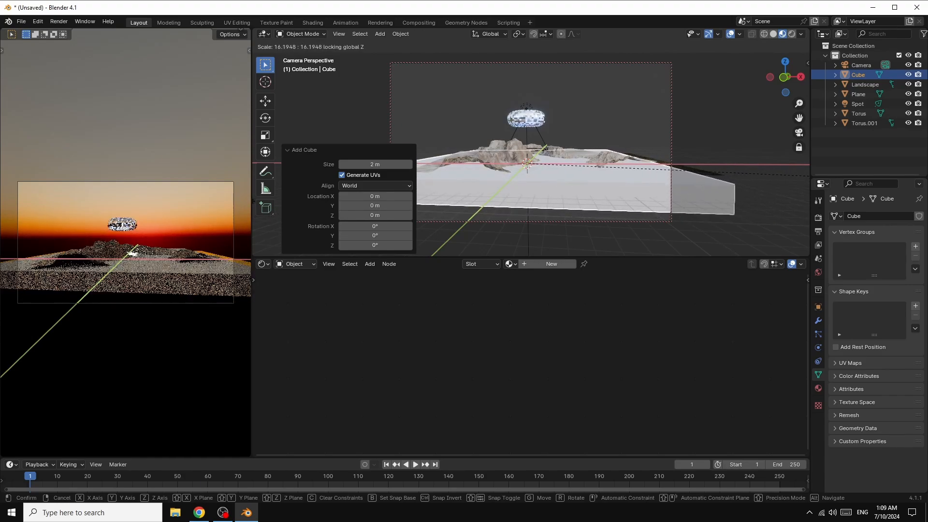
type("17.1")
key("Return")
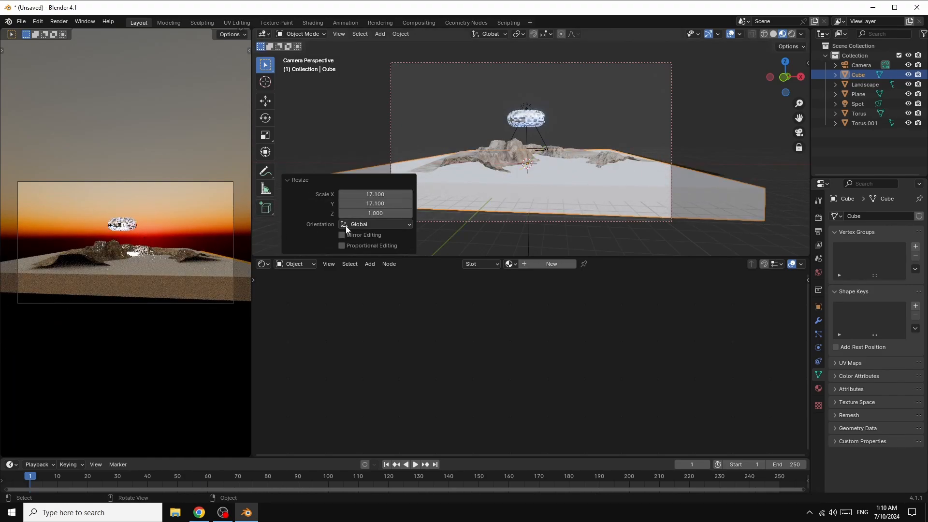
Step: Scale the cube by about 4.38 along Z and move it up about 3.31 m along Z
key("s")
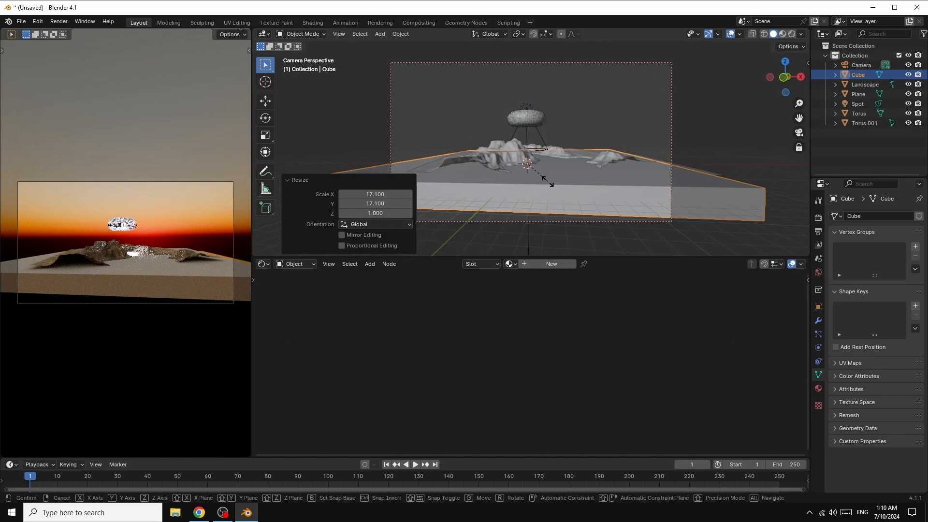
key("z")
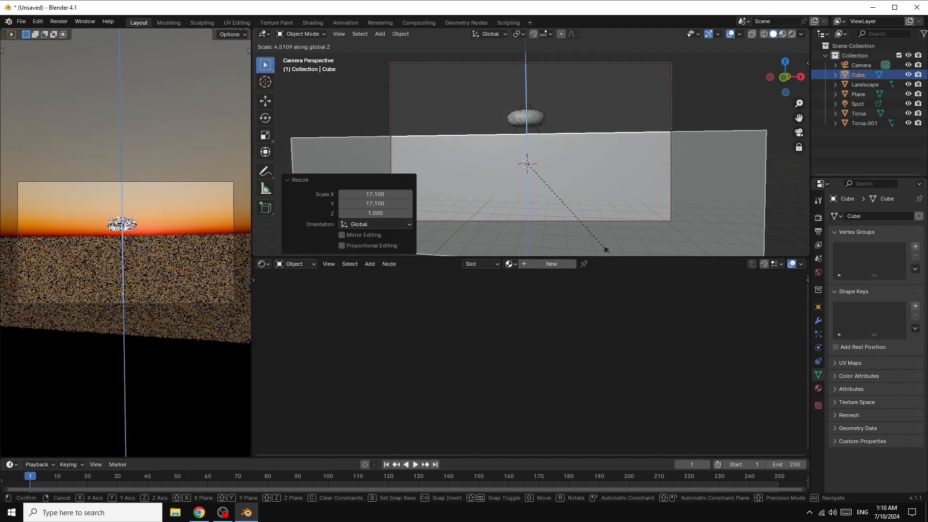
left_click(614, 236)
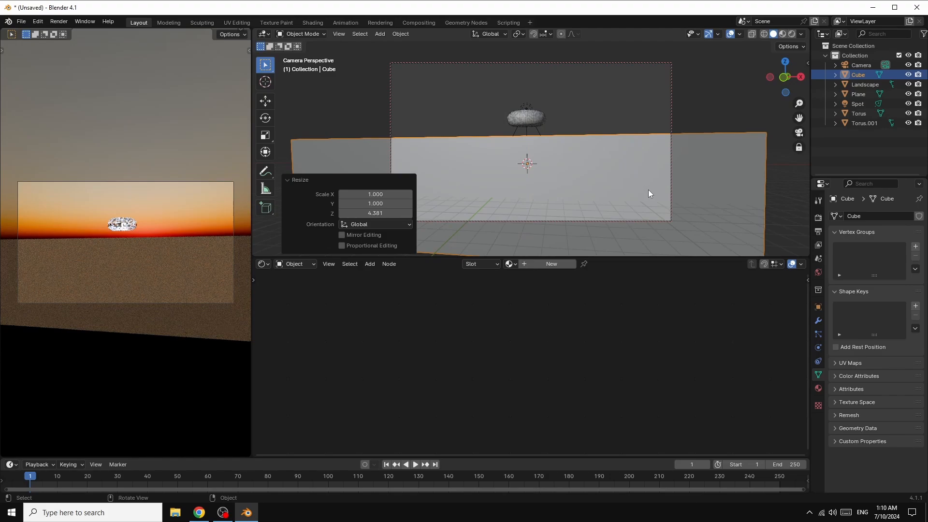
key("g")
key("z")
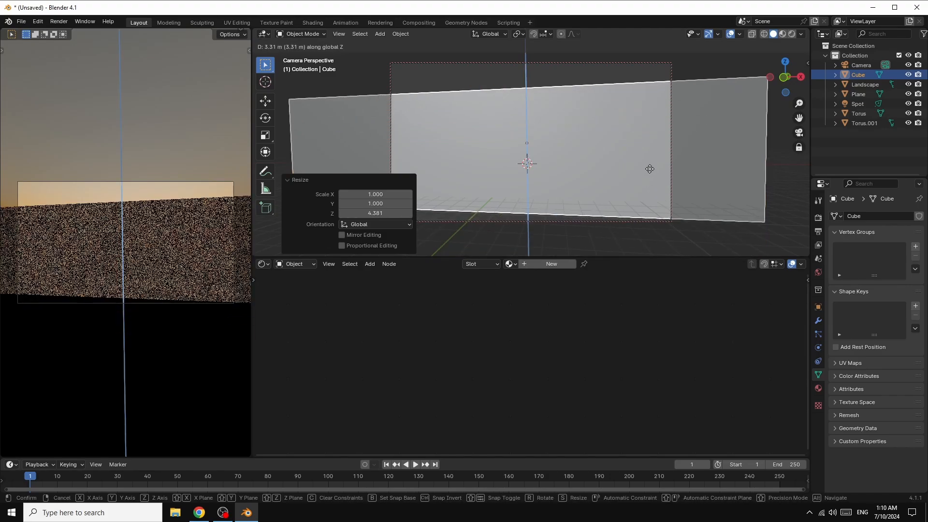
left_click(650, 169)
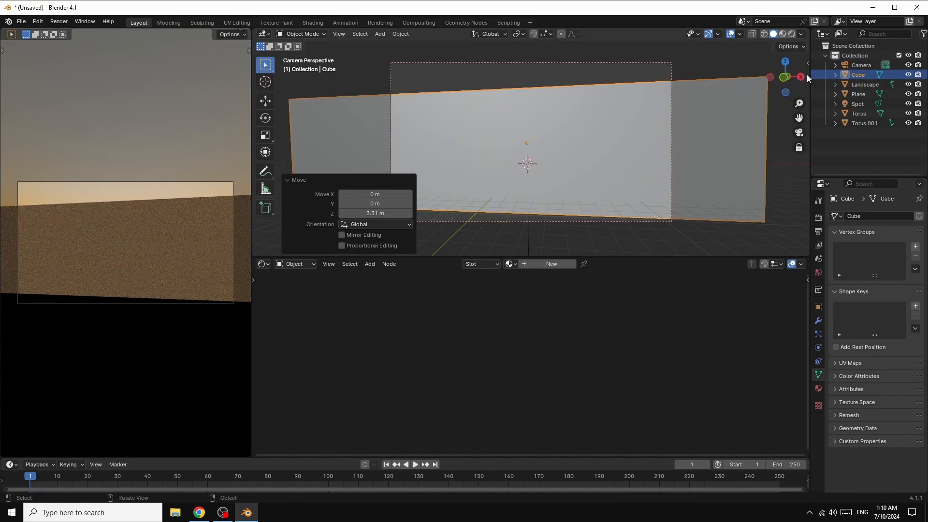
mouse_move(793, 76)
left_mouse_down()
mouse_move(791, 62)
mouse_move(808, 85)
left_mouse_up()
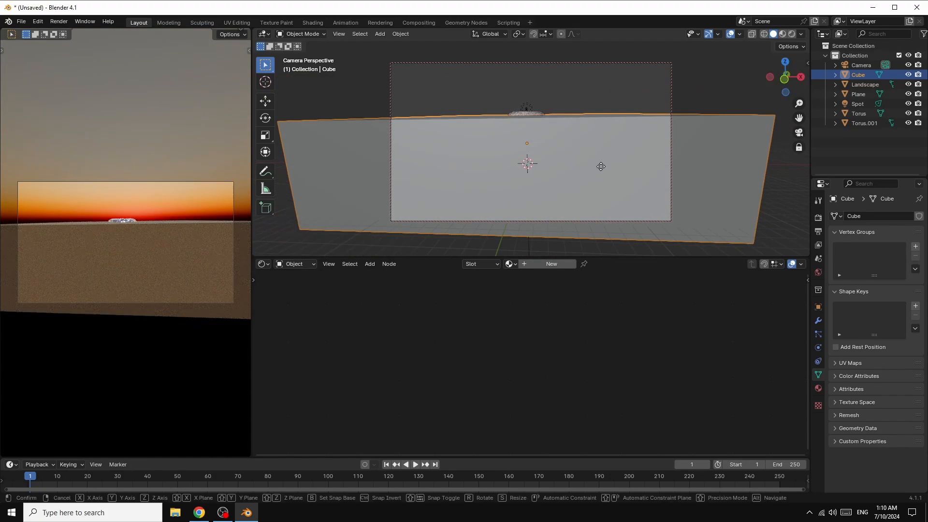
Step: Move the cube up about 1.22 m along the Z axis
key("g")
key("z")
left_click(604, 160)
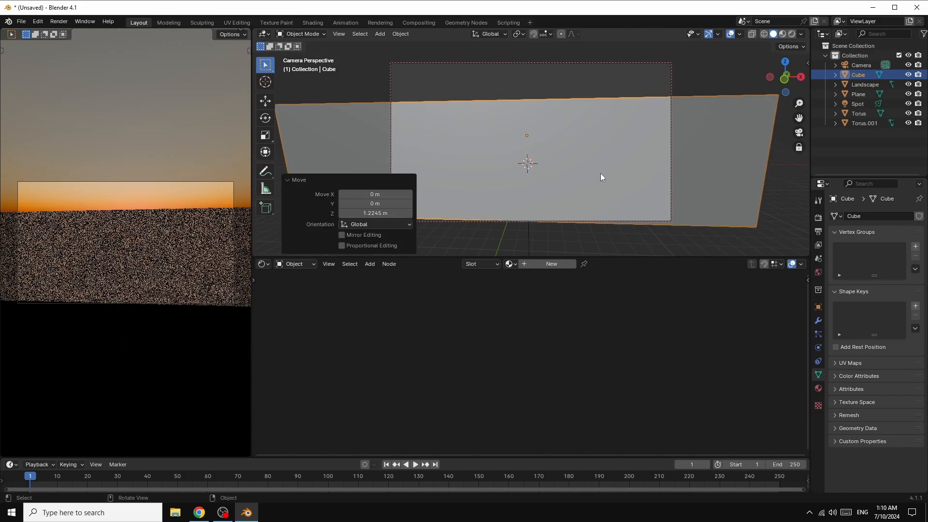
Step: Create a new material for the cube and delete its Principled BSDF node
left_click_drag(786, 82, 776, 92)
scroll(622, 224, "up", 3)
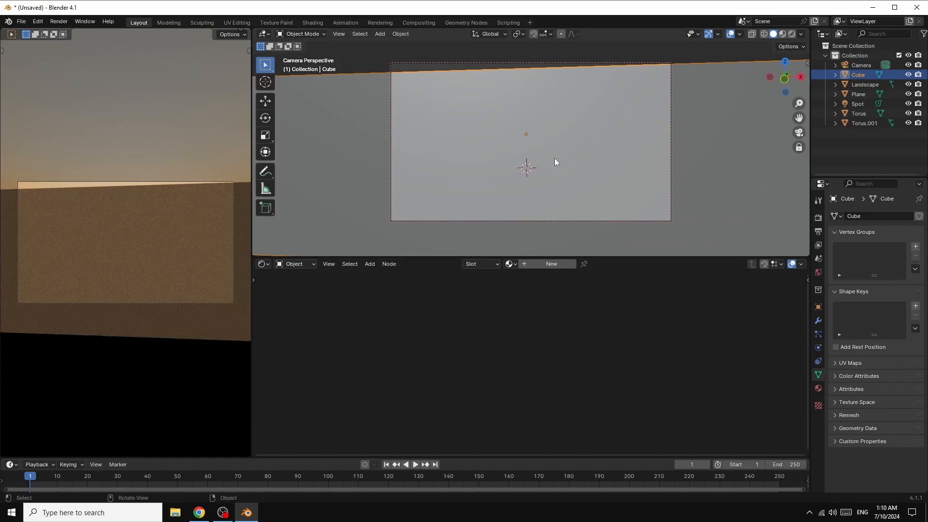
left_click(549, 264)
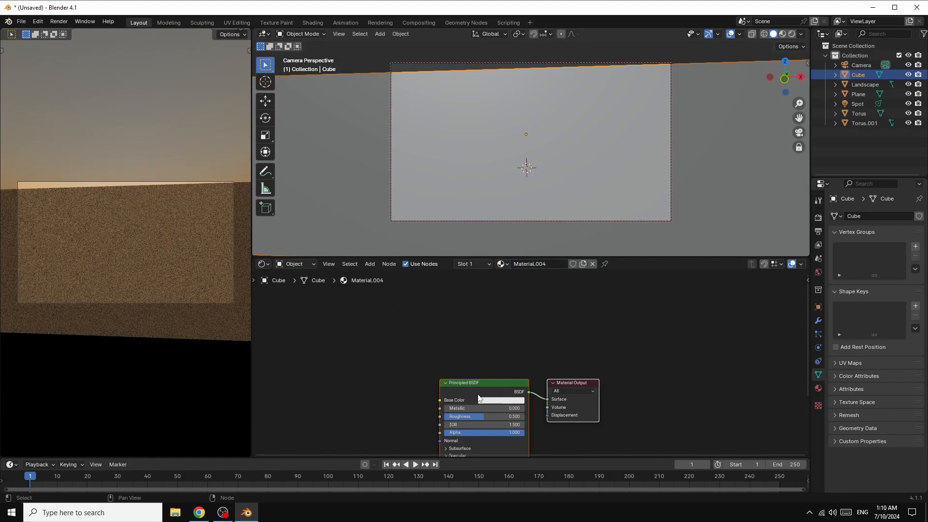
scroll(464, 372, "up", 2)
left_click_drag(469, 349, 476, 334)
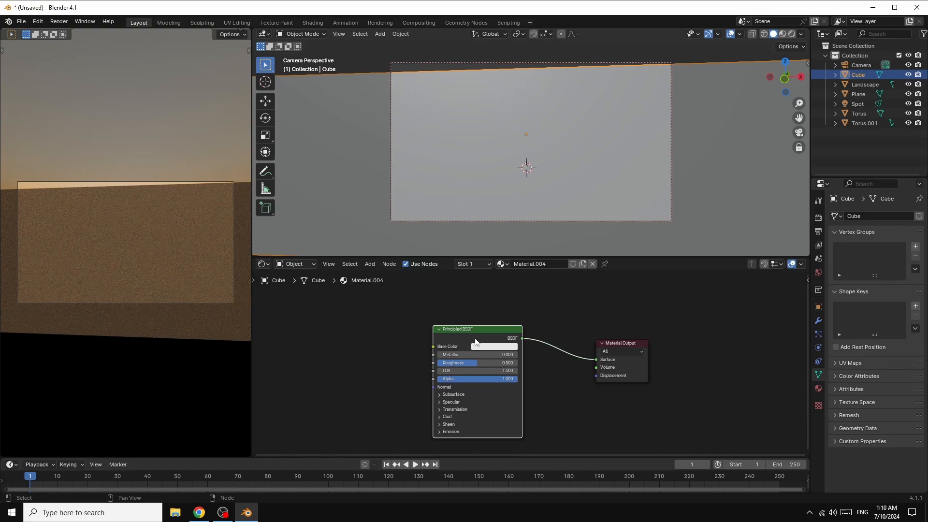
right_click(474, 338)
left_click(443, 329)
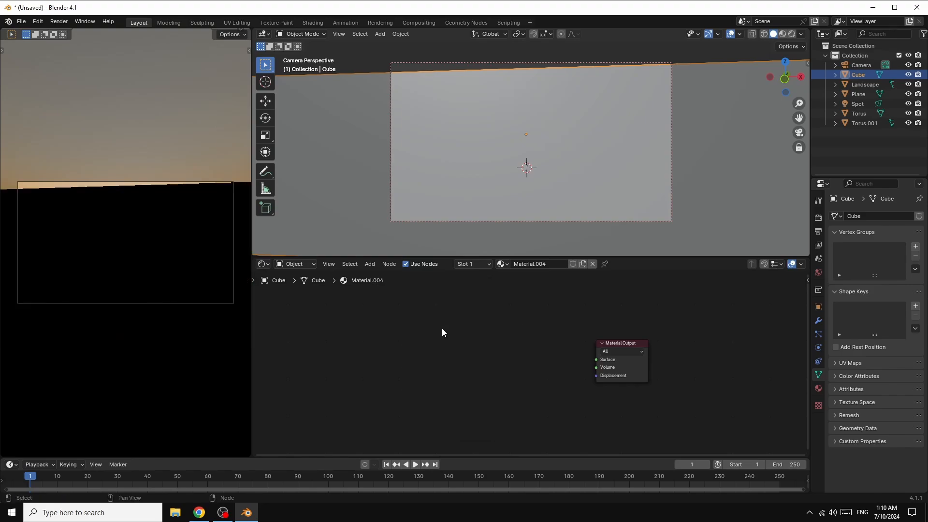
Step: Add a Volume Scatter shader node and connect its output to the Material Output's Volume input
left_click(372, 265)
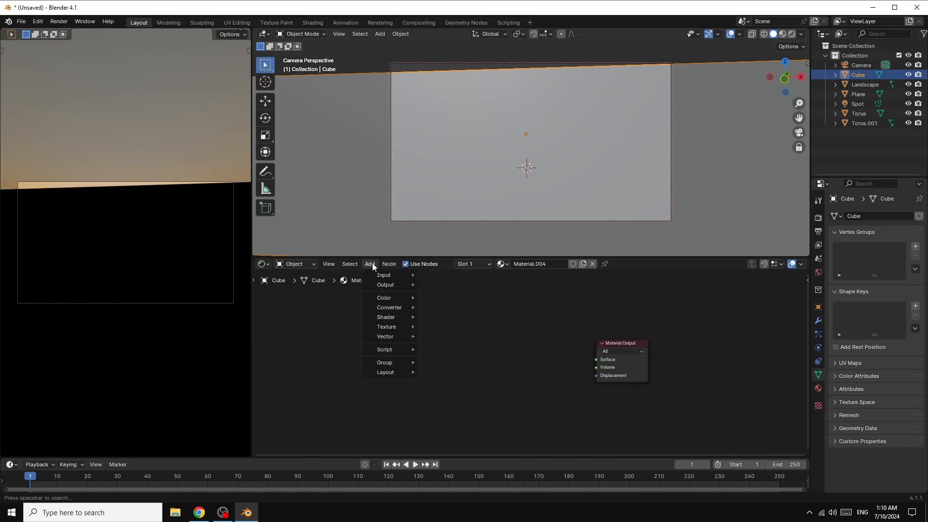
mouse_move(401, 317)
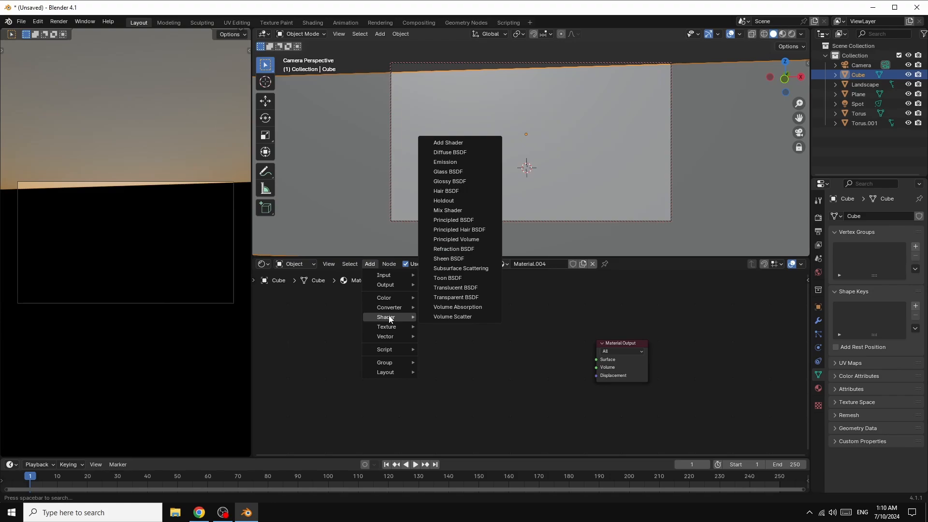
left_click(456, 316)
left_click(465, 356)
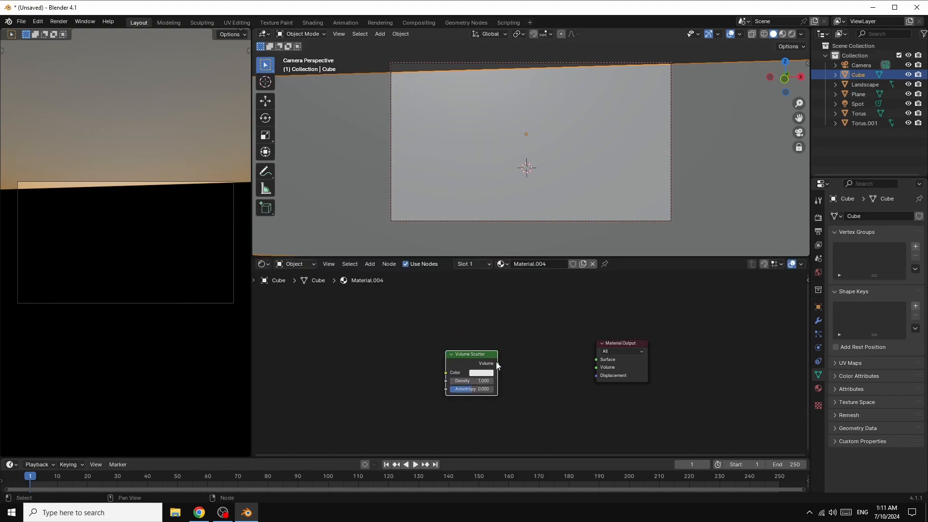
left_click_drag(496, 362, 595, 367)
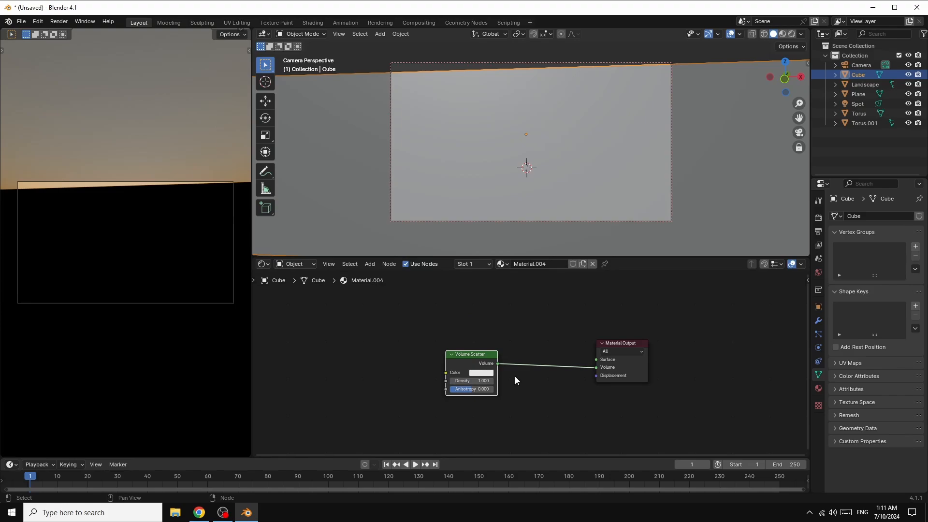
Step: Set the Volume Scatter node's Density to 0.01 and its Anisotropy to 0.7
left_click(485, 381)
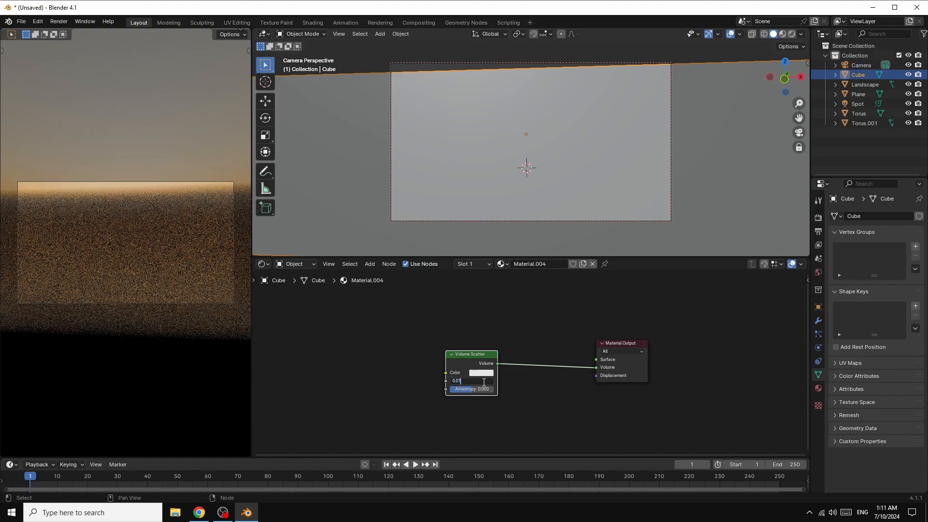
key("Return")
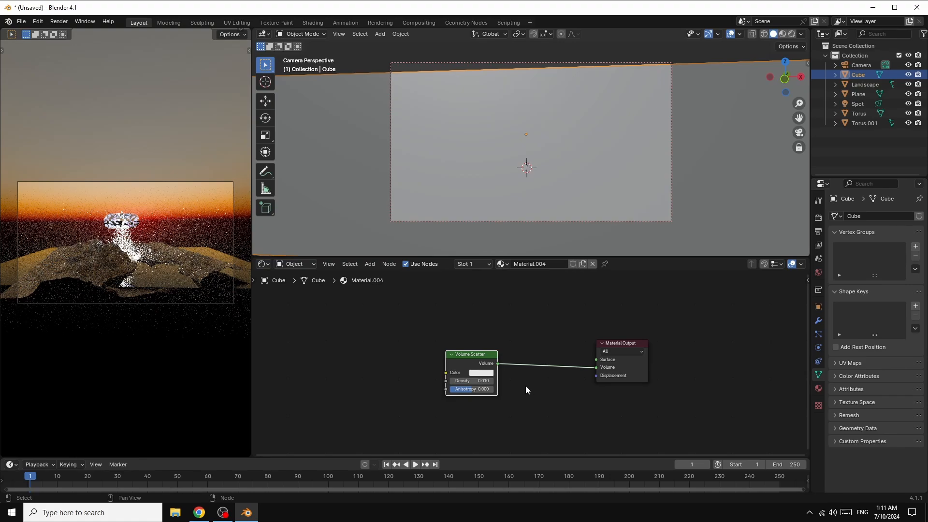
mouse_move(474, 389)
left_mouse_down()
mouse_move(521, 389)
mouse_move(487, 389)
left_mouse_up()
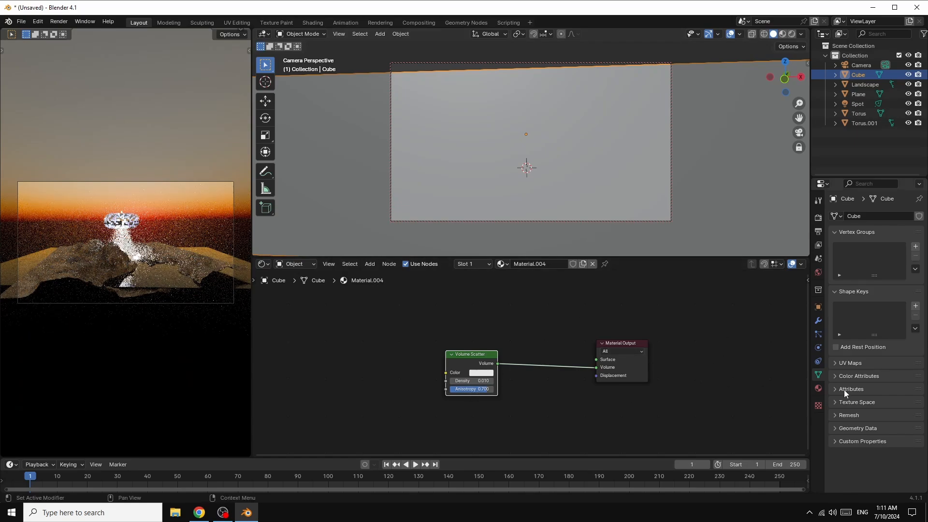
Step: Set the cube's viewport display to Wire in its object properties
left_click(819, 308)
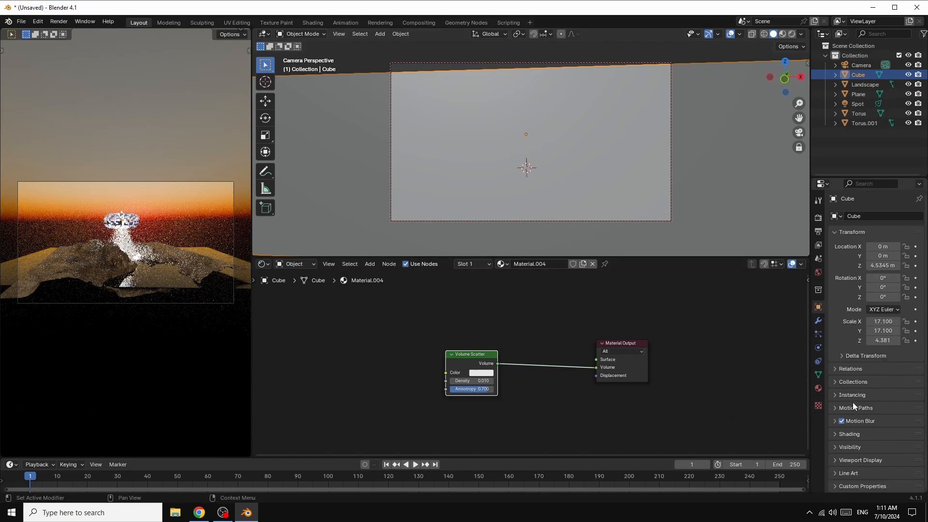
left_click(834, 460)
scroll(888, 446, "down", 5)
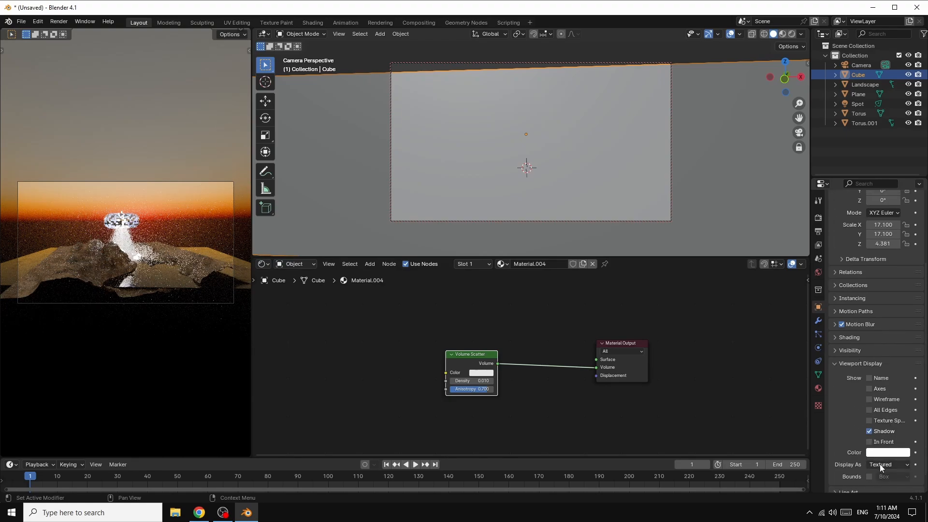
scroll(879, 463, "down", 1)
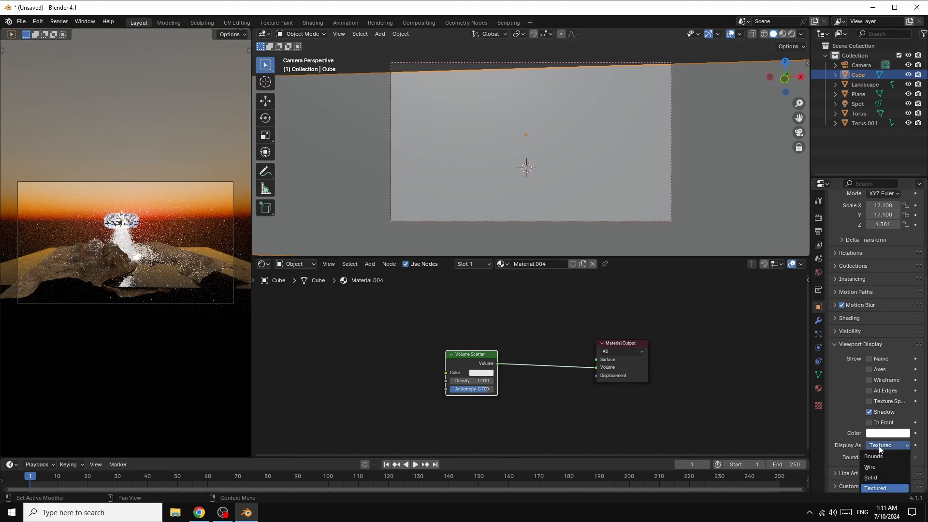
left_click(879, 446)
left_click(874, 467)
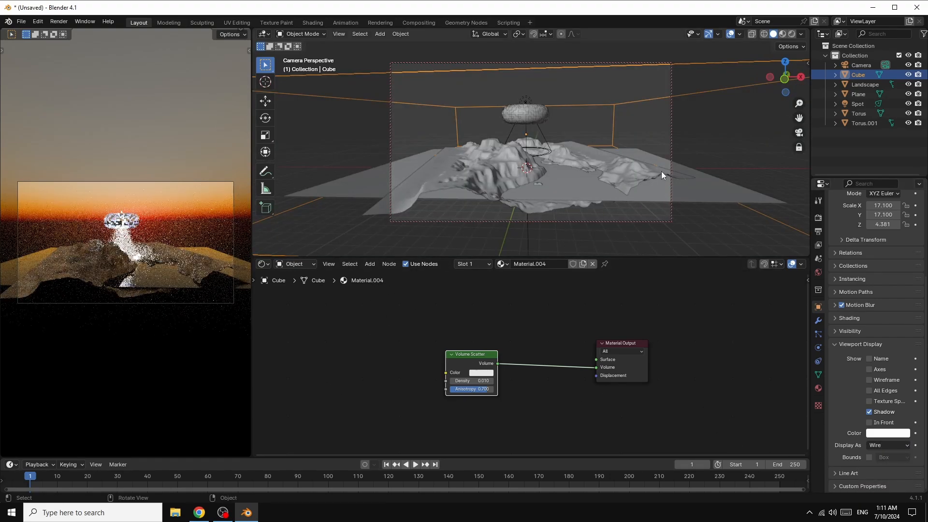
Step: Select the Spot light under the torus and enable shader nodes for it
scroll(661, 171, "up", 3)
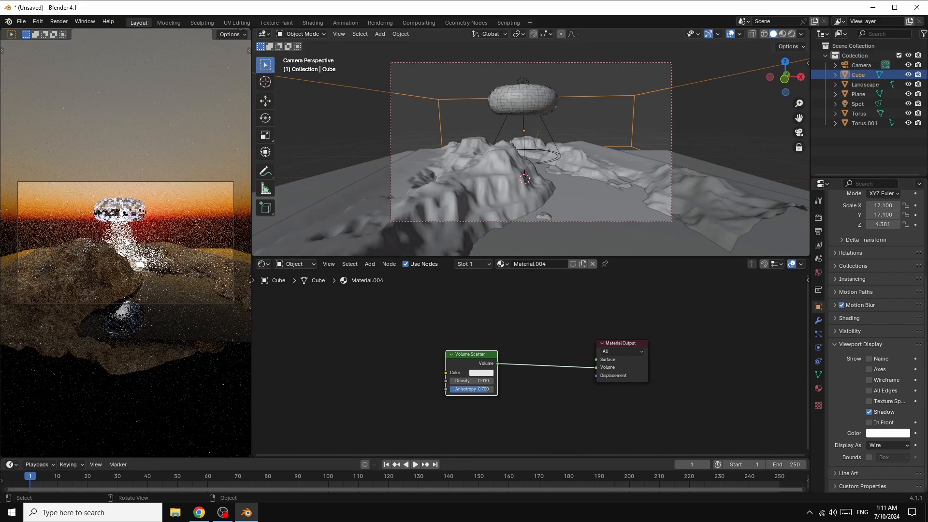
left_click(487, 154)
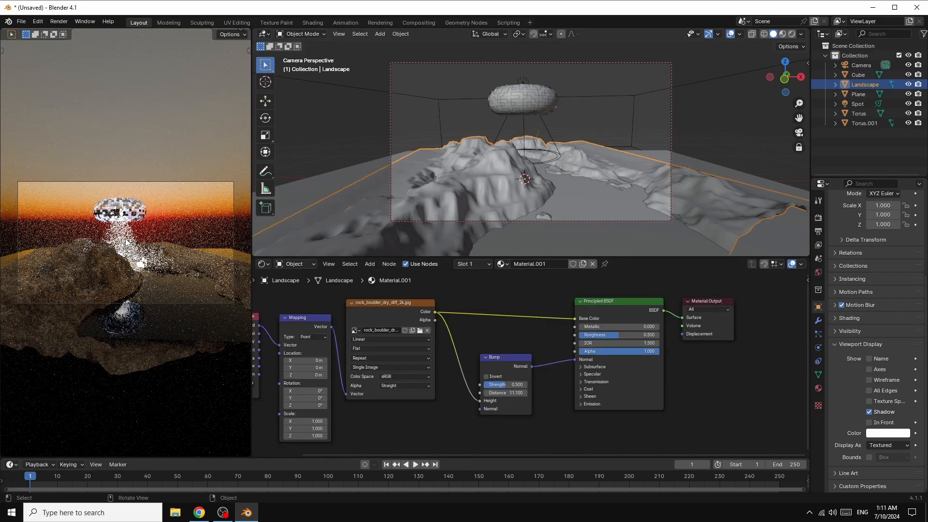
left_click(525, 123)
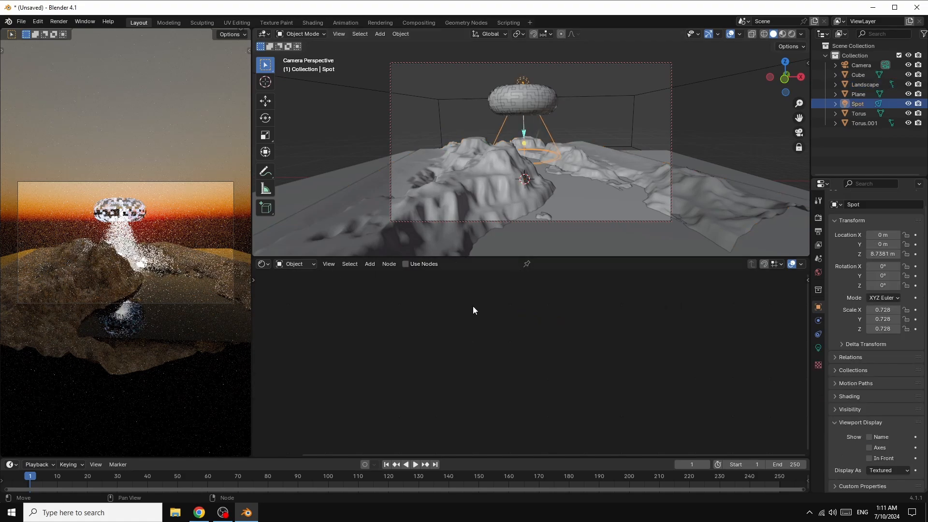
left_click(405, 264)
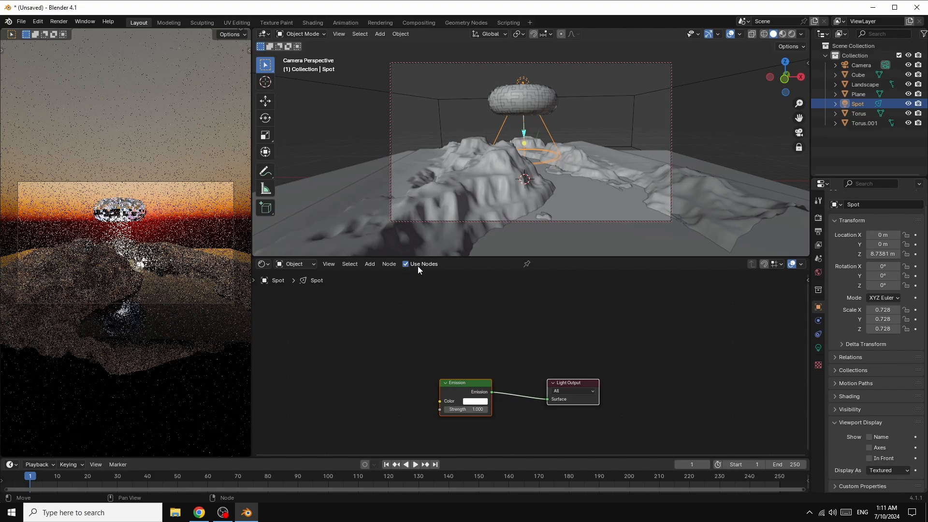
left_click_drag(474, 381, 530, 320)
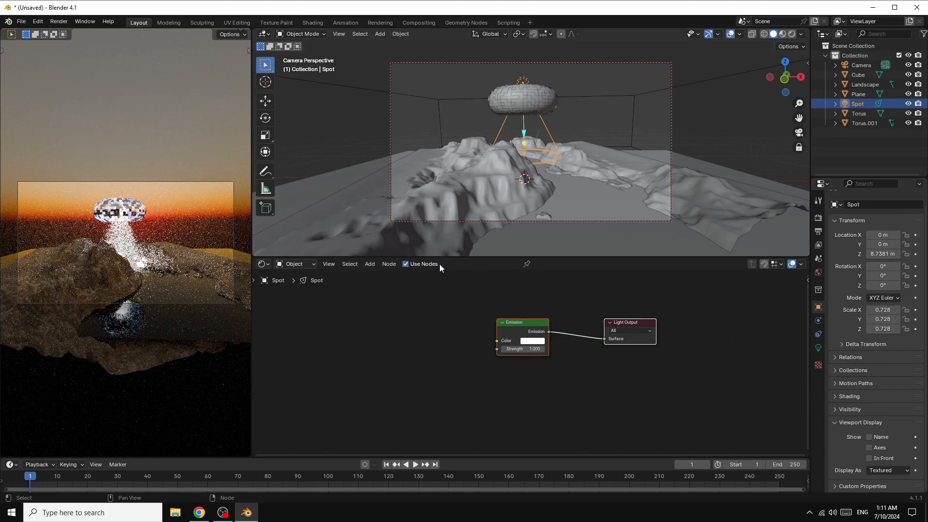
Step: Add an Image Texture node to the Spot light and connect its Color output to the Emission node's Color
left_click(369, 263)
mouse_move(388, 329)
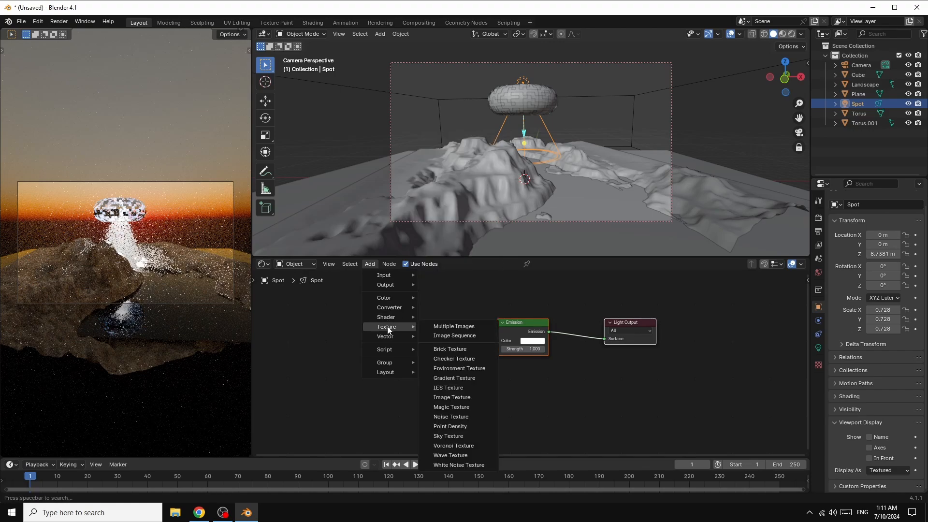
left_click(462, 396)
left_click(366, 315)
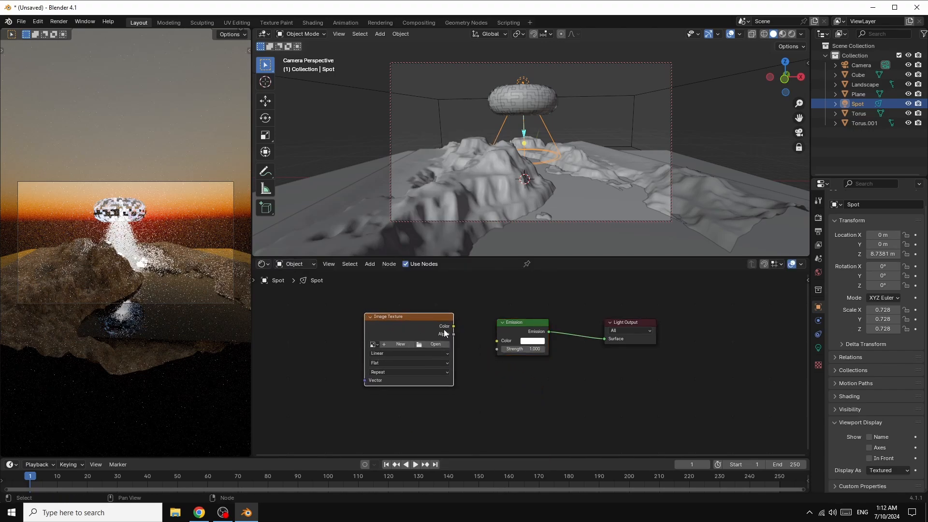
left_click_drag(453, 326, 496, 340)
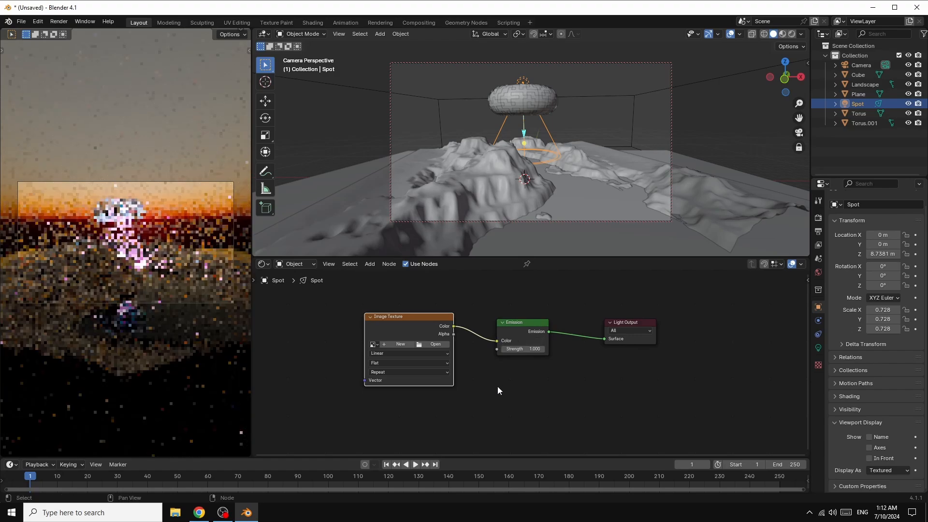
Step: Load the first image from the IMAGES\abstract glitchy folder into the Image Texture node and set the Emission Strength to 3.7
left_click(434, 345)
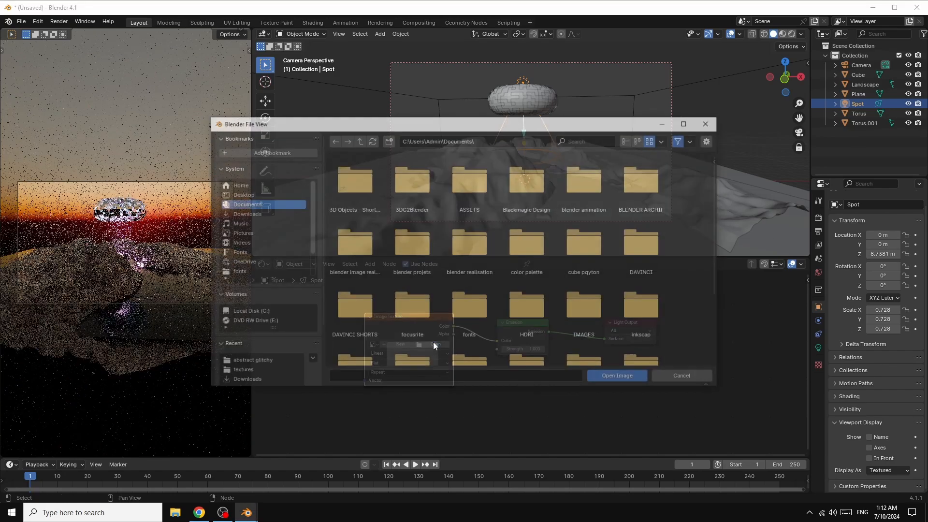
double_click(581, 307)
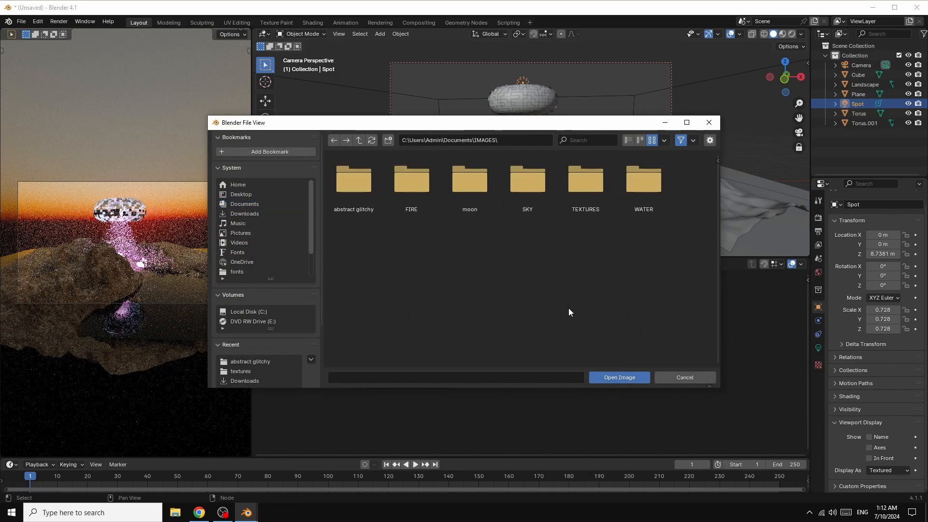
left_click(348, 194)
double_click(345, 190)
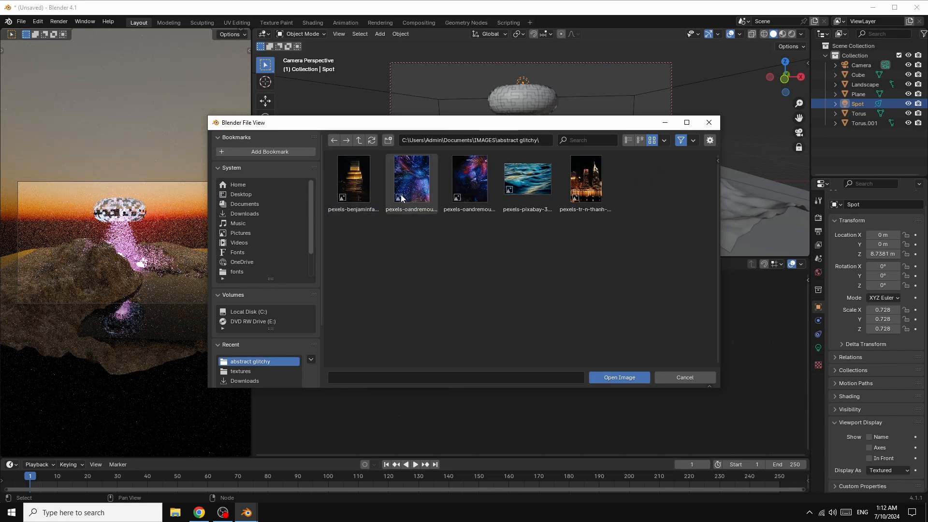
double_click(358, 180)
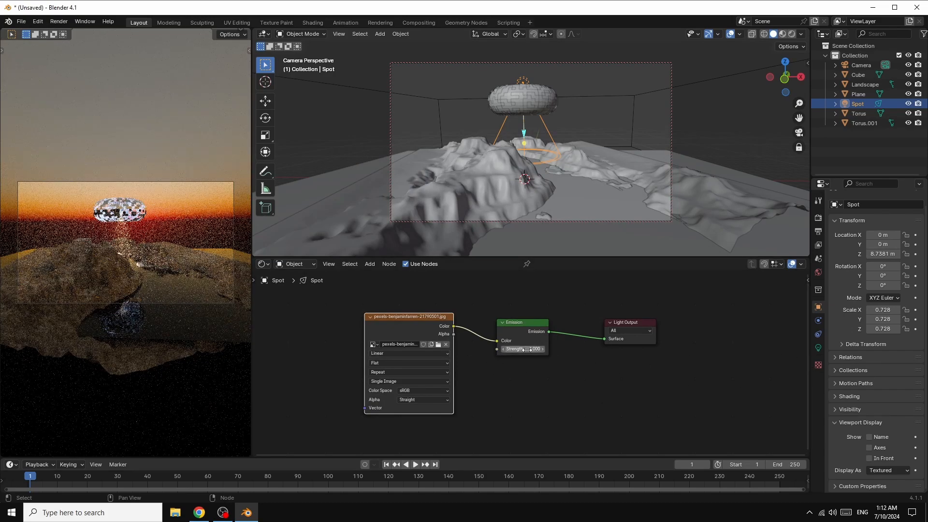
left_click_drag(526, 348, 533, 348)
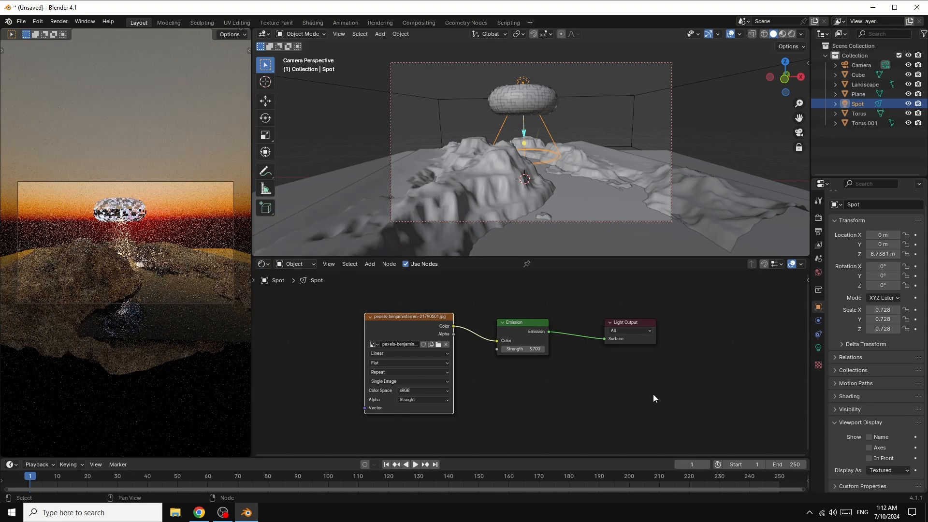
Step: Enable viewport denoising in the render settings and raise the Spot light's Emission Strength to 5.6
left_click(818, 219)
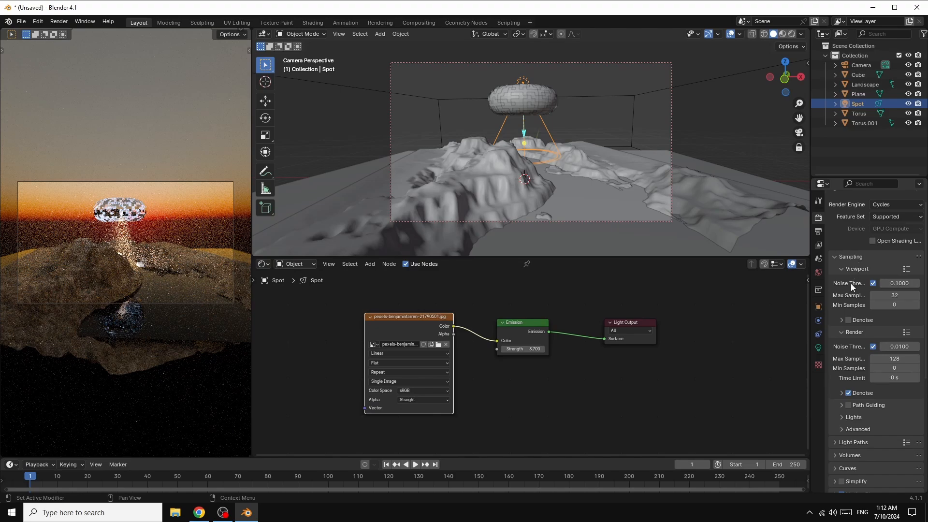
left_click(849, 319)
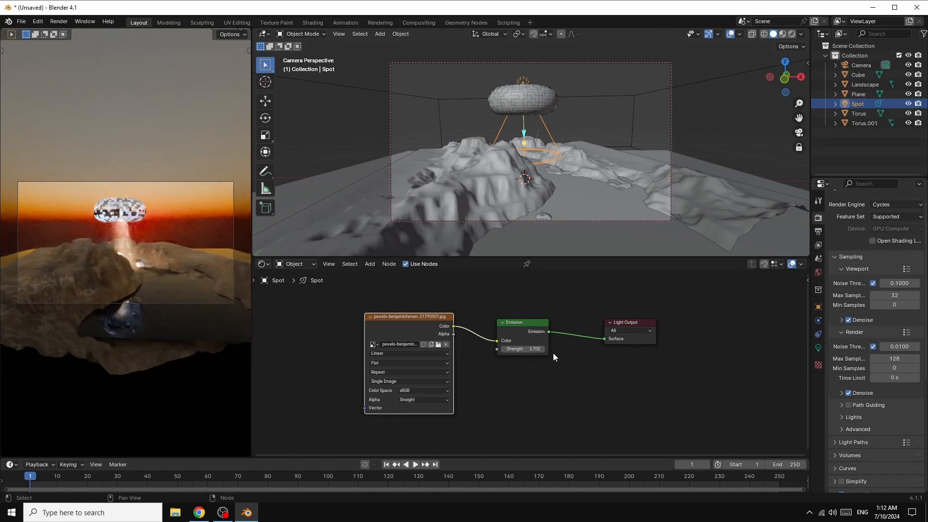
left_click_drag(529, 349, 629, 349)
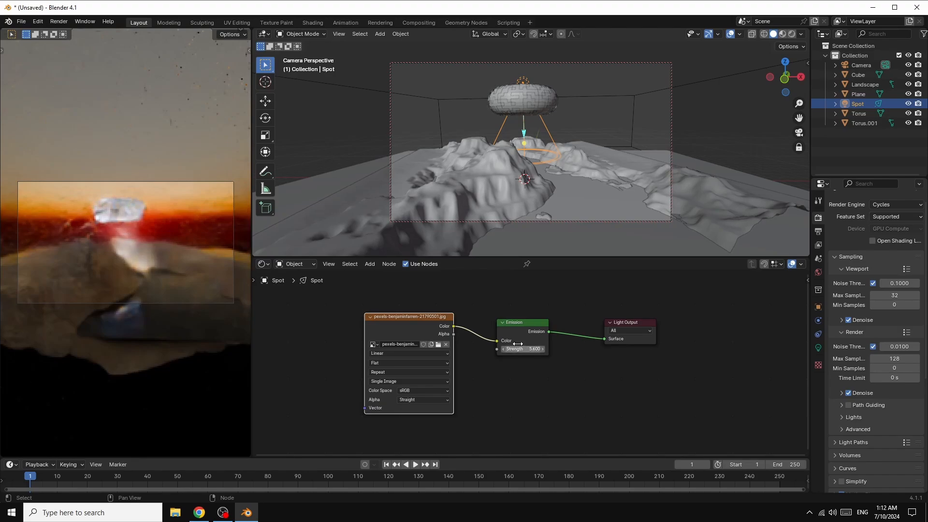
Step: Set the Spot light's beam Blend to 0.87 and its Spot Size to about 60.8°
left_click(816, 347)
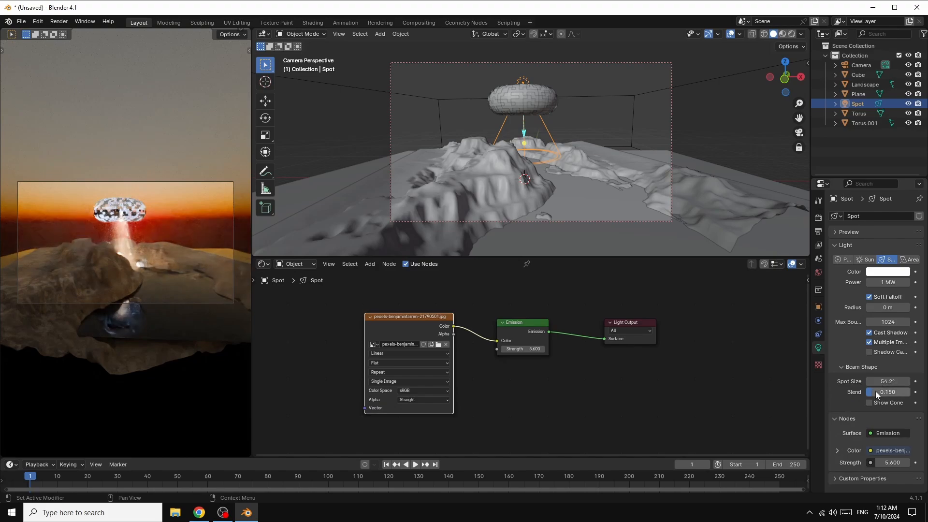
left_click_drag(874, 390, 903, 391)
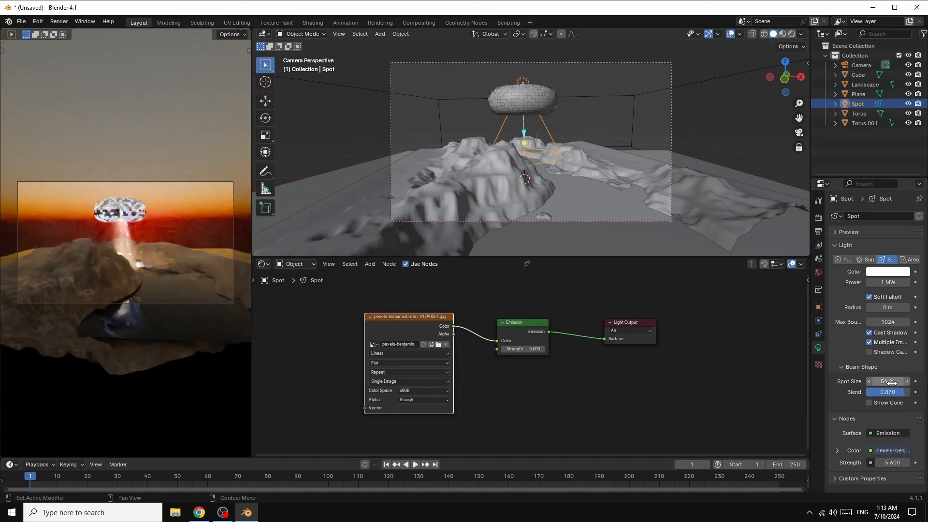
left_click_drag(889, 381, 917, 381)
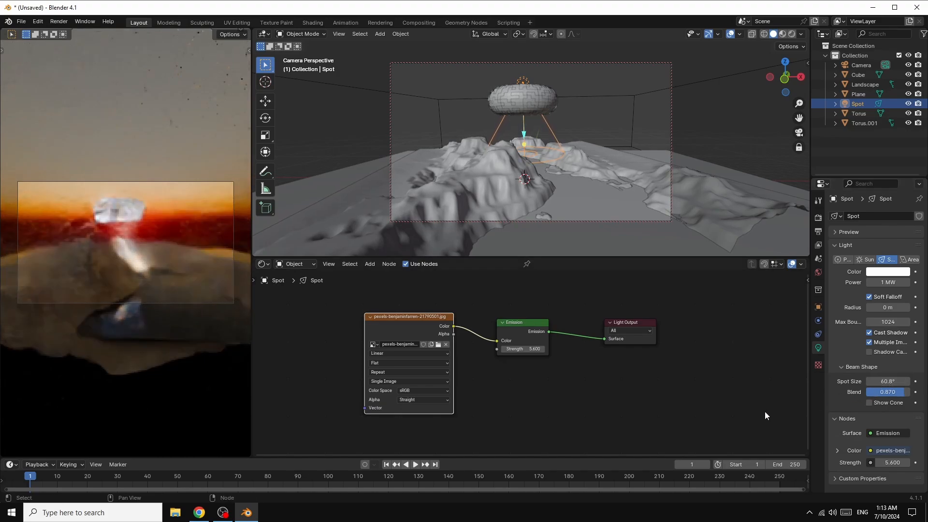
Step: Raise the Air density of the world's Sky Texture and reframe the camera around the saucer and canyon
left_click(818, 272)
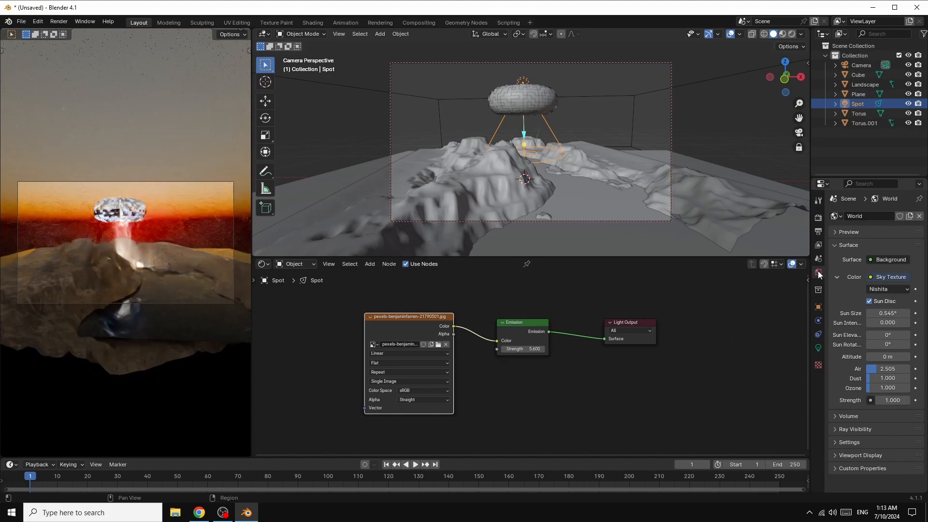
left_click_drag(875, 368, 896, 368)
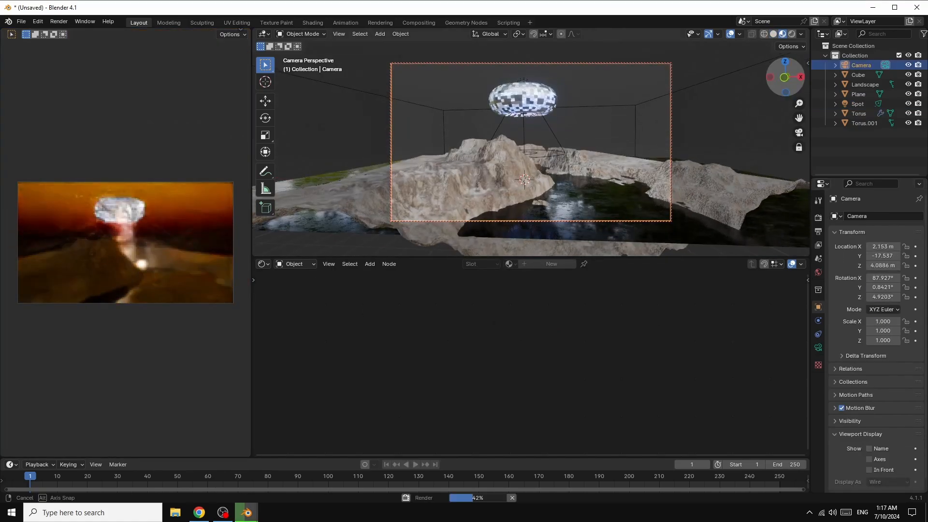
middle_click_drag(530, 160, 542, 158)
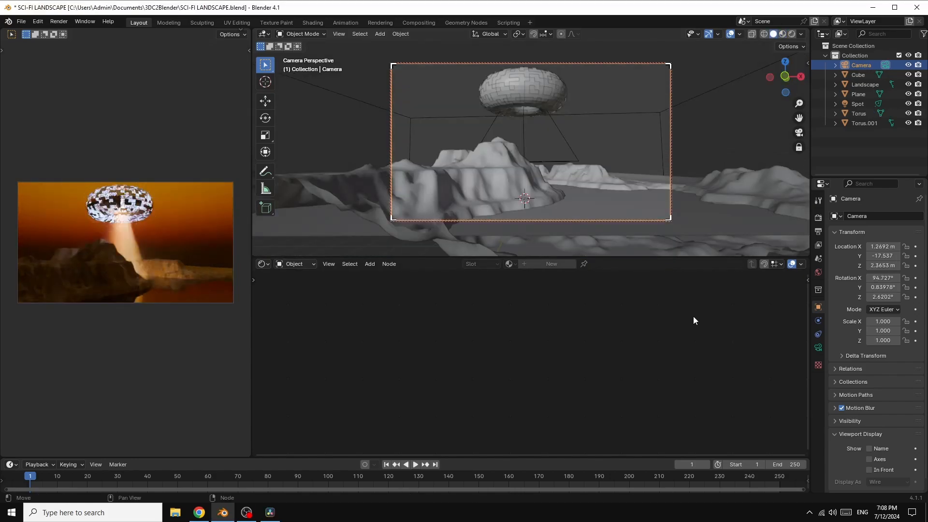
Step: Duplicate the panelled outer Torus in place and set the copy's Z rotation to 18°
left_click(538, 80)
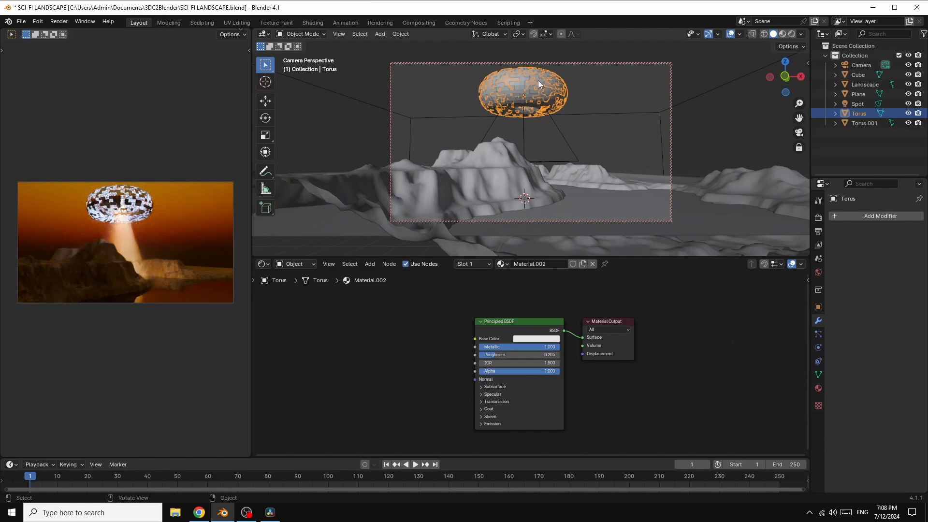
right_click(538, 80)
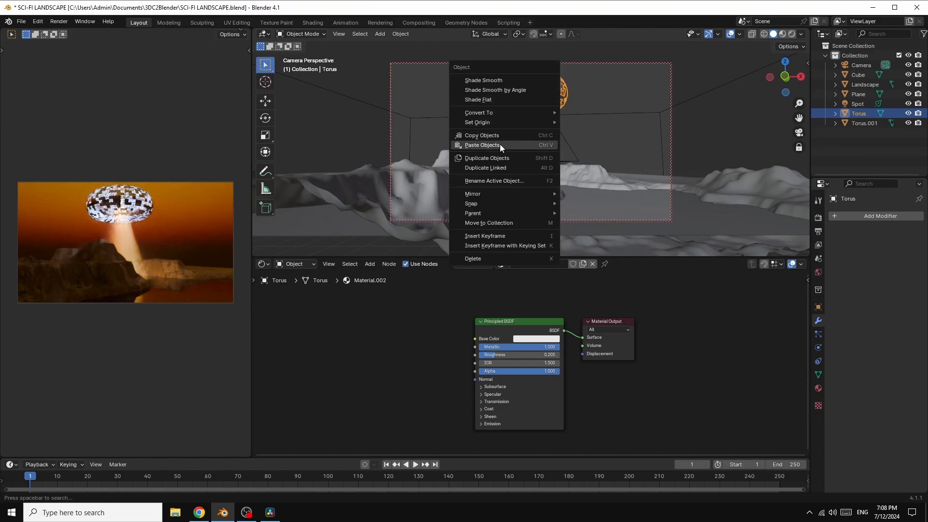
left_click(506, 158)
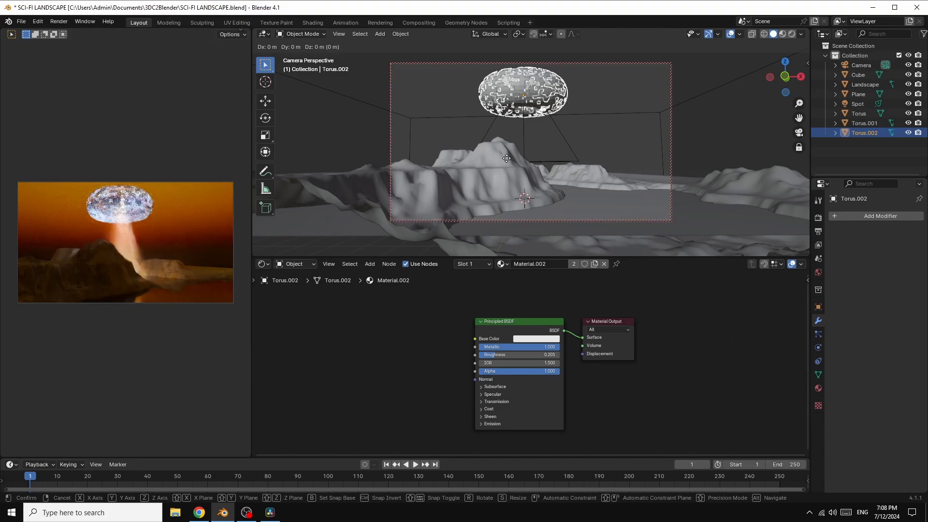
left_click(506, 158)
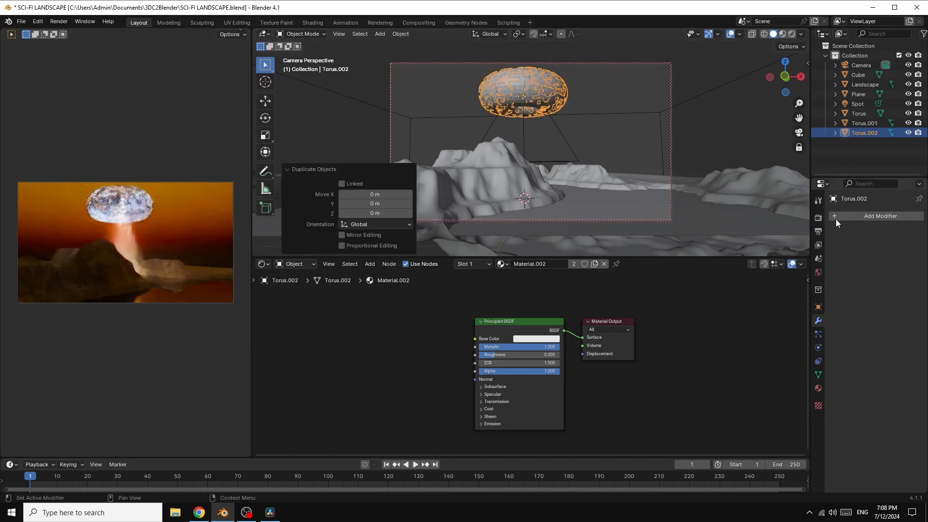
left_click(818, 307)
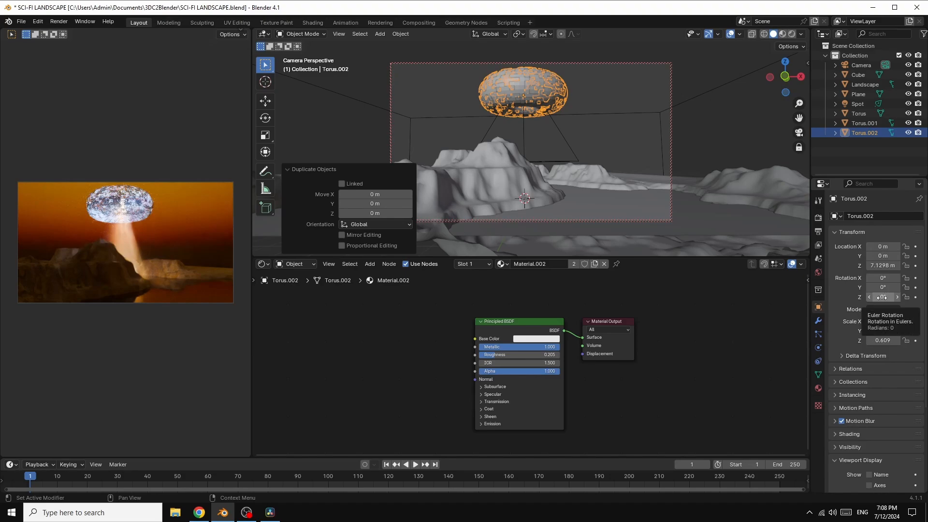
left_click_drag(882, 297, 890, 297)
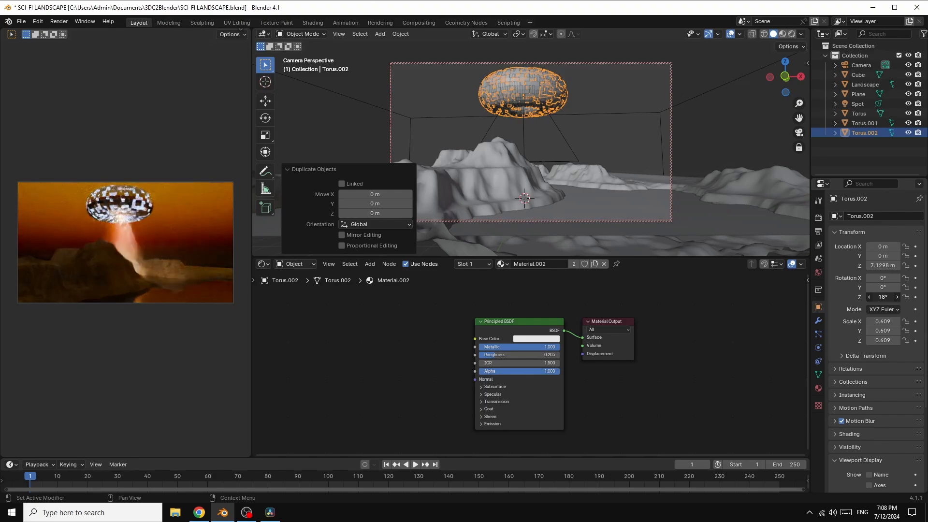
Step: Scale the glowing inner Torus.001 down uniformly by a factor of about 0.958
left_click(863, 124)
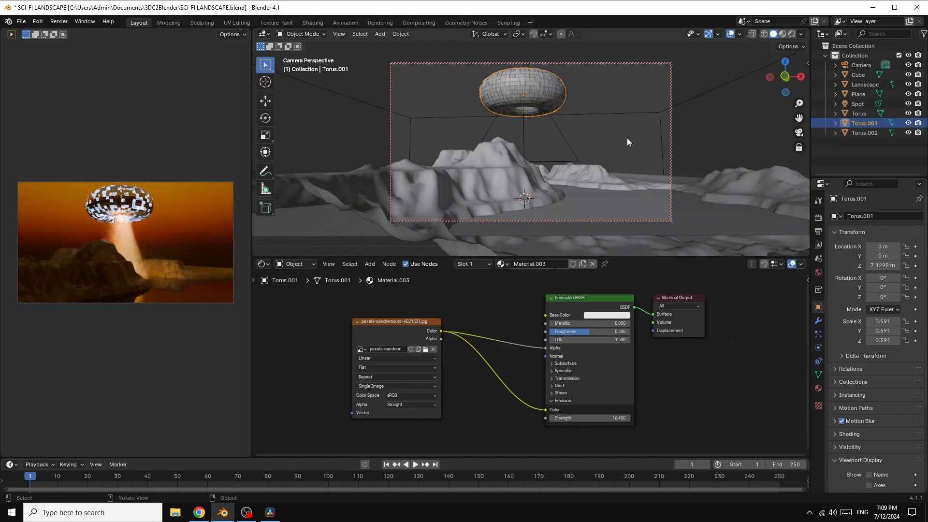
key("s")
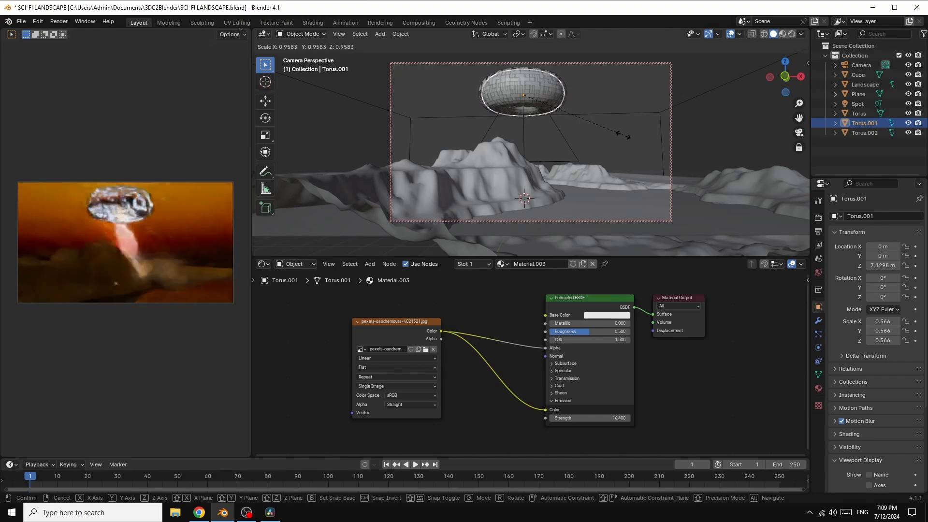
left_click(623, 137)
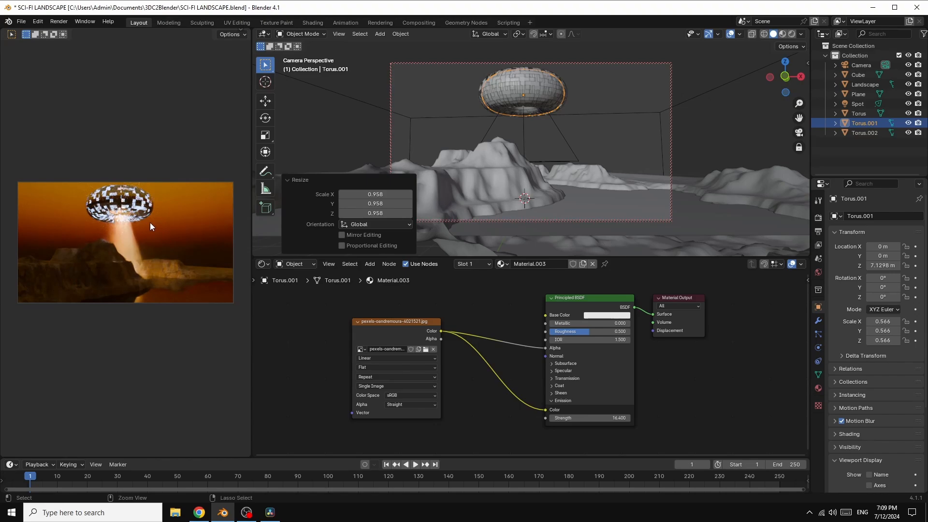
key("ctrl+space")
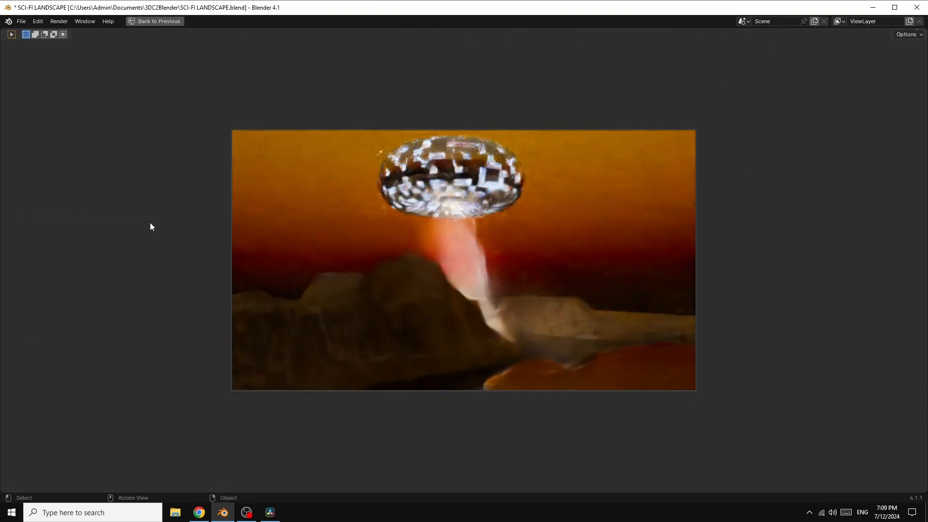
scroll(757, 183, "up", 4)
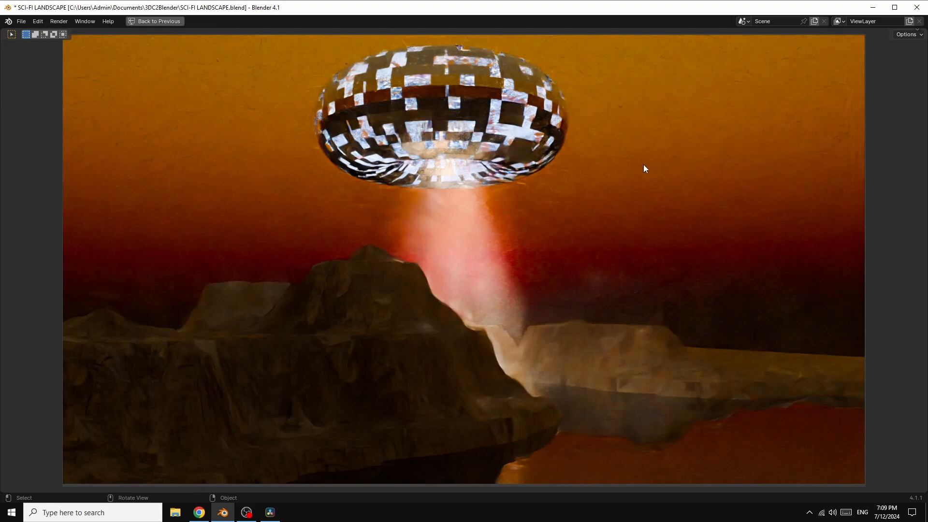
left_click(155, 21)
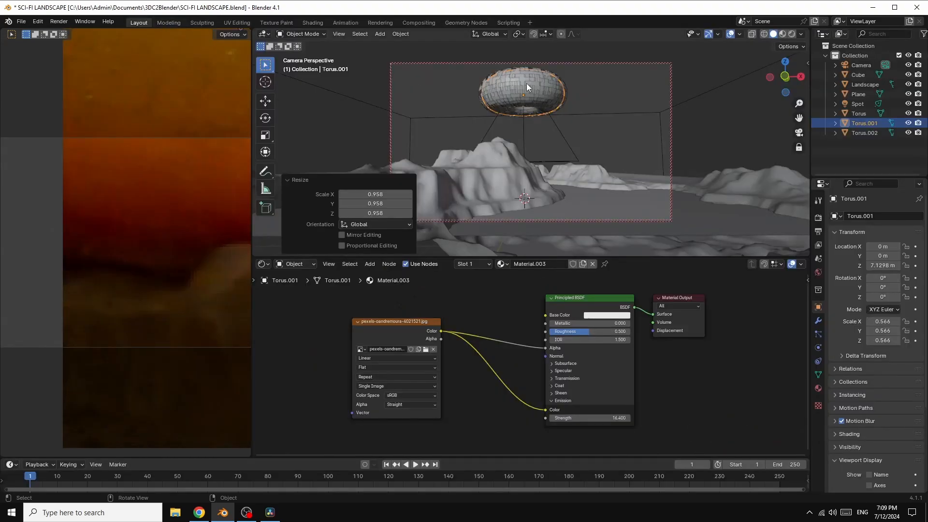
Step: Scale the duplicated shell Torus.002 up by about 1.042 and set its Z rotation to 46°
left_click(876, 133)
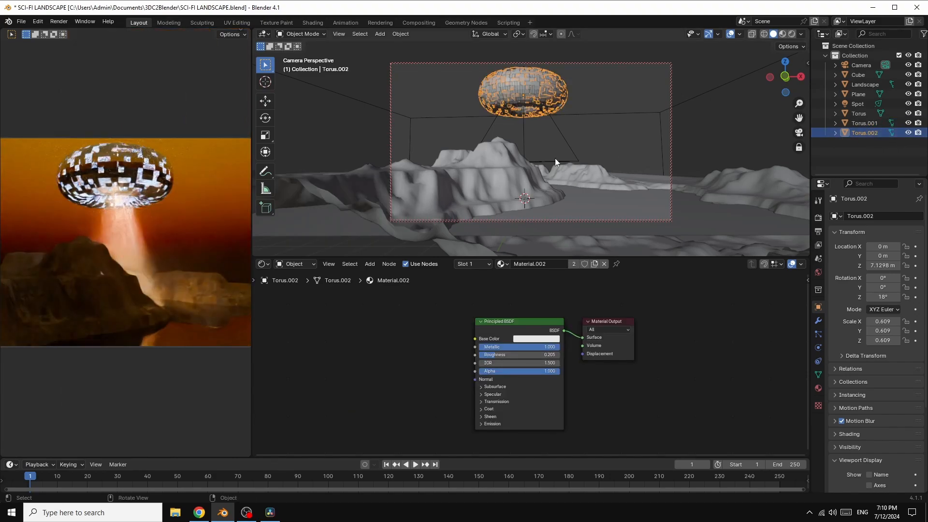
key("s")
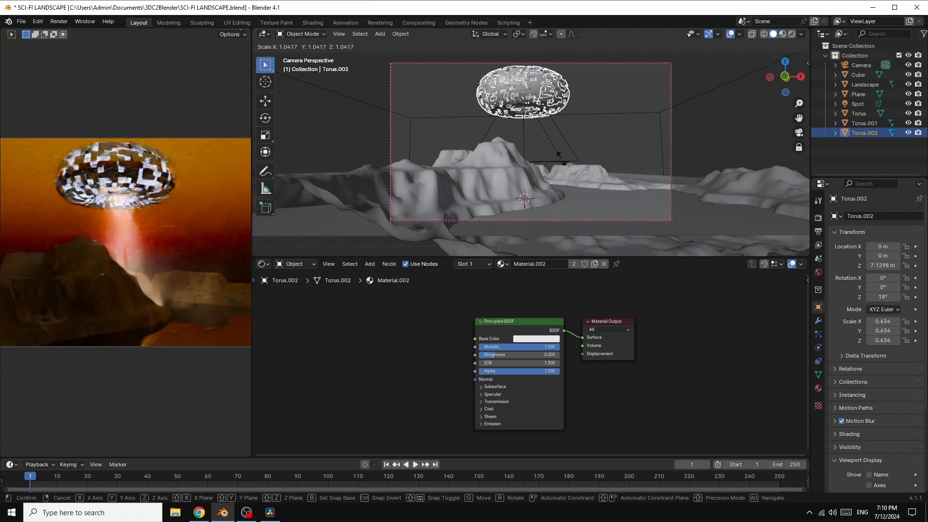
left_click(561, 159)
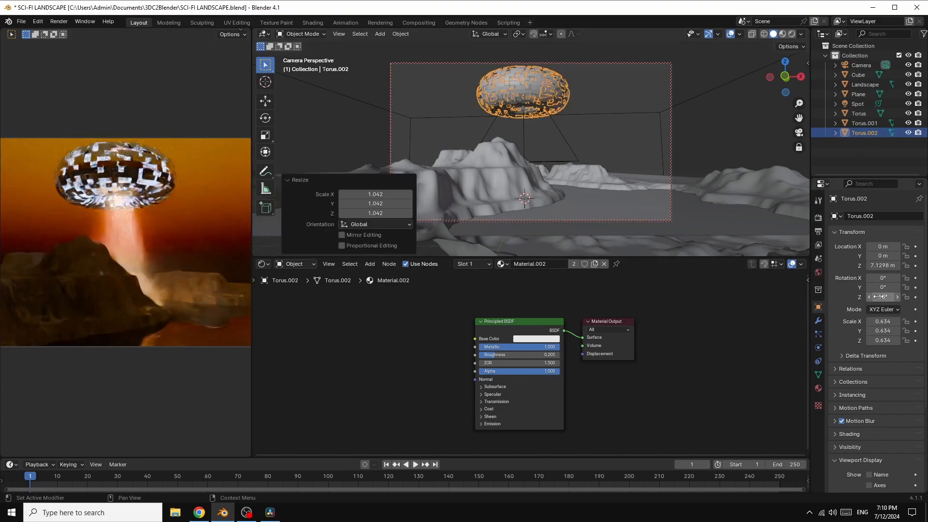
left_click_drag(878, 297, 922, 296)
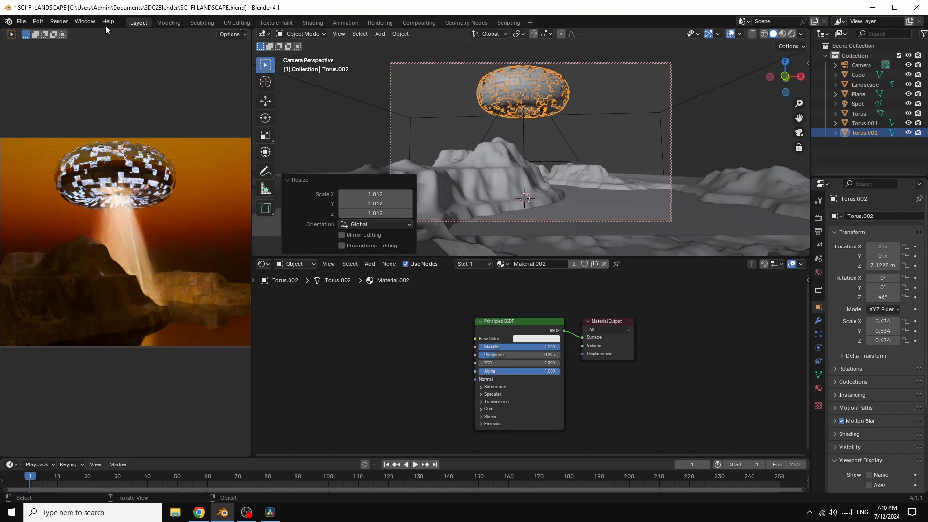
Step: Start rendering the current frame as an image and return to the main scene window
left_click(54, 19)
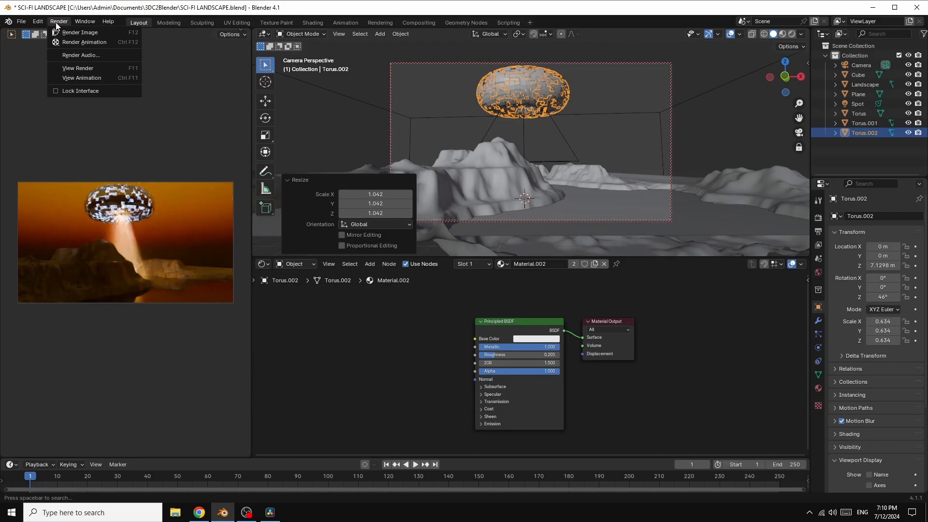
left_click(86, 32)
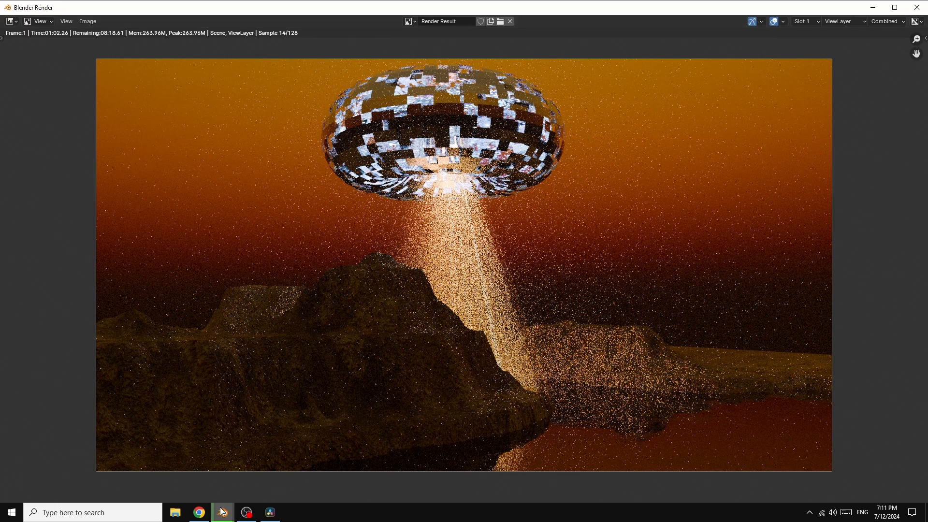
mouse_move(222, 511)
left_click(180, 462)
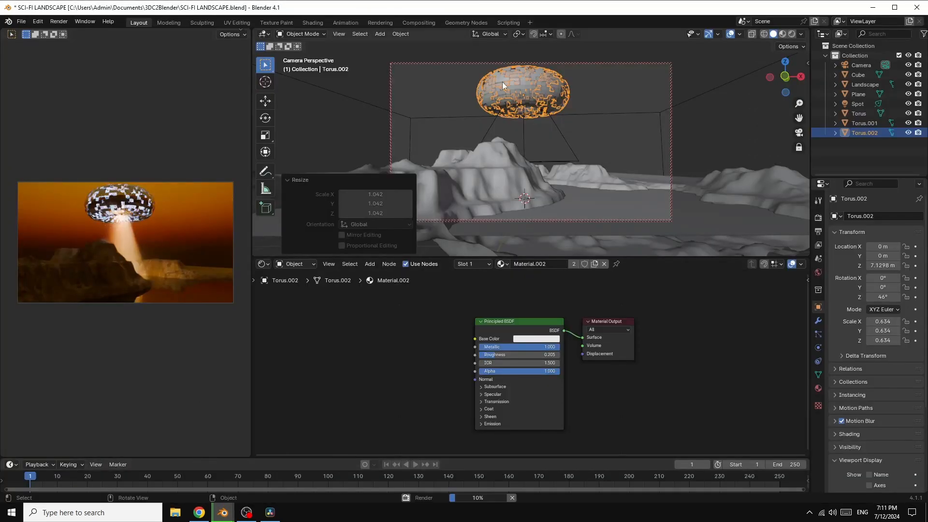
Step: Add a Solidify modifier to the original Torus shell with a thickness of 0.07 m
left_click(861, 114)
left_click(817, 322)
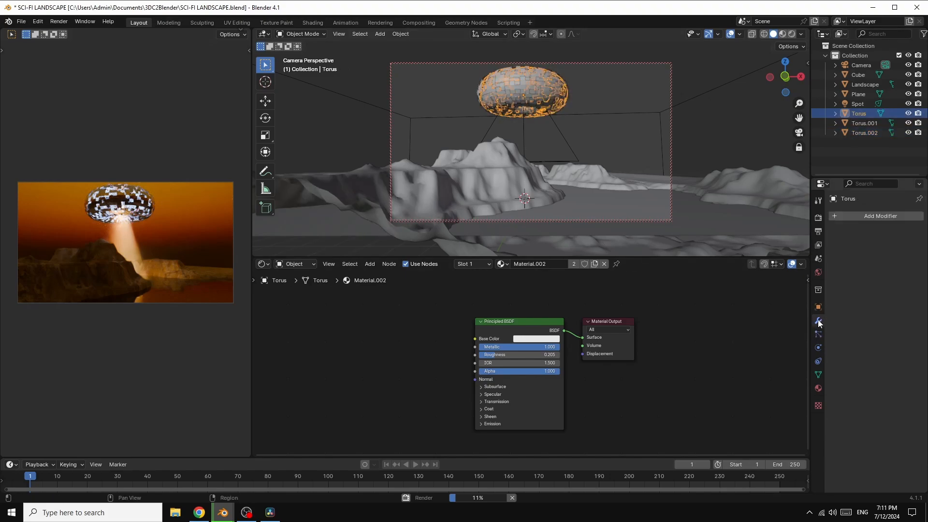
left_click(891, 216)
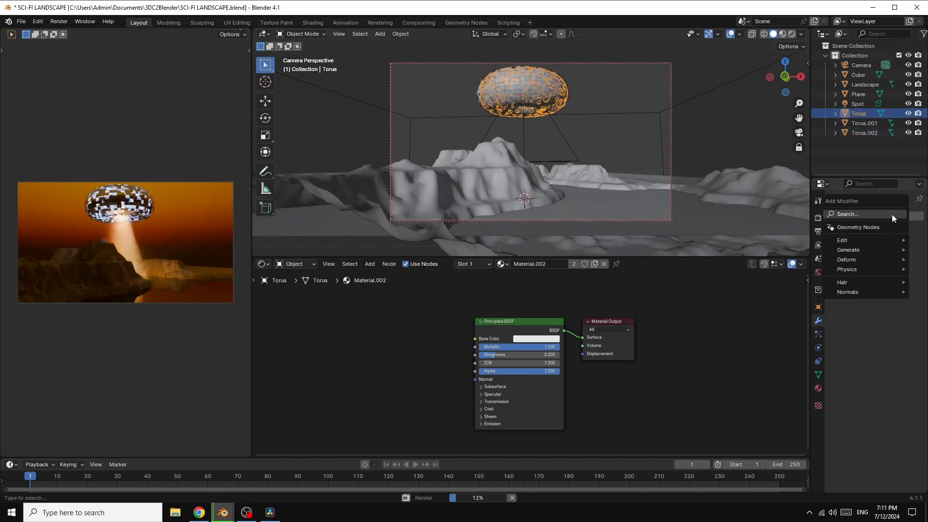
mouse_move(860, 250)
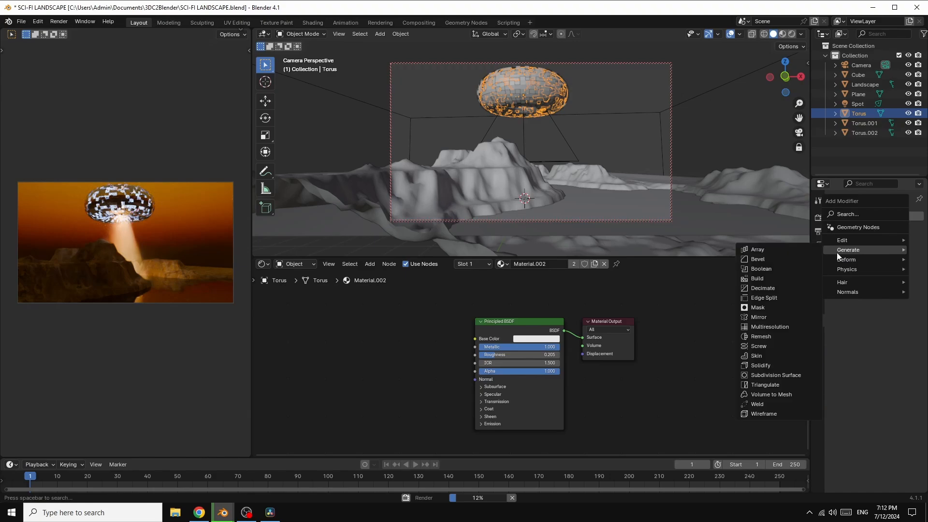
left_click(768, 366)
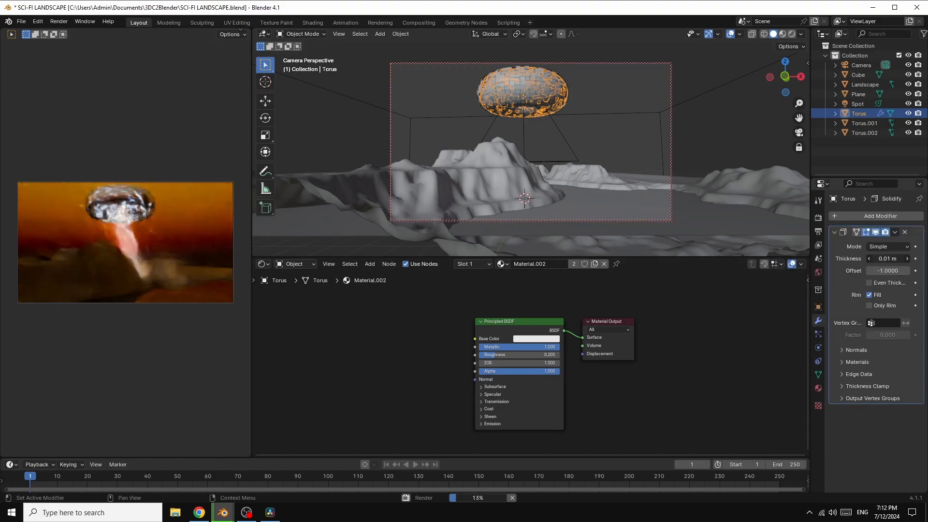
left_click_drag(887, 259, 893, 259)
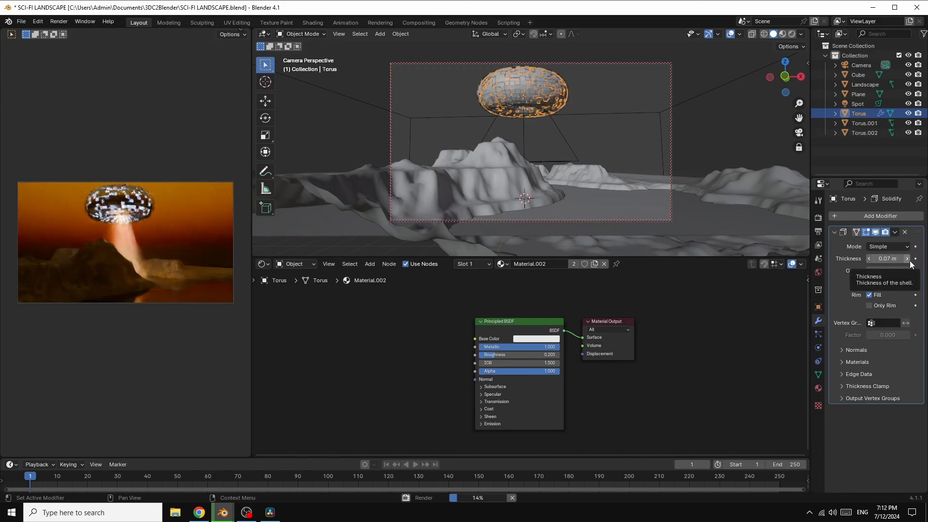
Step: Add a Solidify modifier to the duplicated shell Torus.002 with a thickness of 0.07 m
left_click(871, 133)
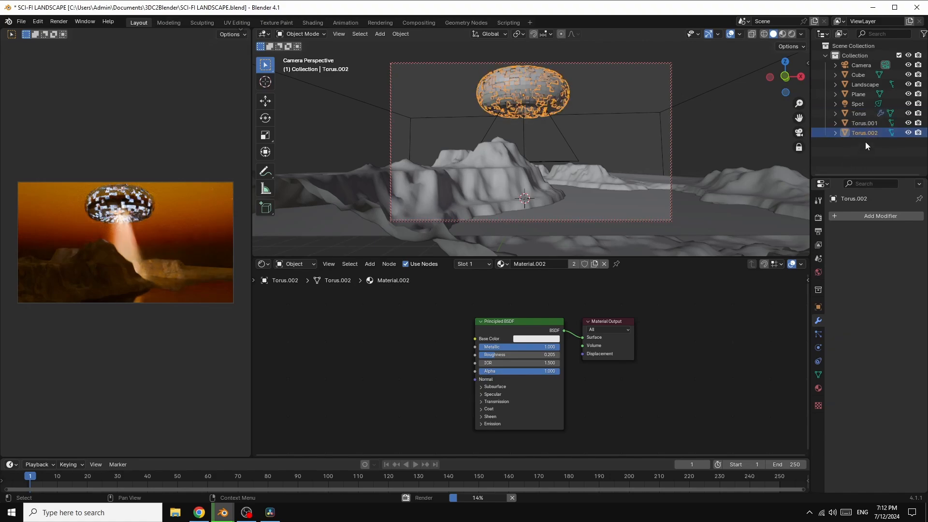
left_click(877, 216)
mouse_move(878, 216)
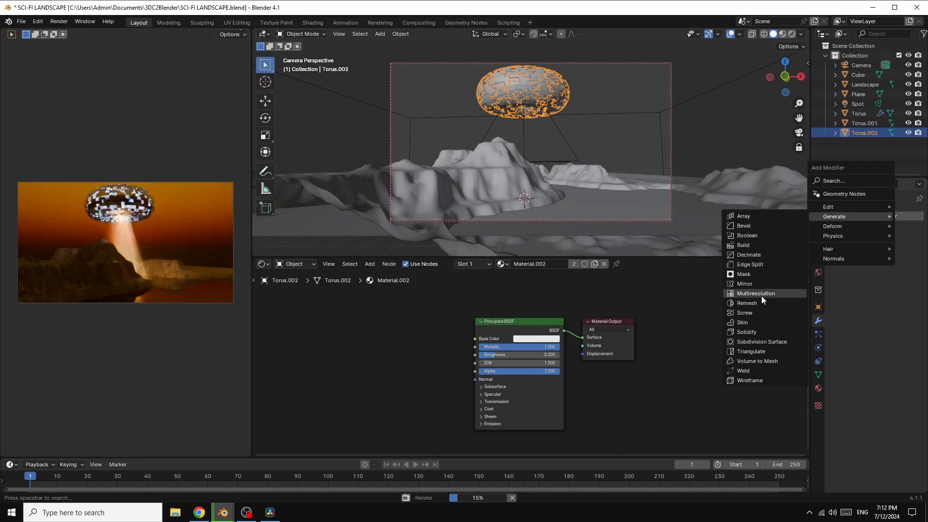
left_click(754, 333)
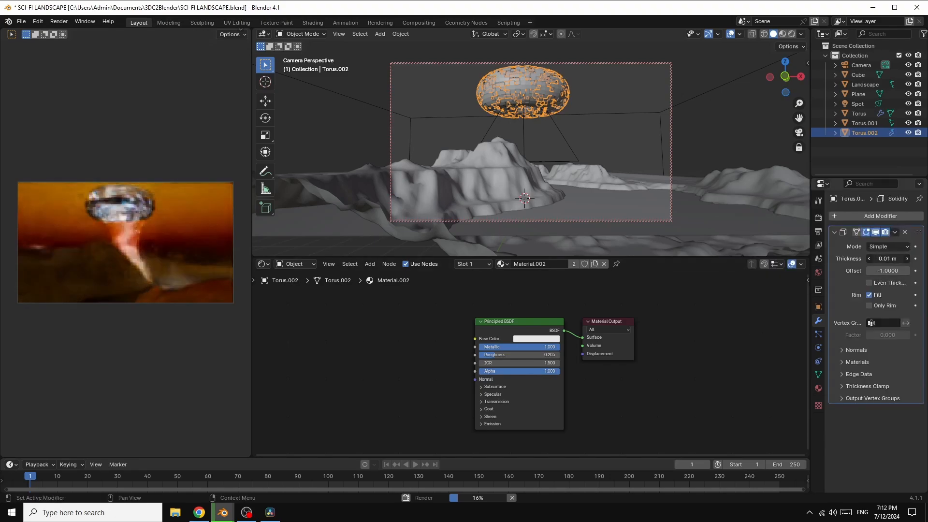
left_click_drag(887, 259, 898, 259)
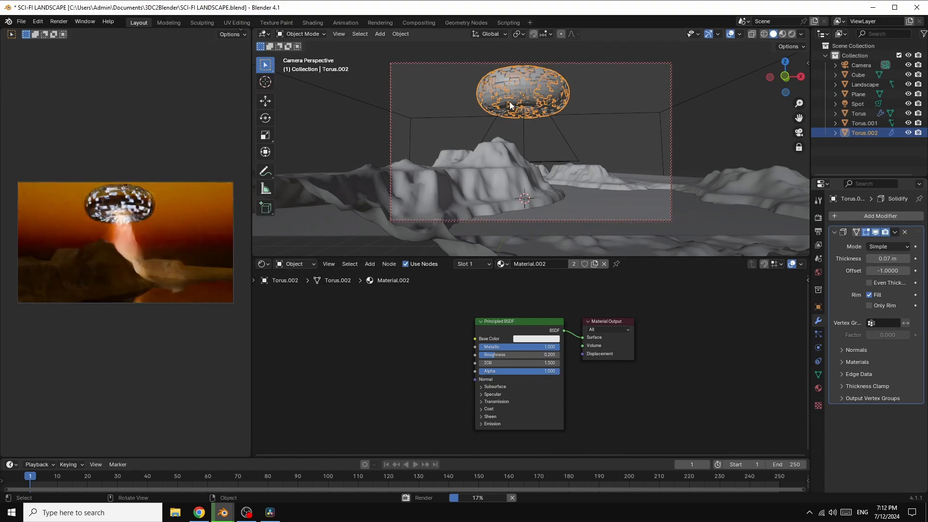
Step: Set the Z rotation of Torus.002 to 34° and enlarge the 3D viewport over the node editor
left_click(818, 307)
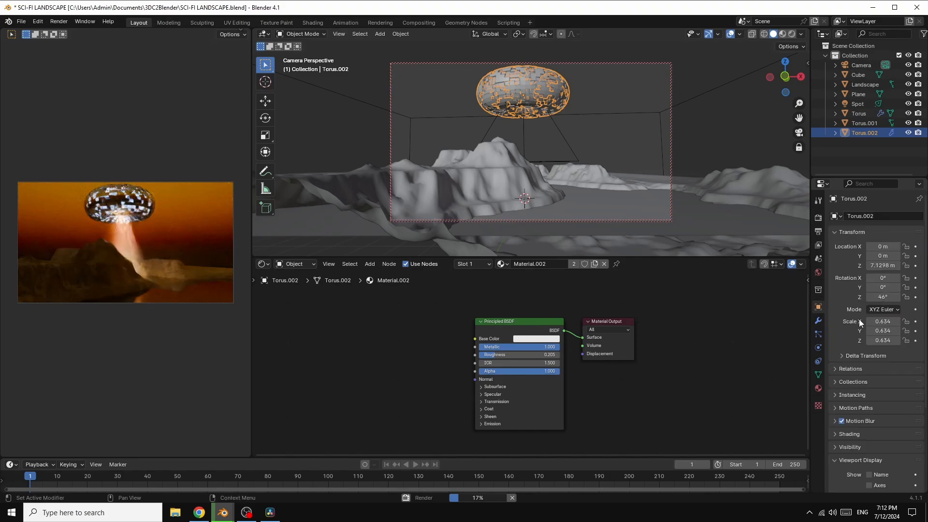
left_click_drag(882, 297, 866, 297)
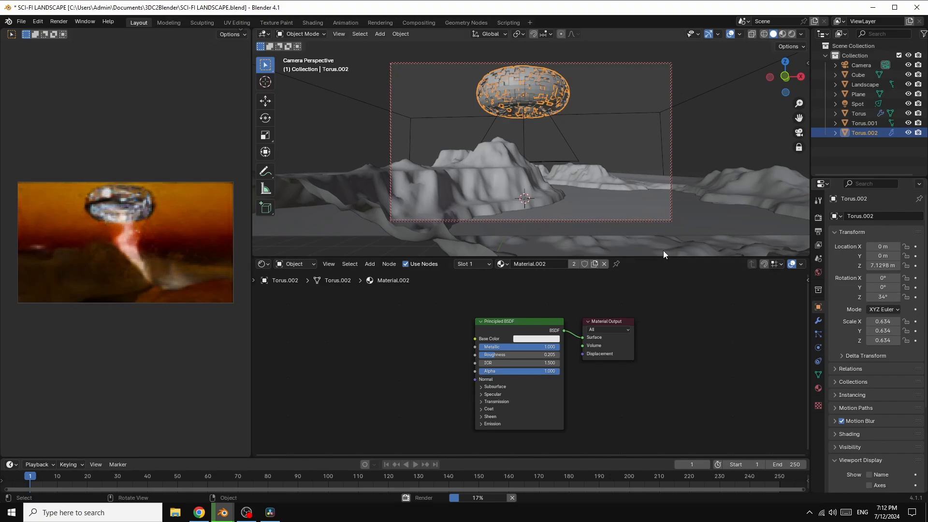
left_click_drag(680, 258, 681, 389)
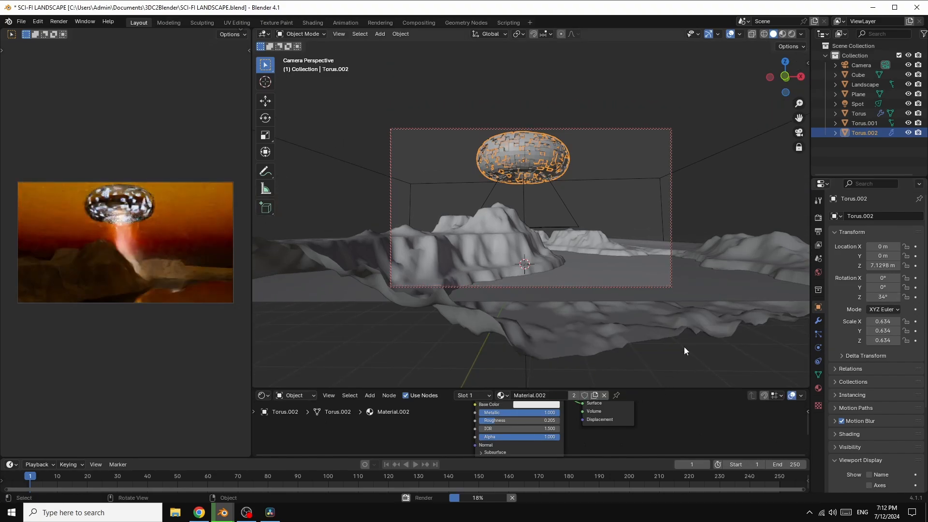